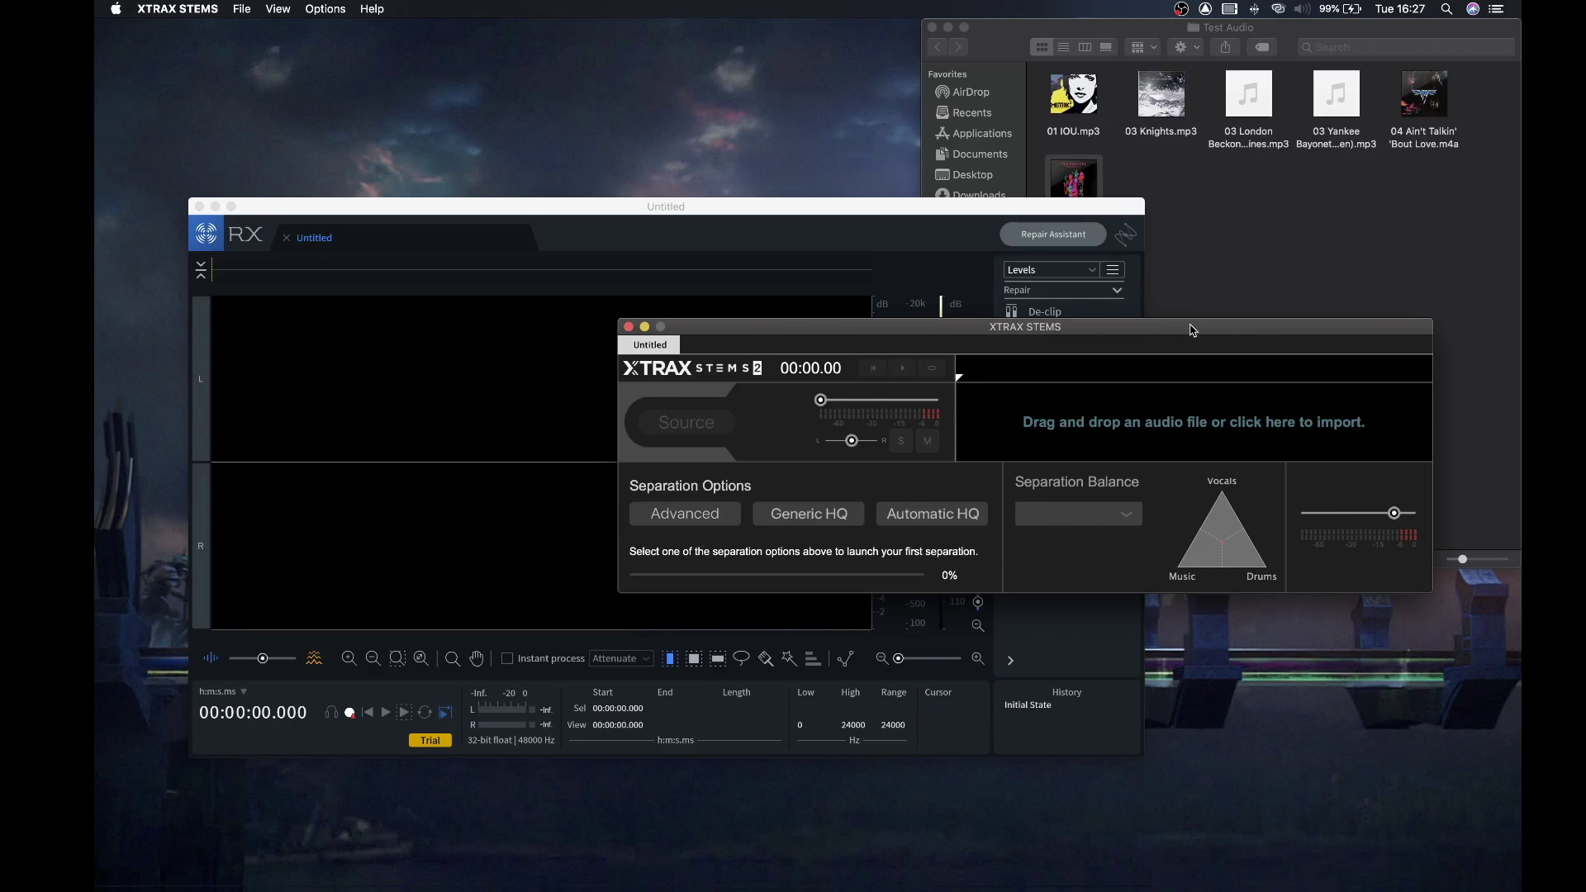
click(824, 213)
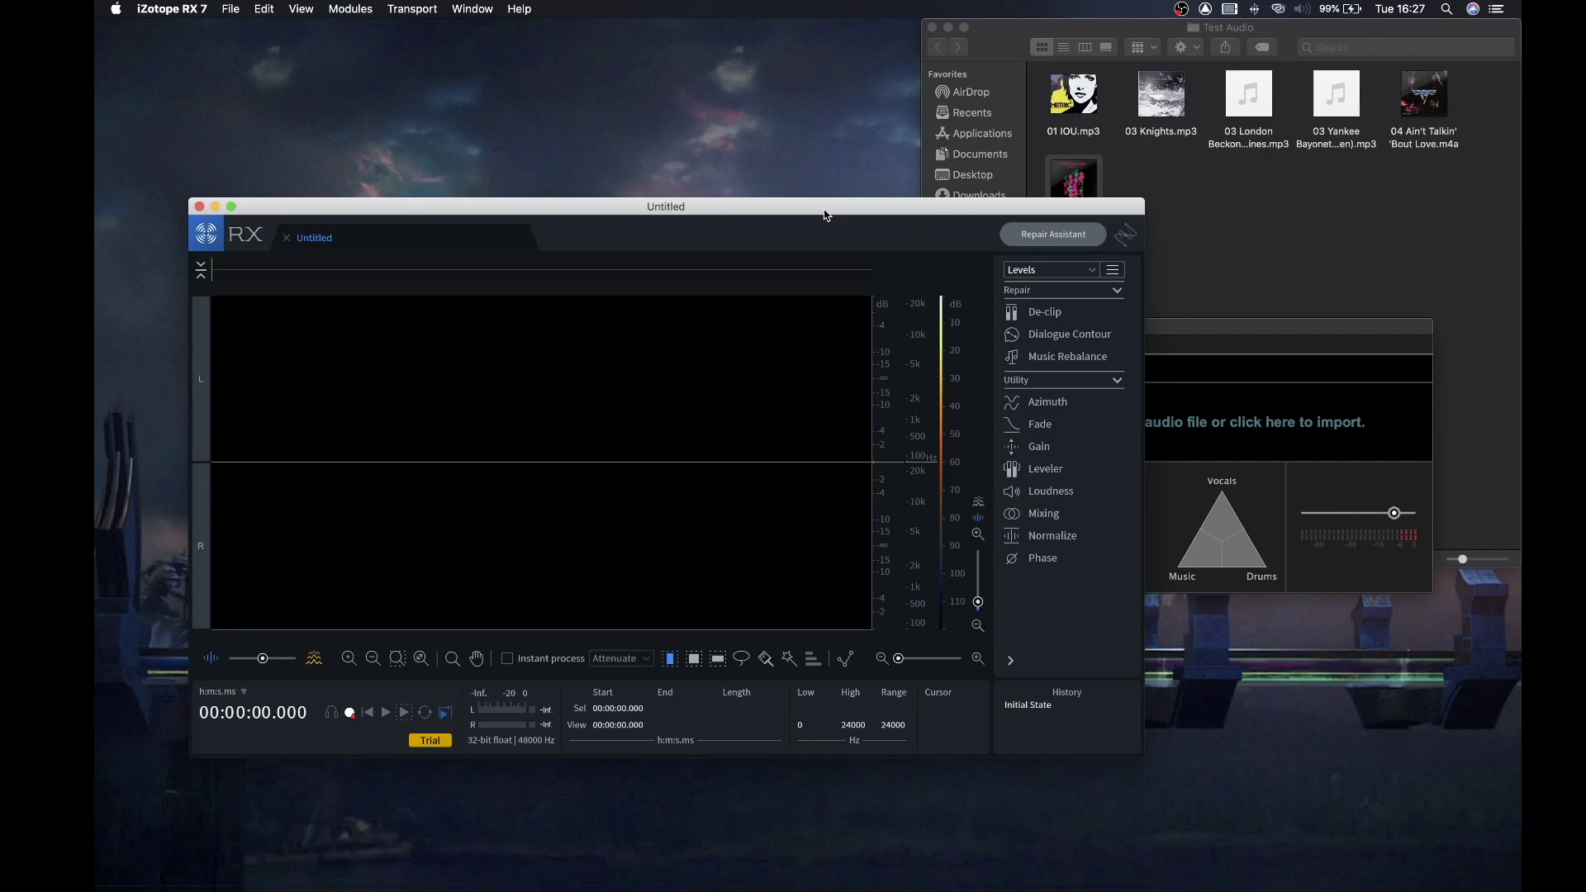
click(1193, 329)
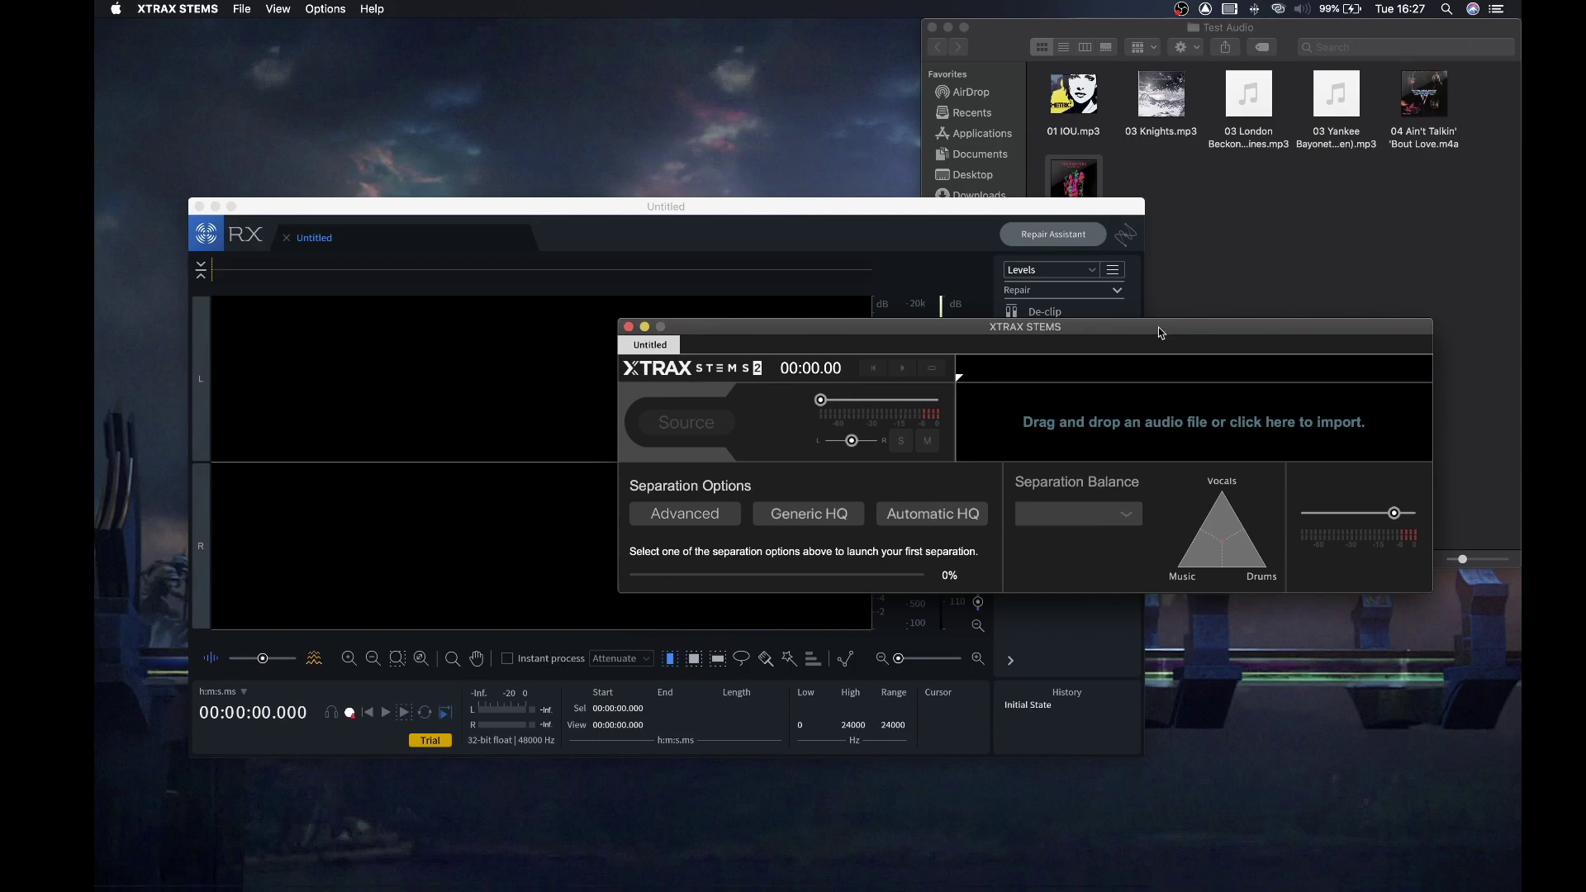
Load "04 Ain't Talkin' 'Bout Love.m4a" from the Test Audio folder into iZotope RX 7
click(872, 237)
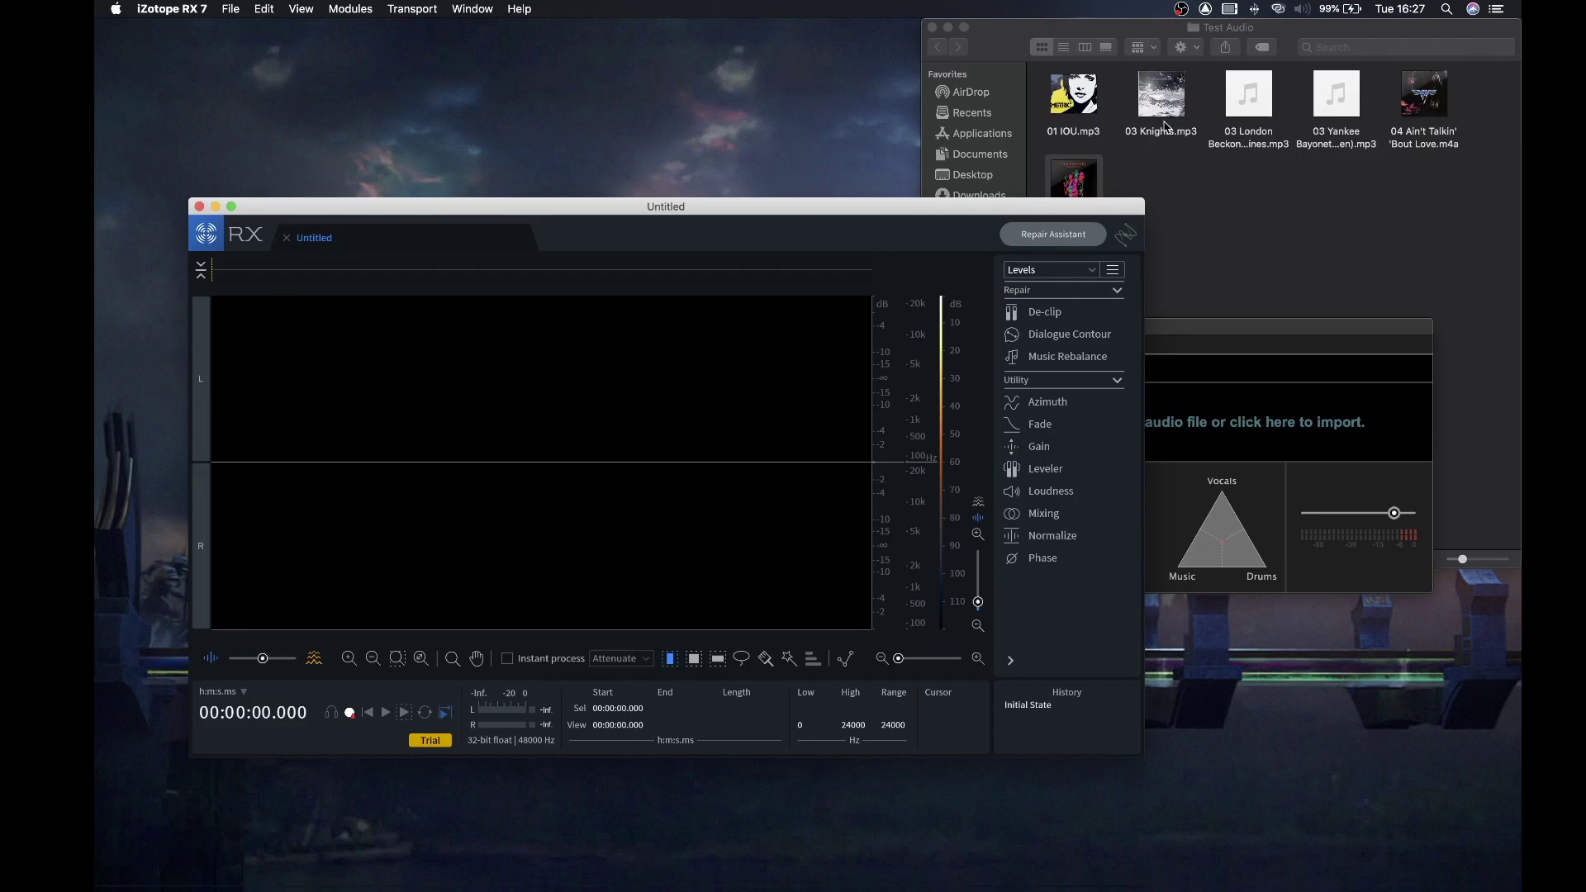
click(1409, 149)
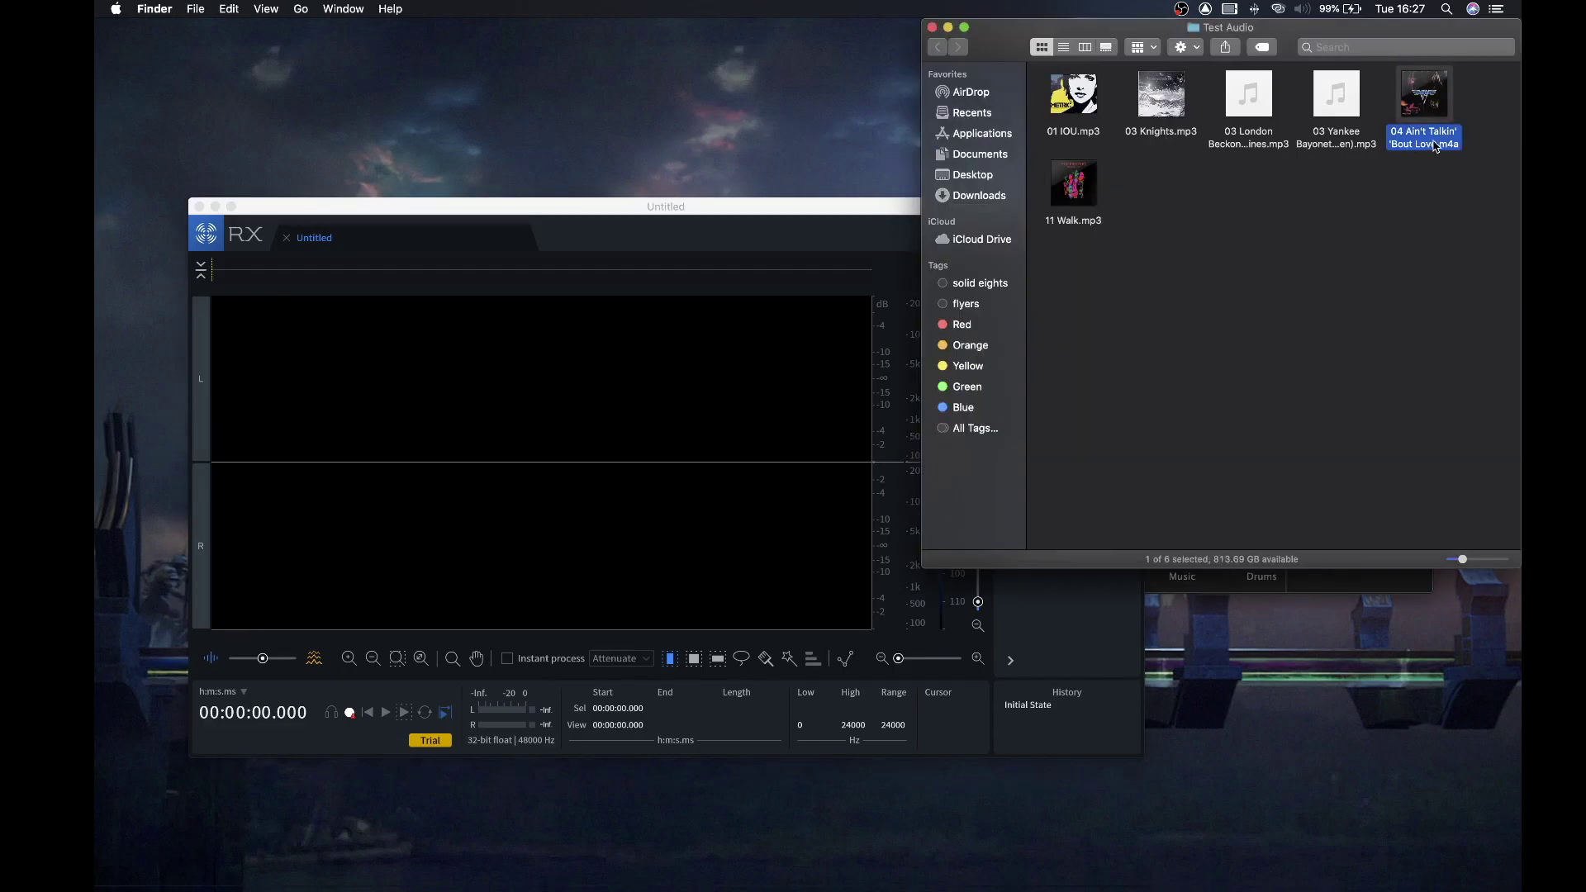
drag(1437, 147, 596, 452)
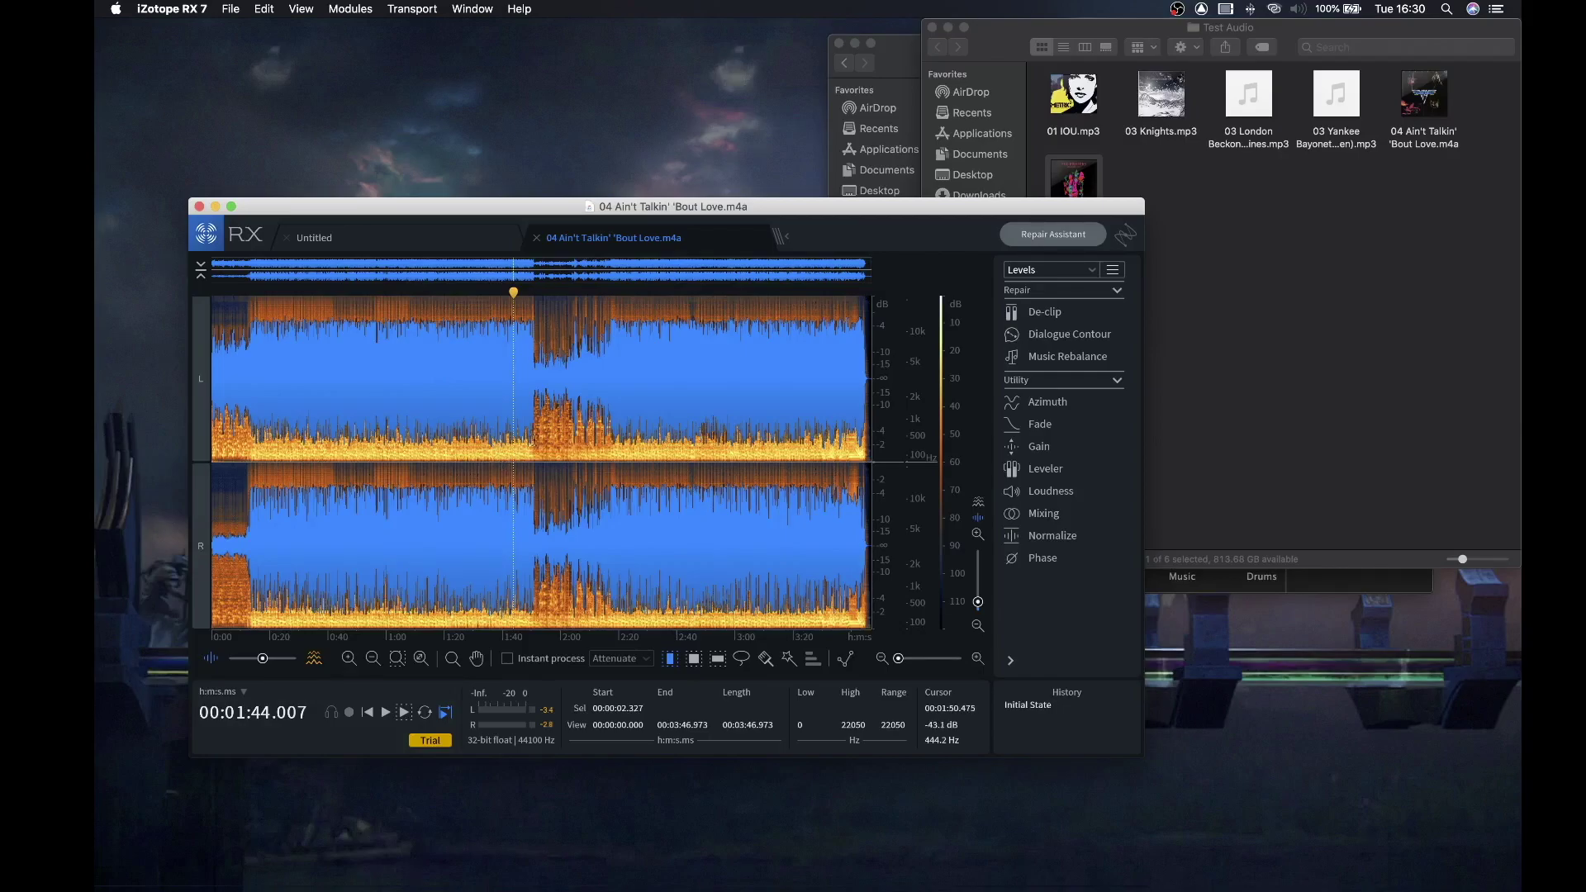
Listen to the unprocessed track from about 1:44 into the breakdown section
key(space)
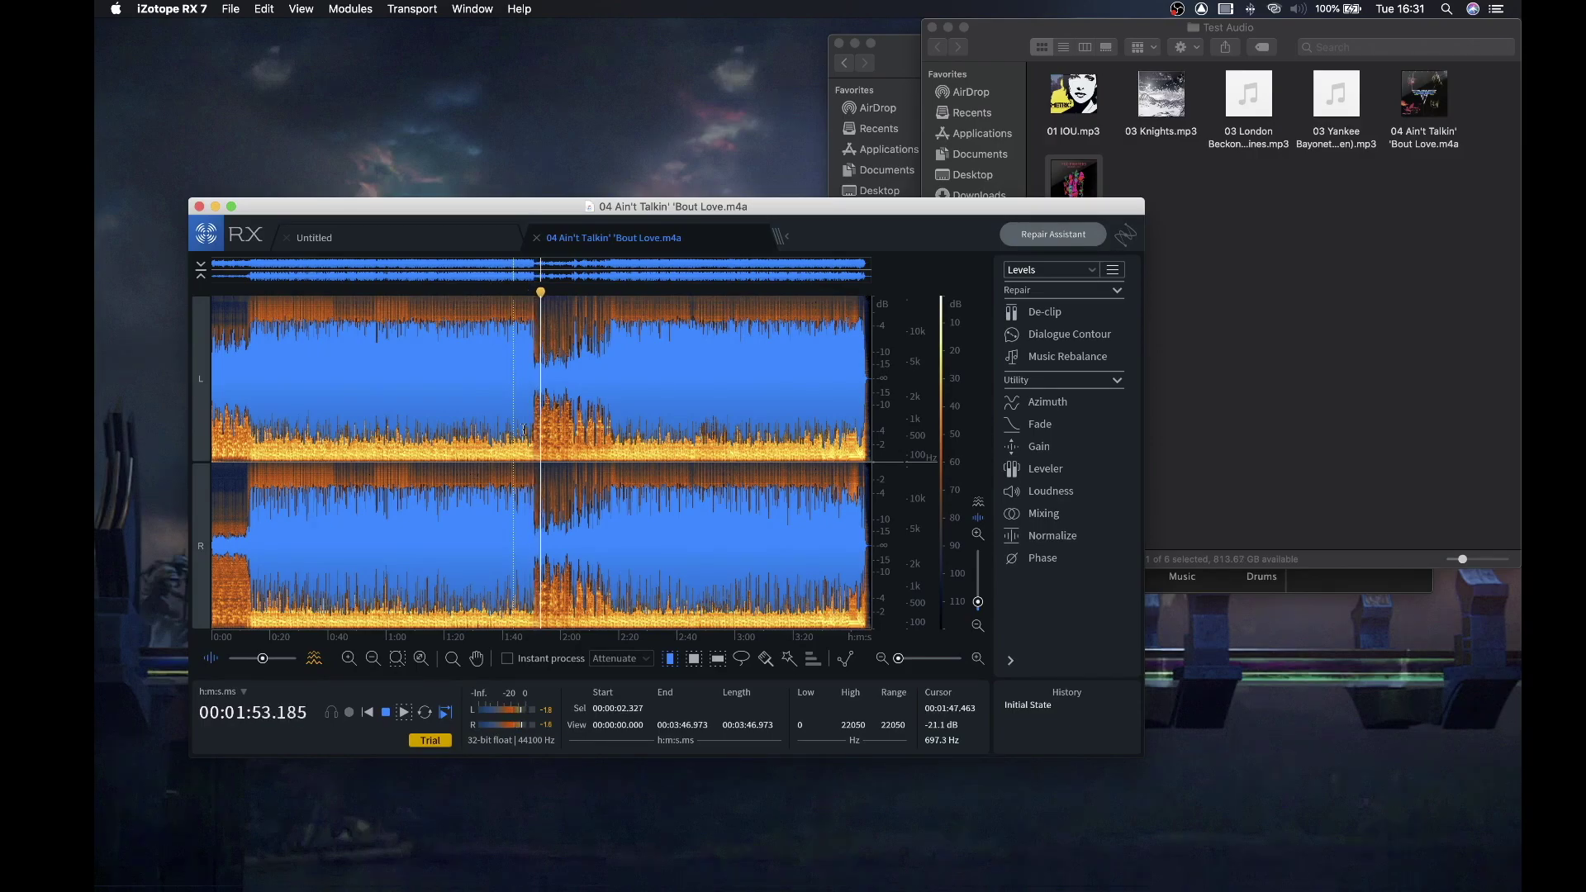
key(space)
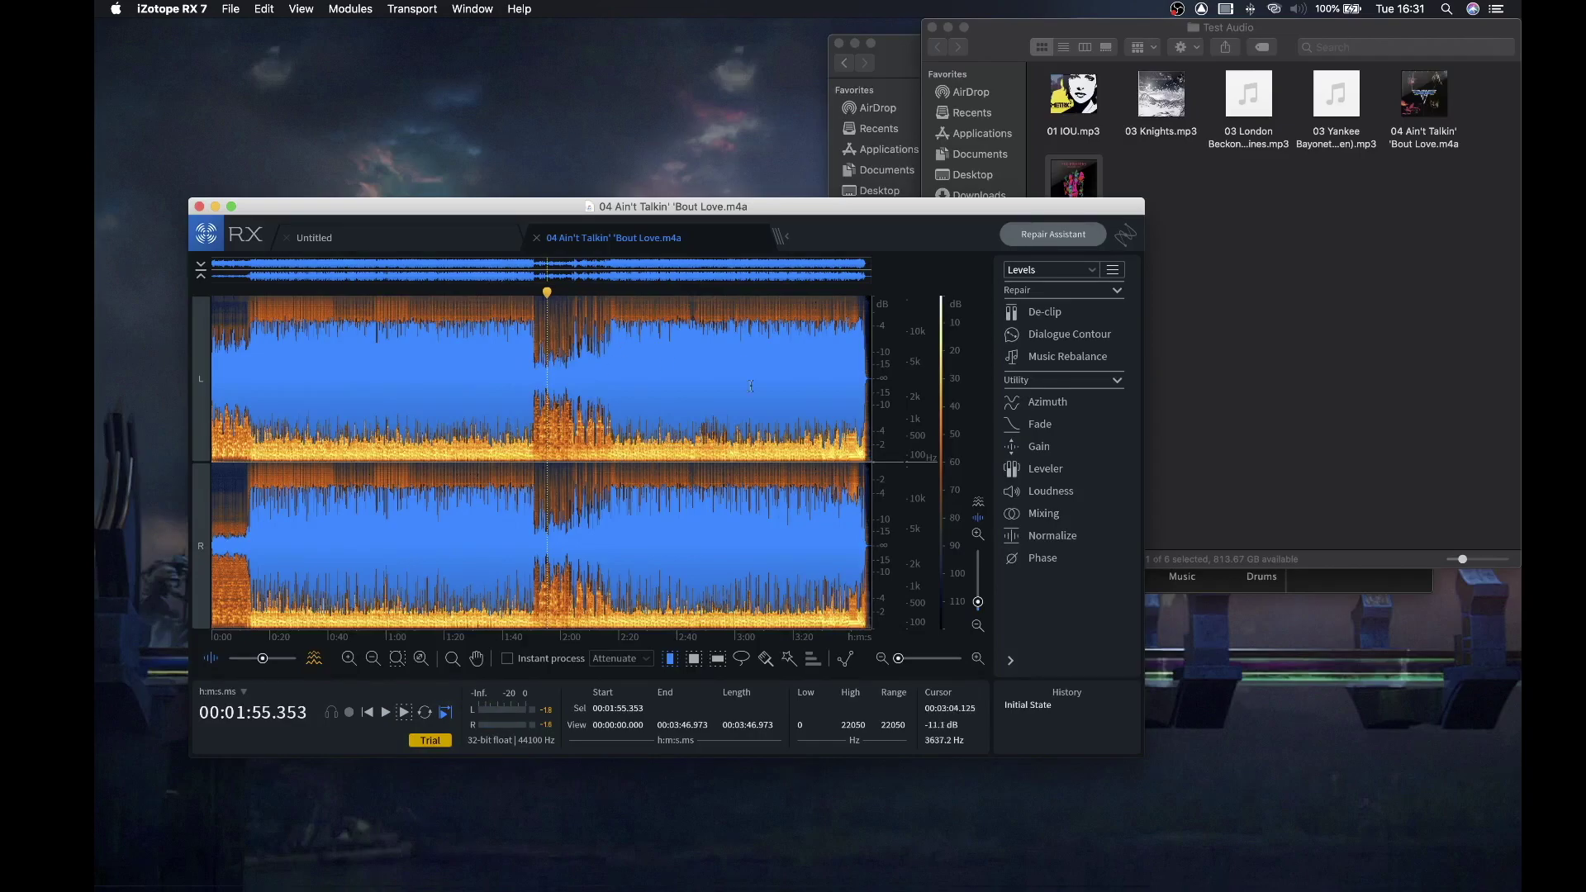
Render Music Rebalance on the whole track with the Percussion Remover preset and percussion gain at -Inf
click(1071, 356)
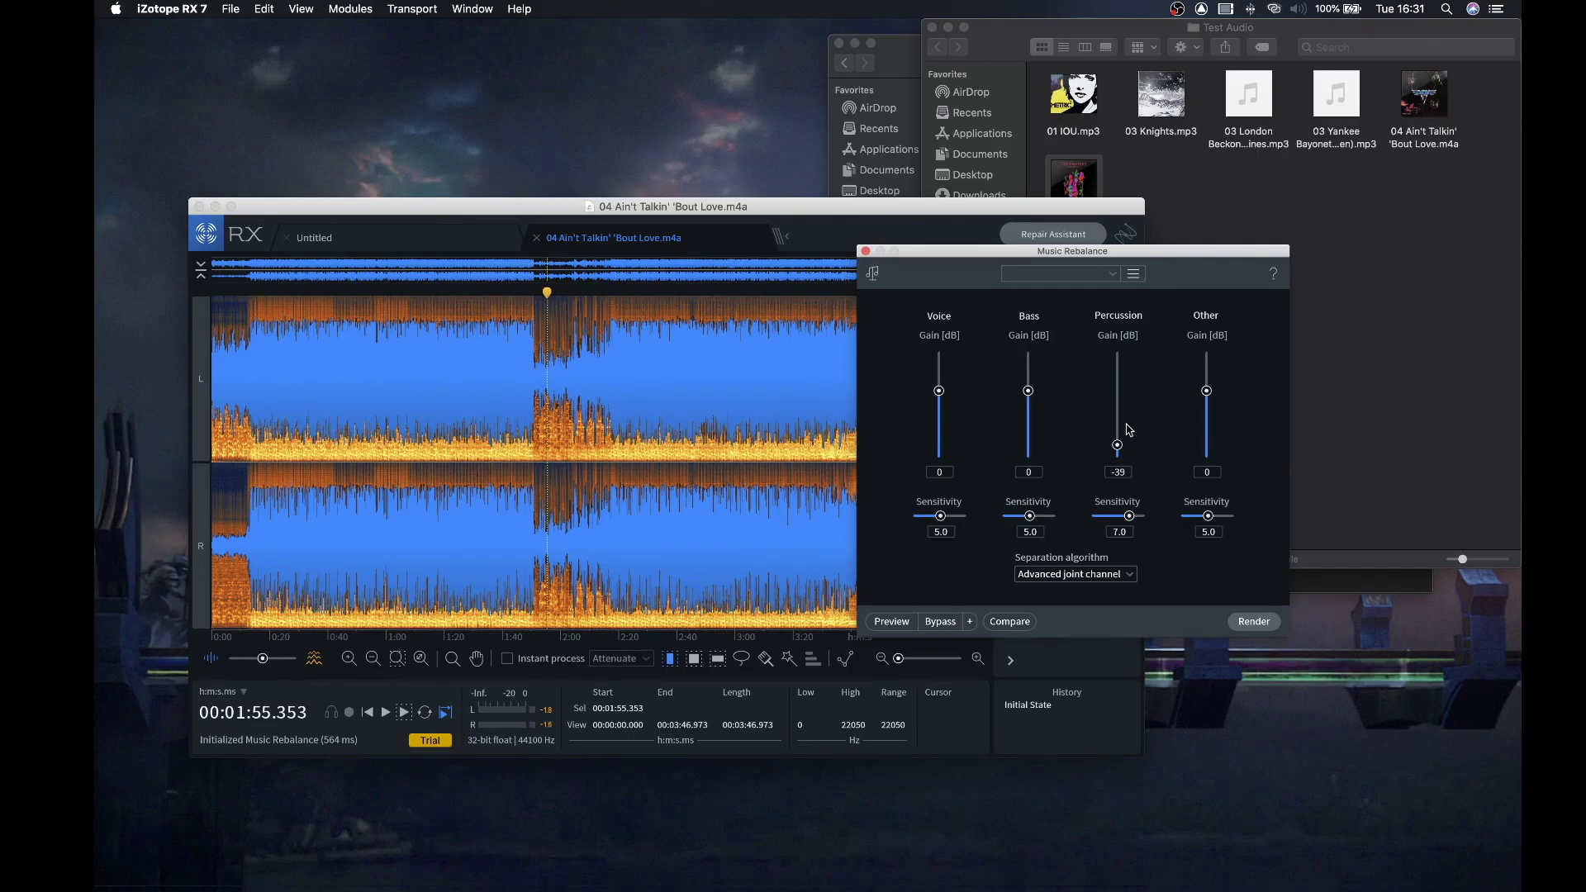
drag(1118, 447, 1118, 461)
click(1112, 278)
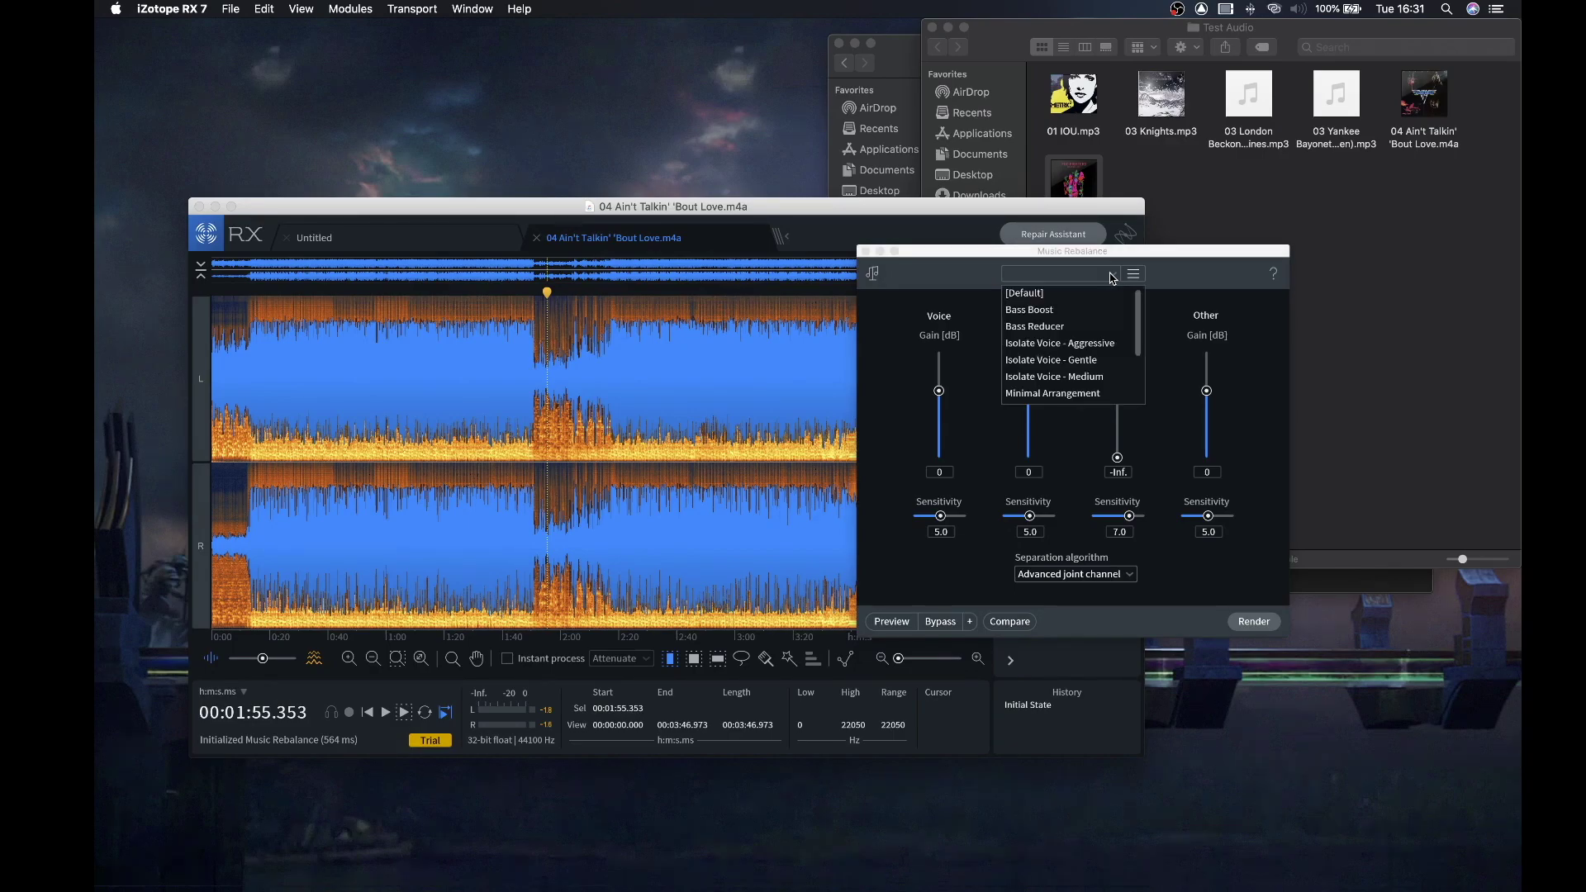
scroll(1112, 361, down, 1)
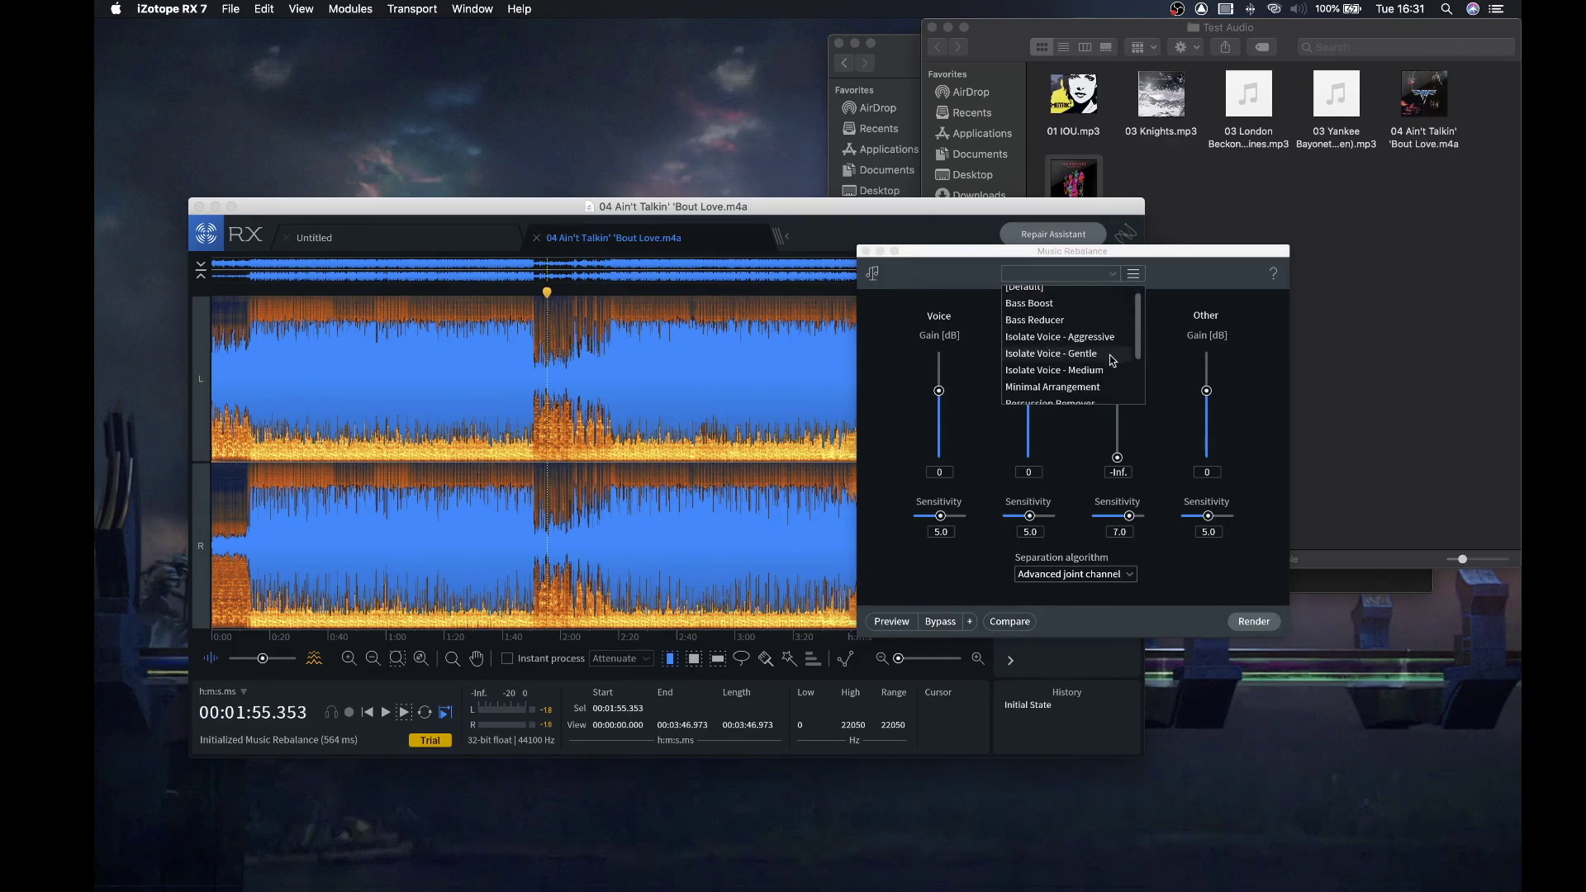
scroll(1113, 361, down, 2)
click(1098, 366)
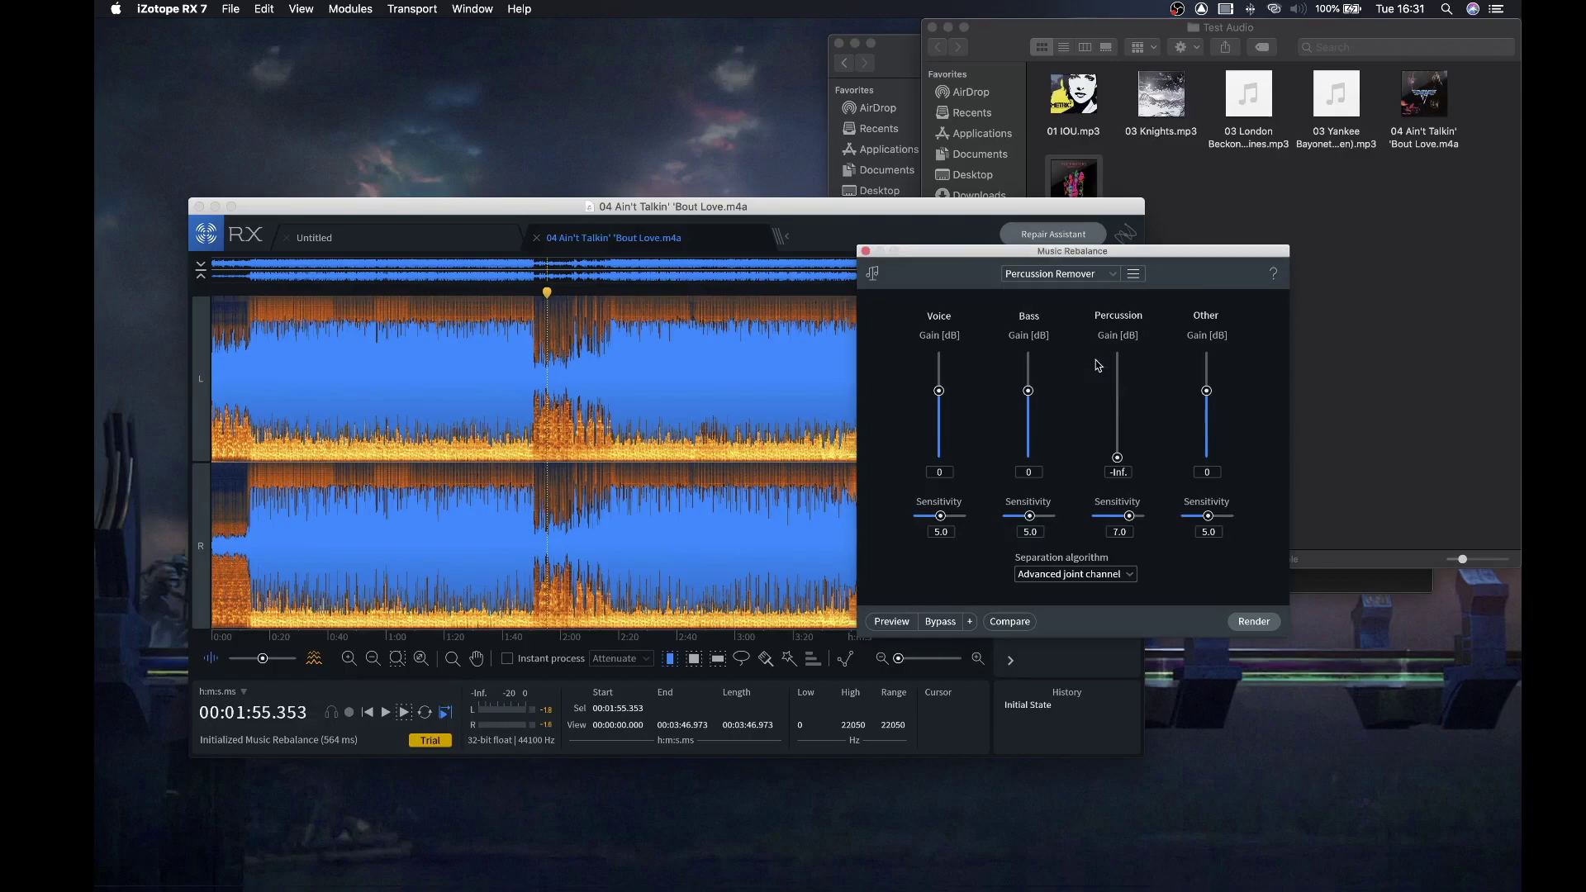
click(1262, 625)
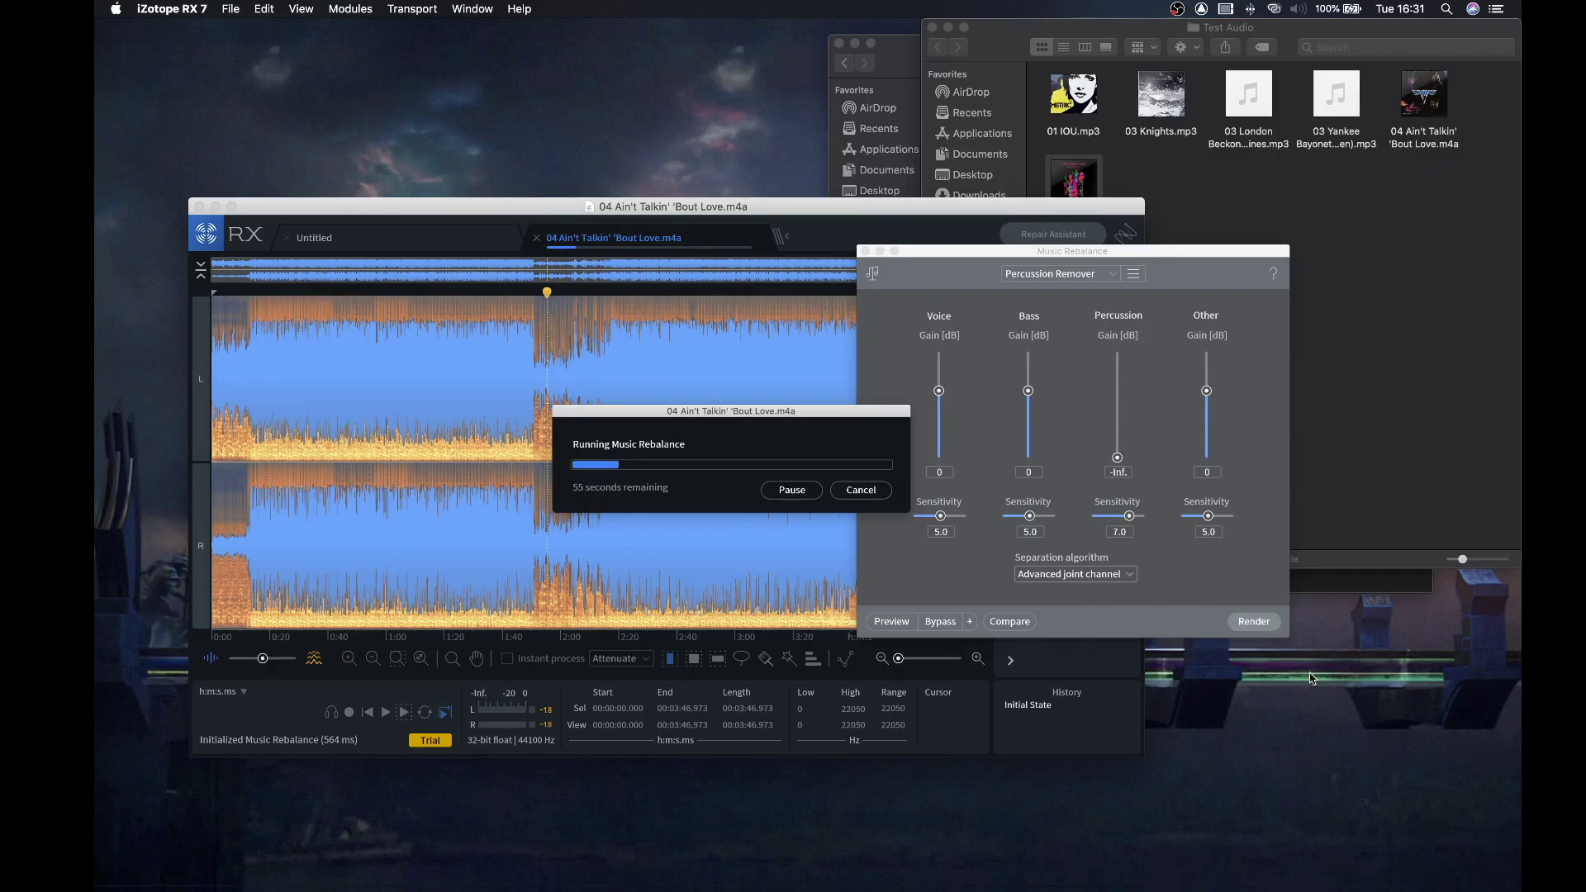
Switch to XTRAX STEMS, move its window clear of the Test Audio folder, and import "04 Ain't Talkin' 'Bout Love.m4a"
mouse_move(963, 888)
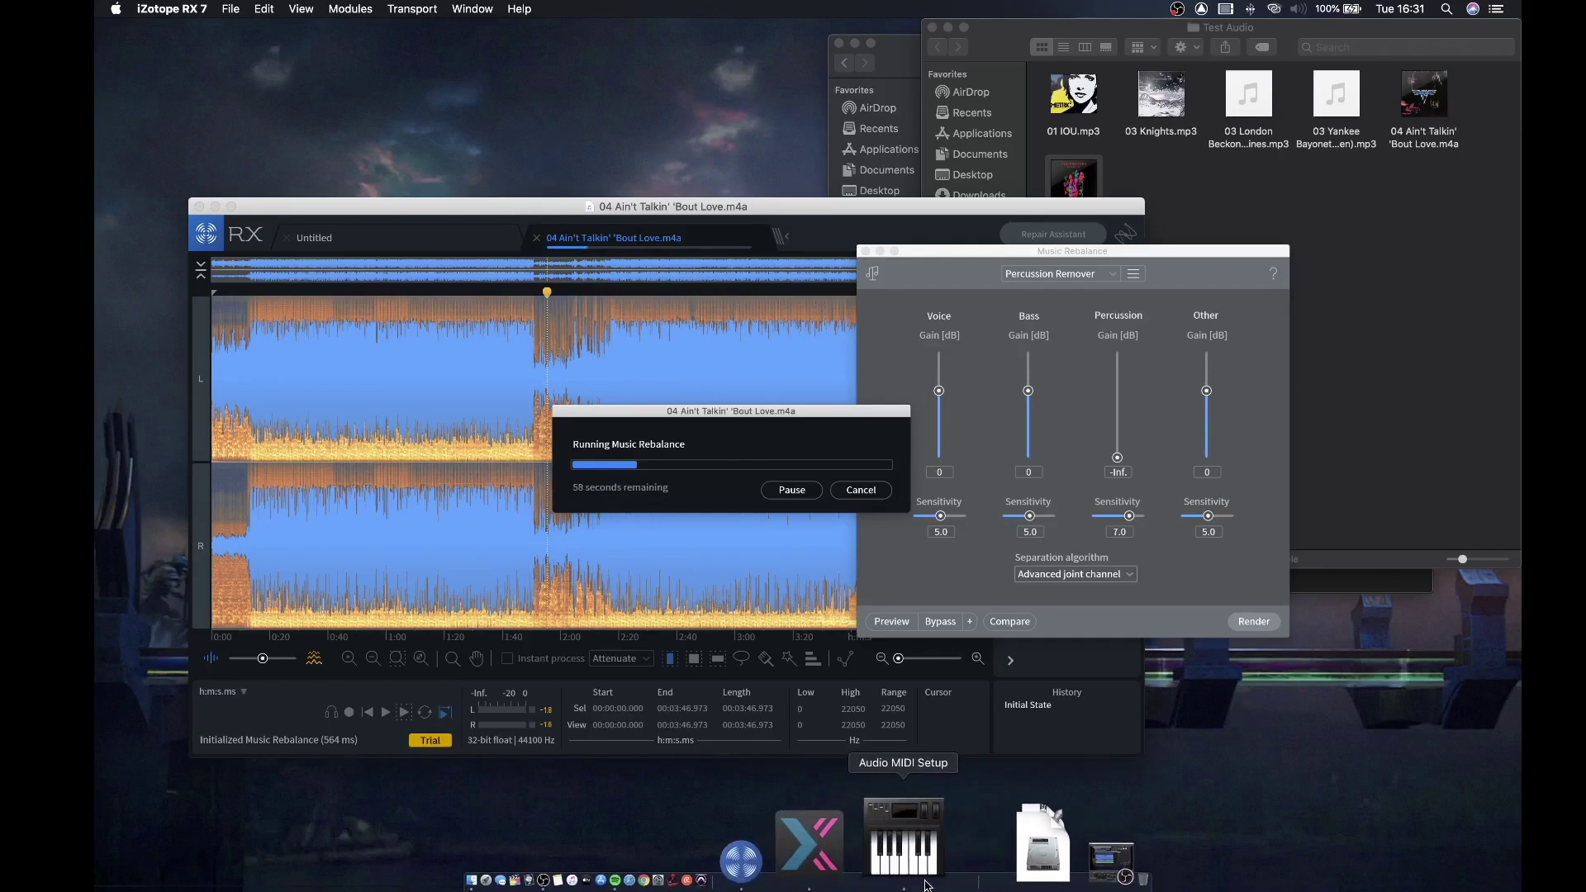
click(908, 882)
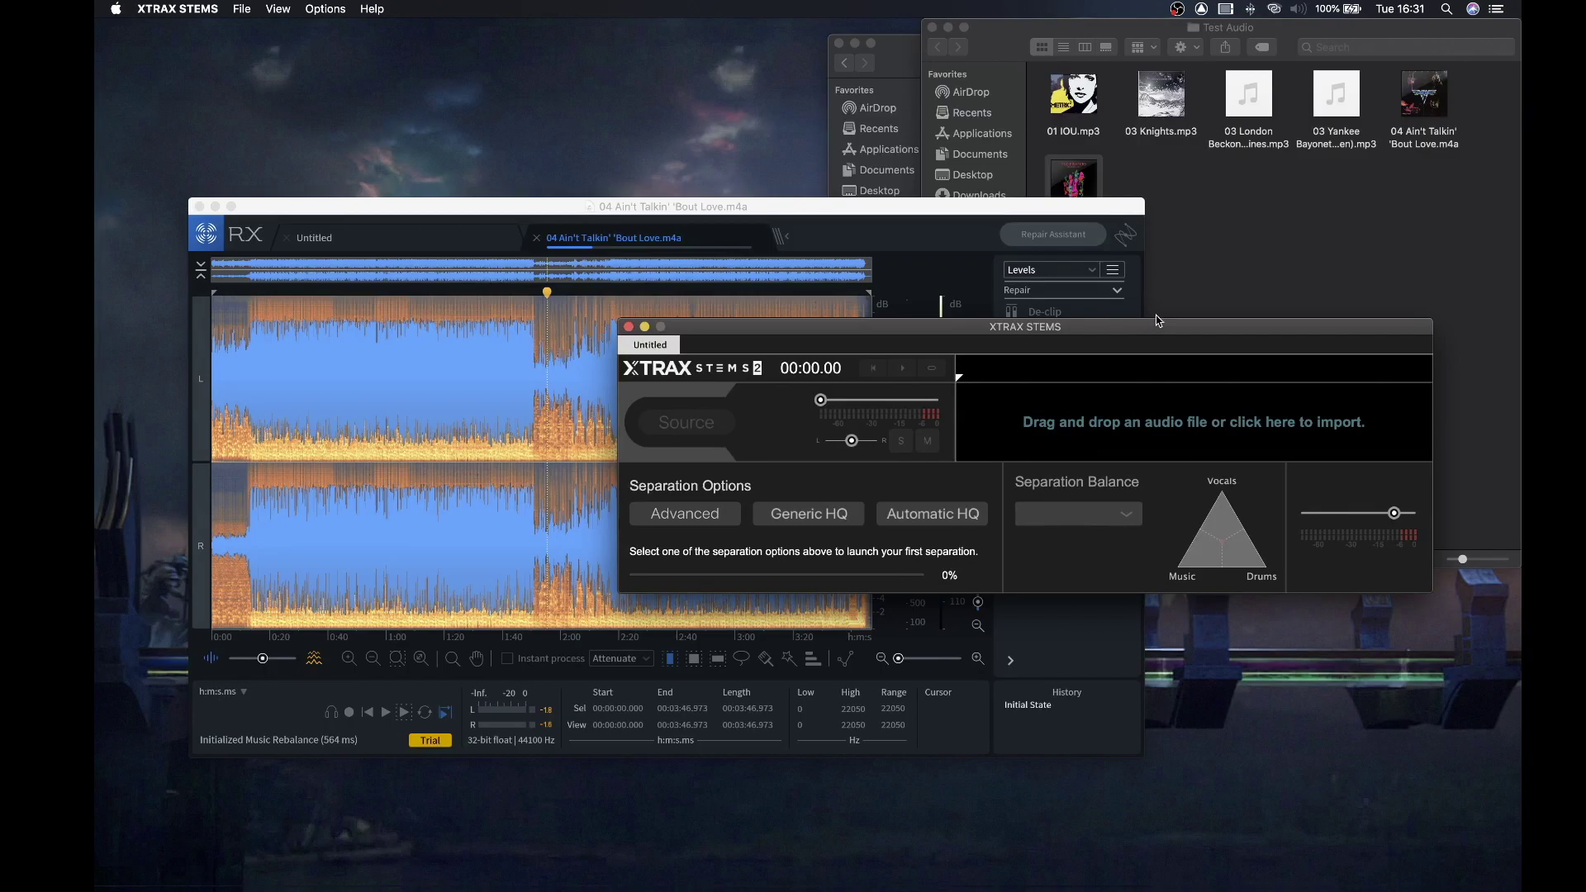
drag(1165, 327, 772, 25)
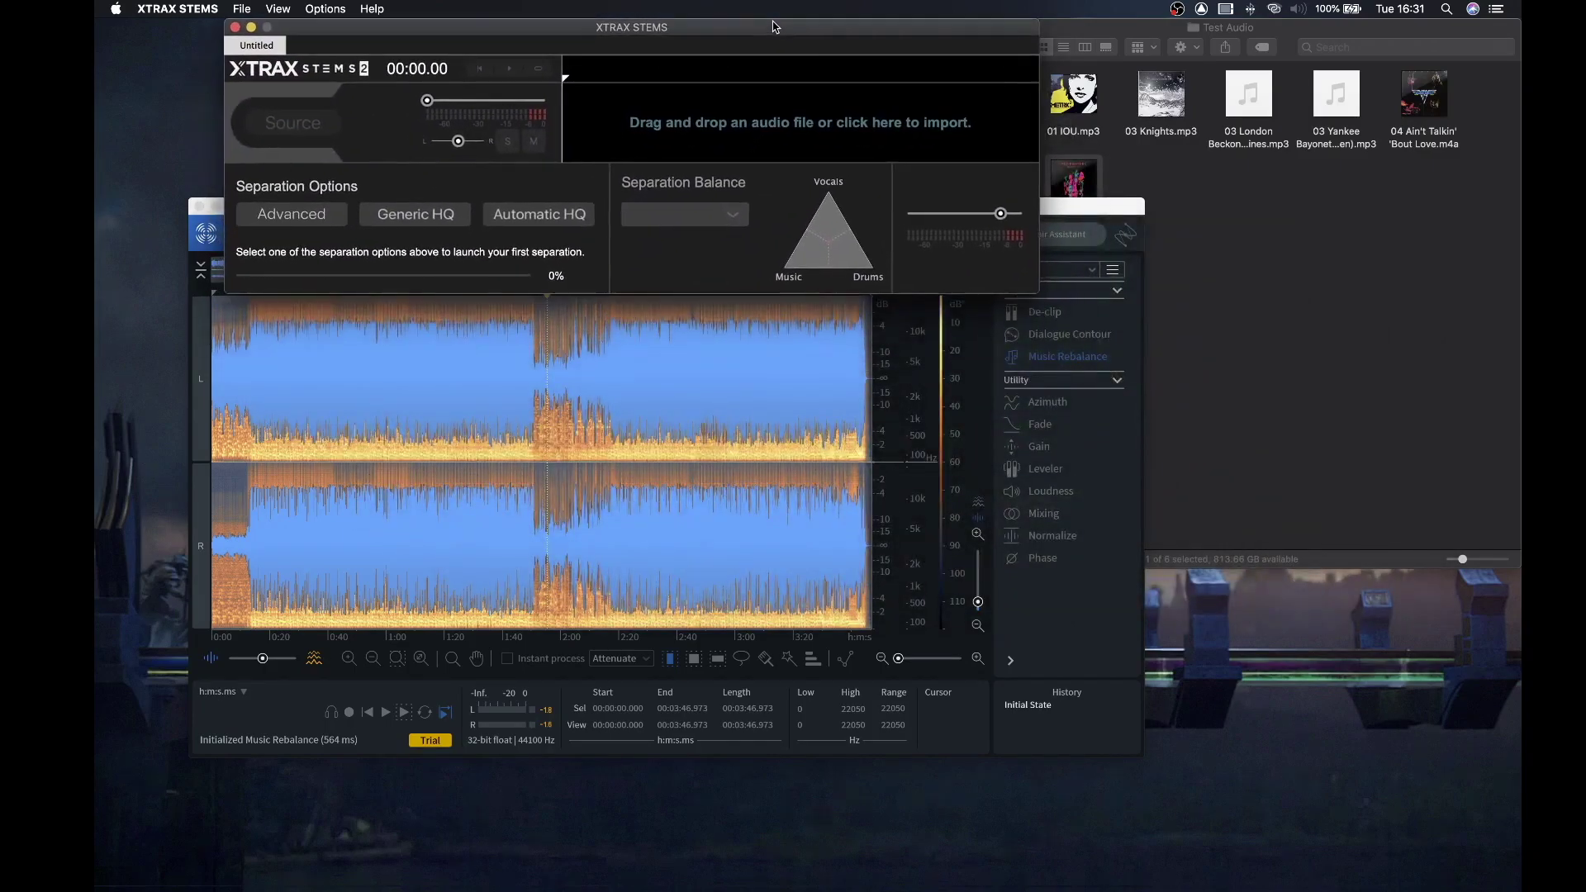
drag(1428, 147, 941, 152)
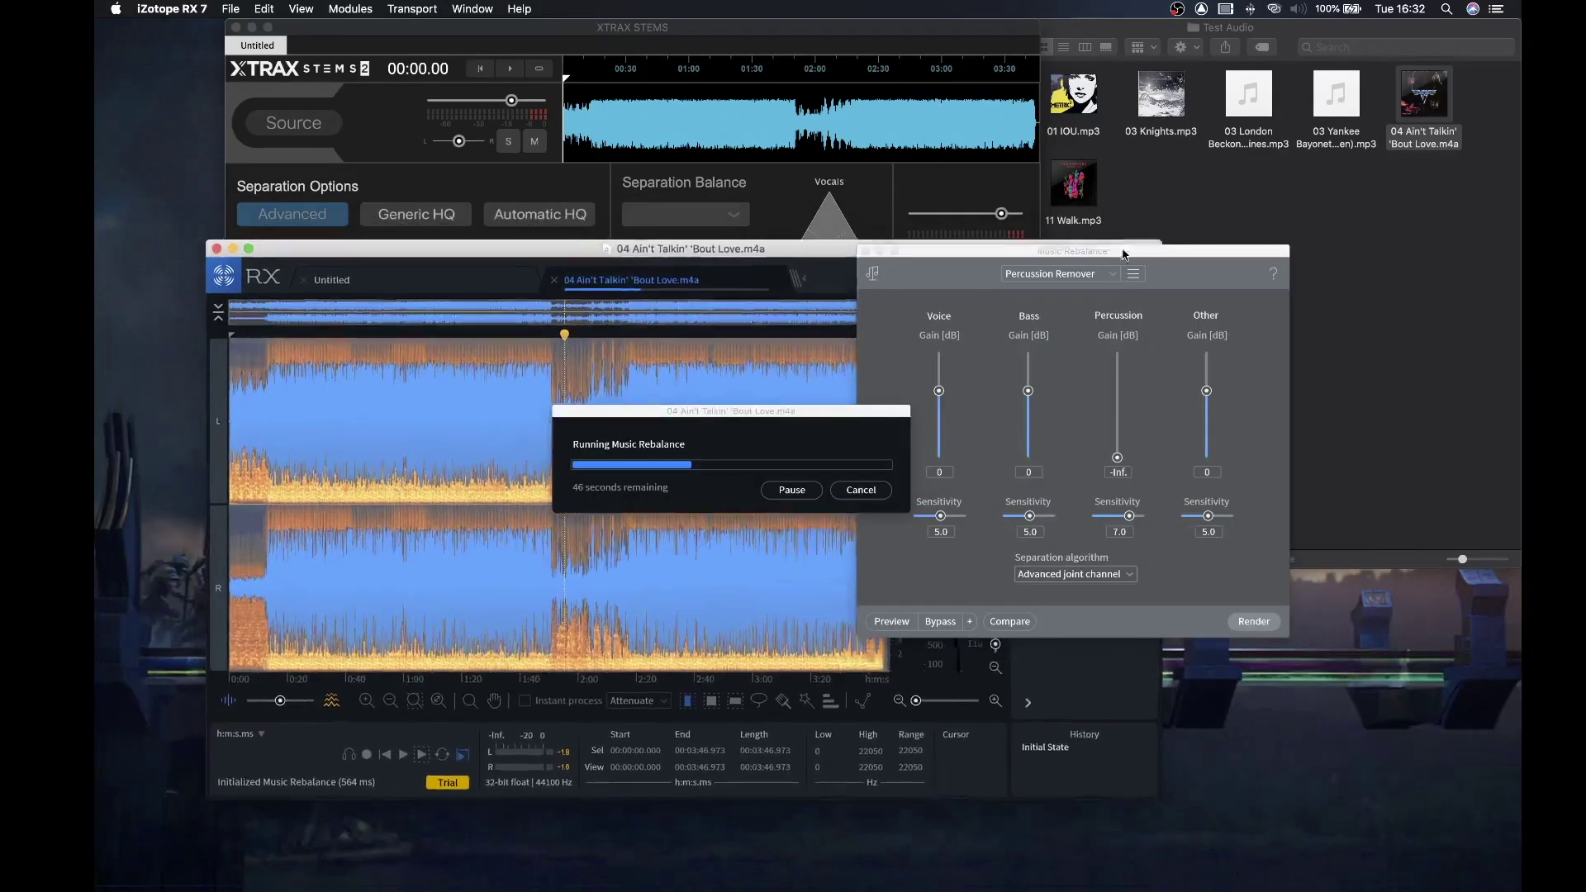
Reposition the iZotope RX 7 window and close the Music Rebalance module
drag(1123, 254, 1128, 317)
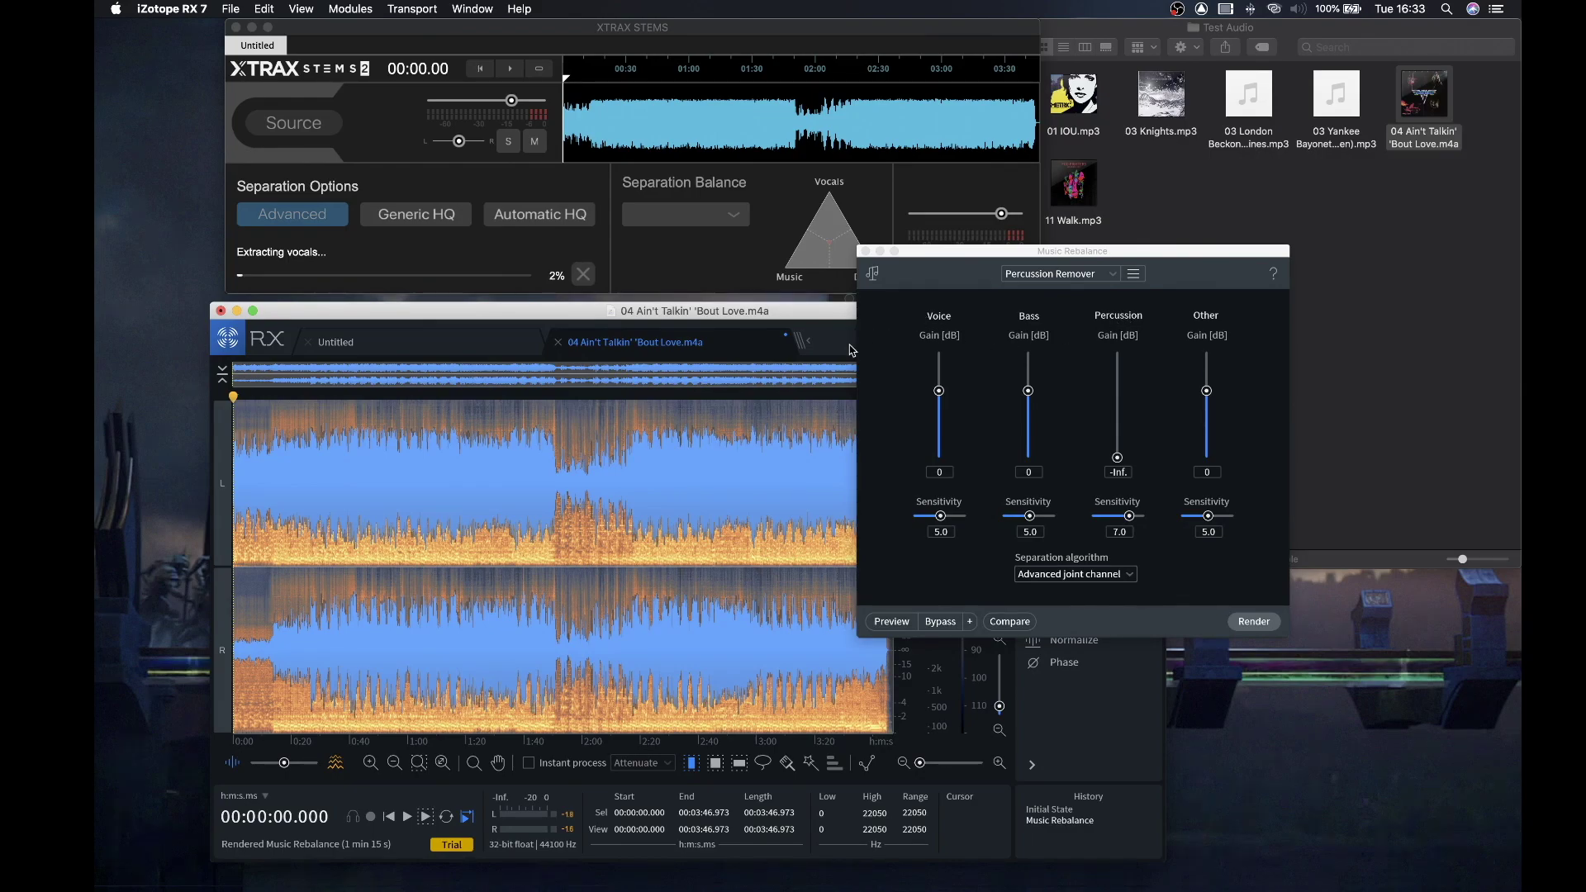
drag(830, 313, 832, 165)
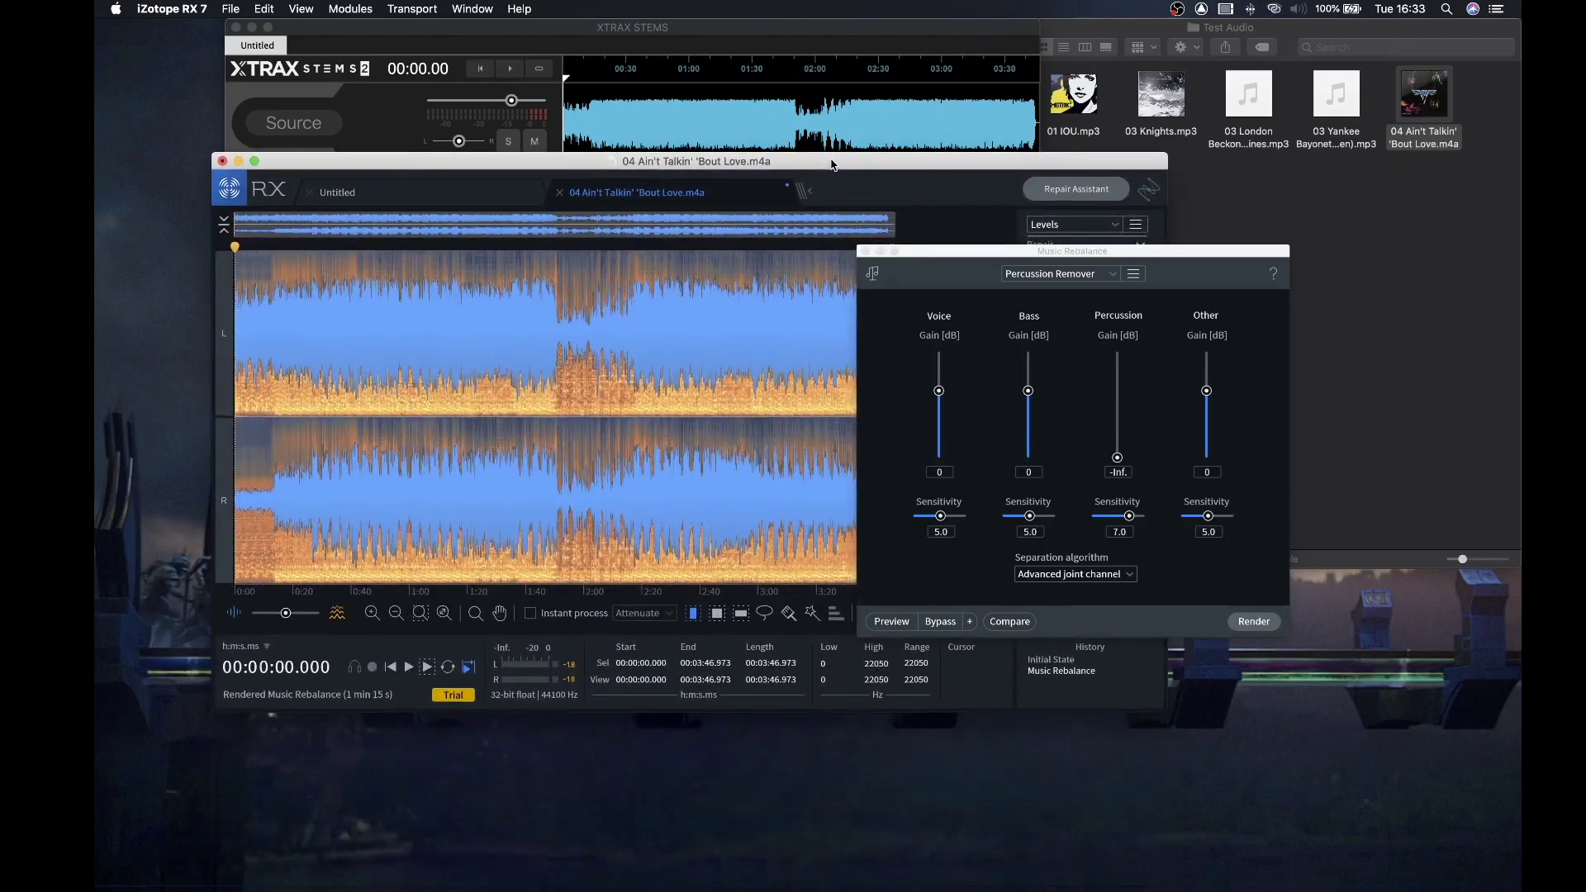
click(866, 251)
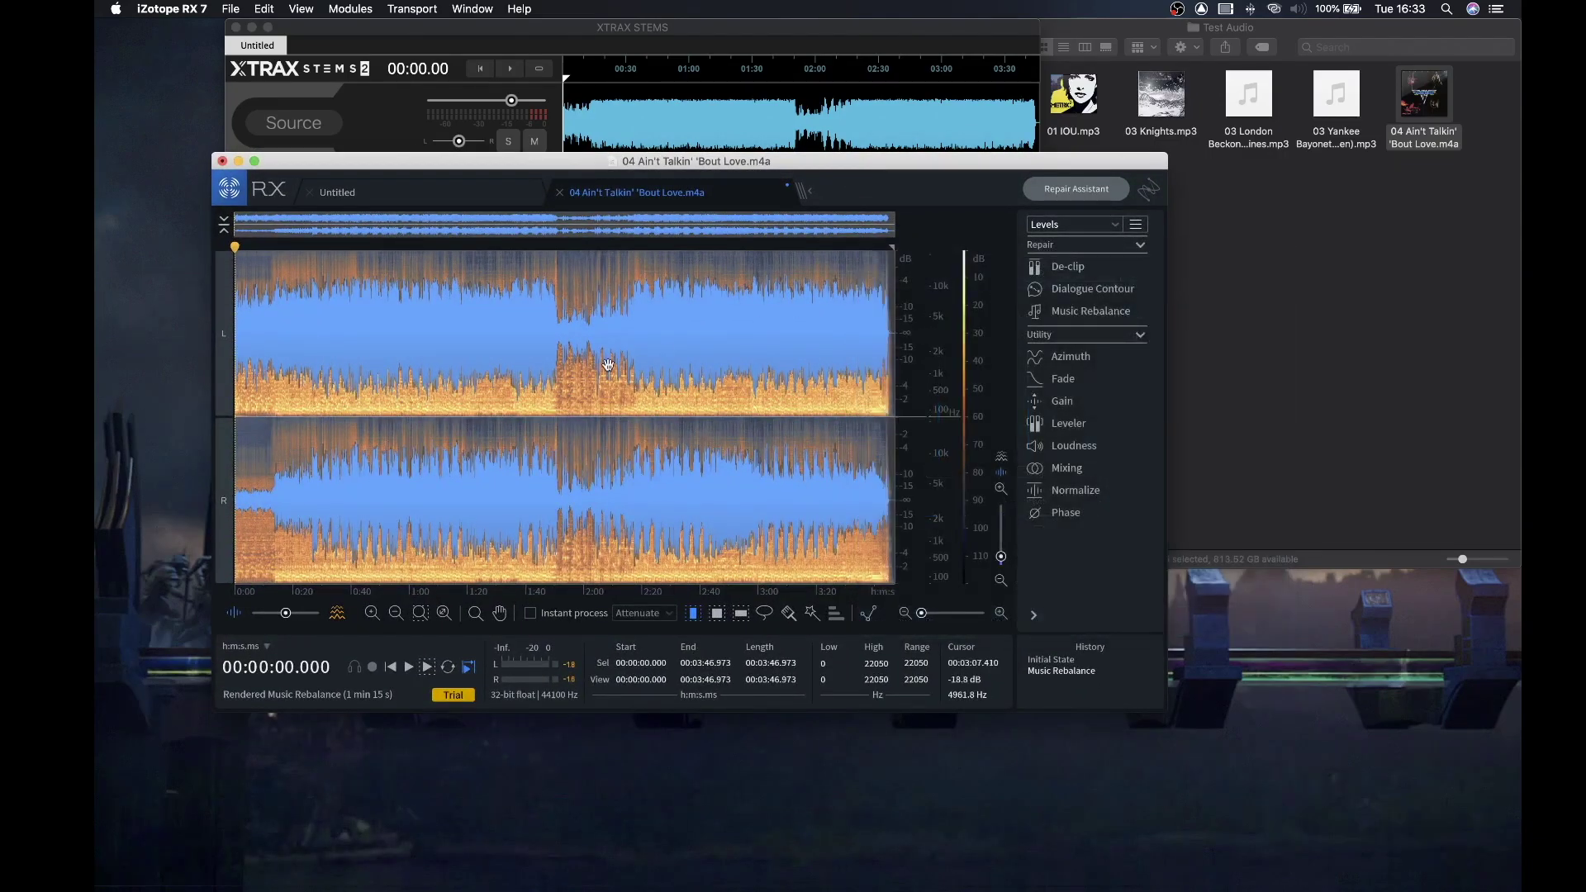
Listen to the percussion-removed render in iZotope RX 7 from about 1:44
click(535, 381)
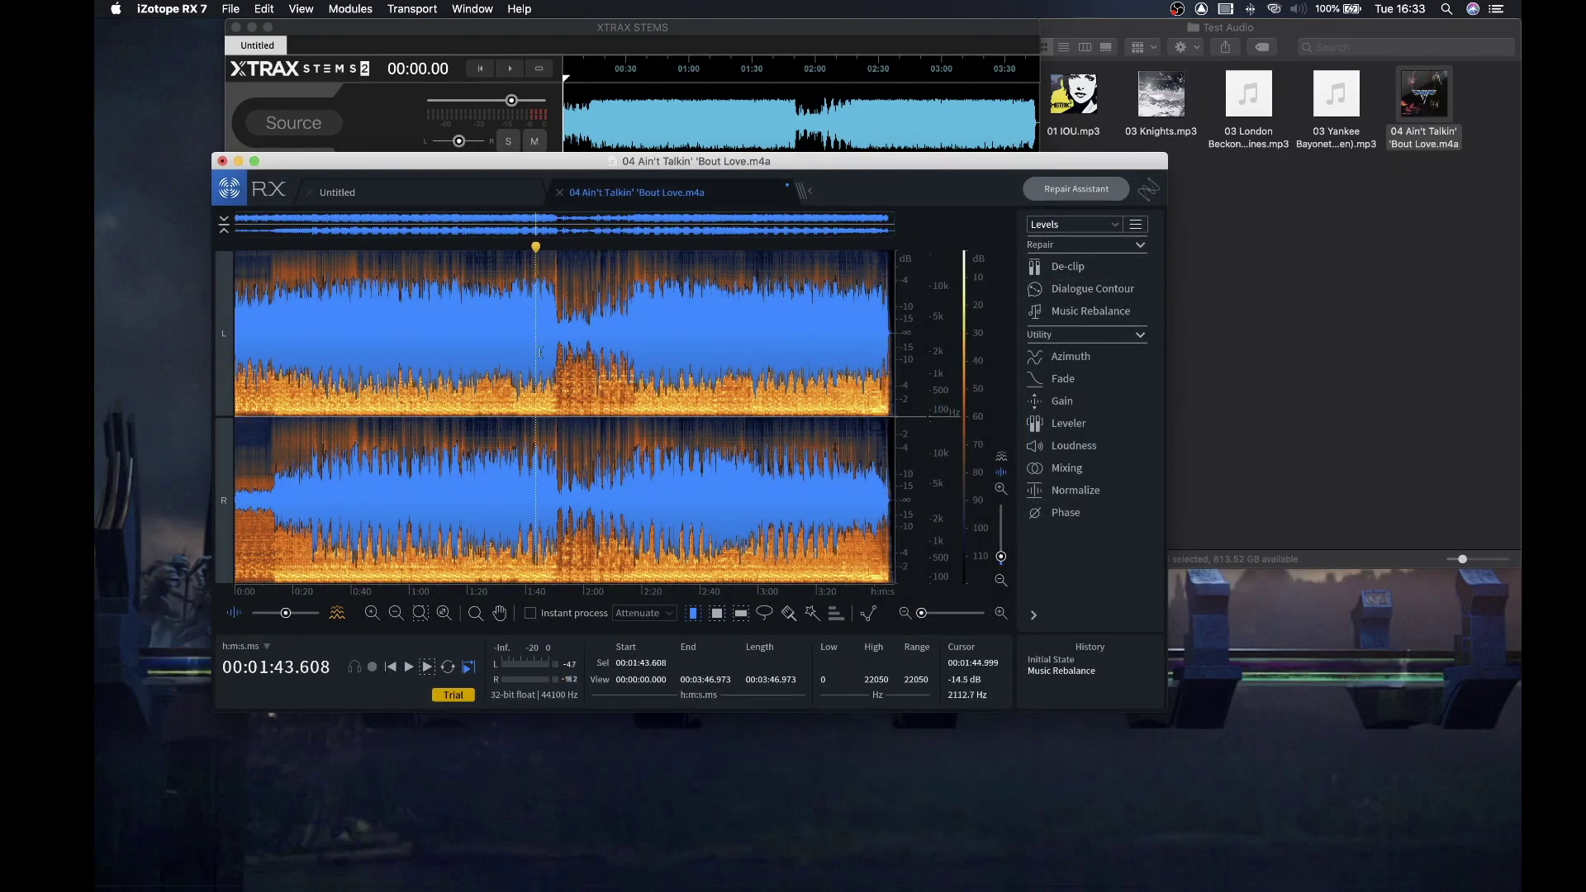
key(space)
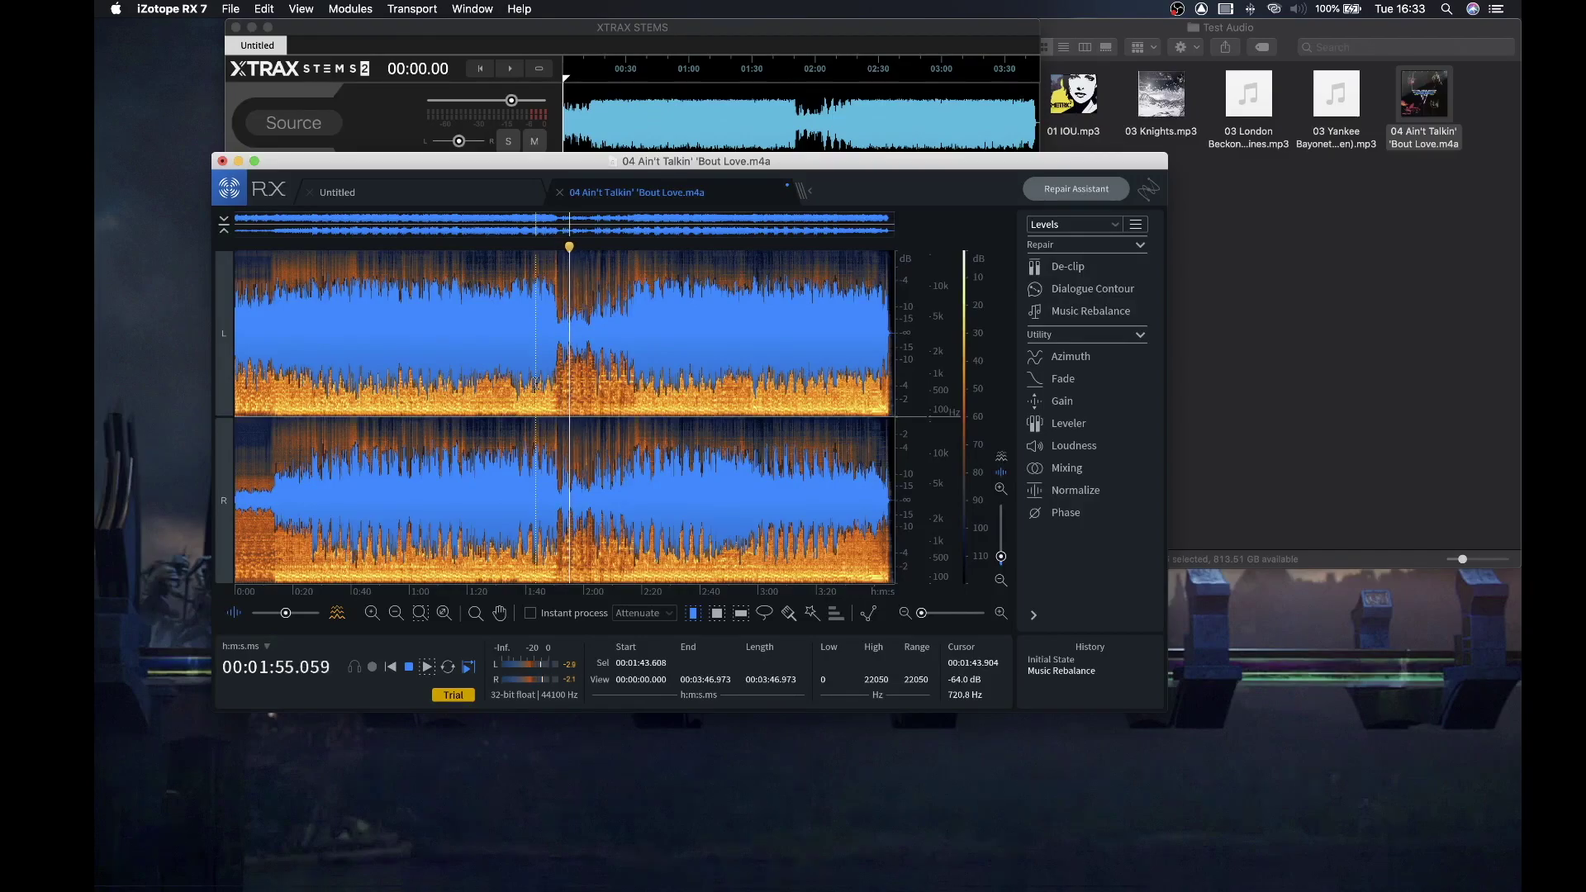
click(587, 400)
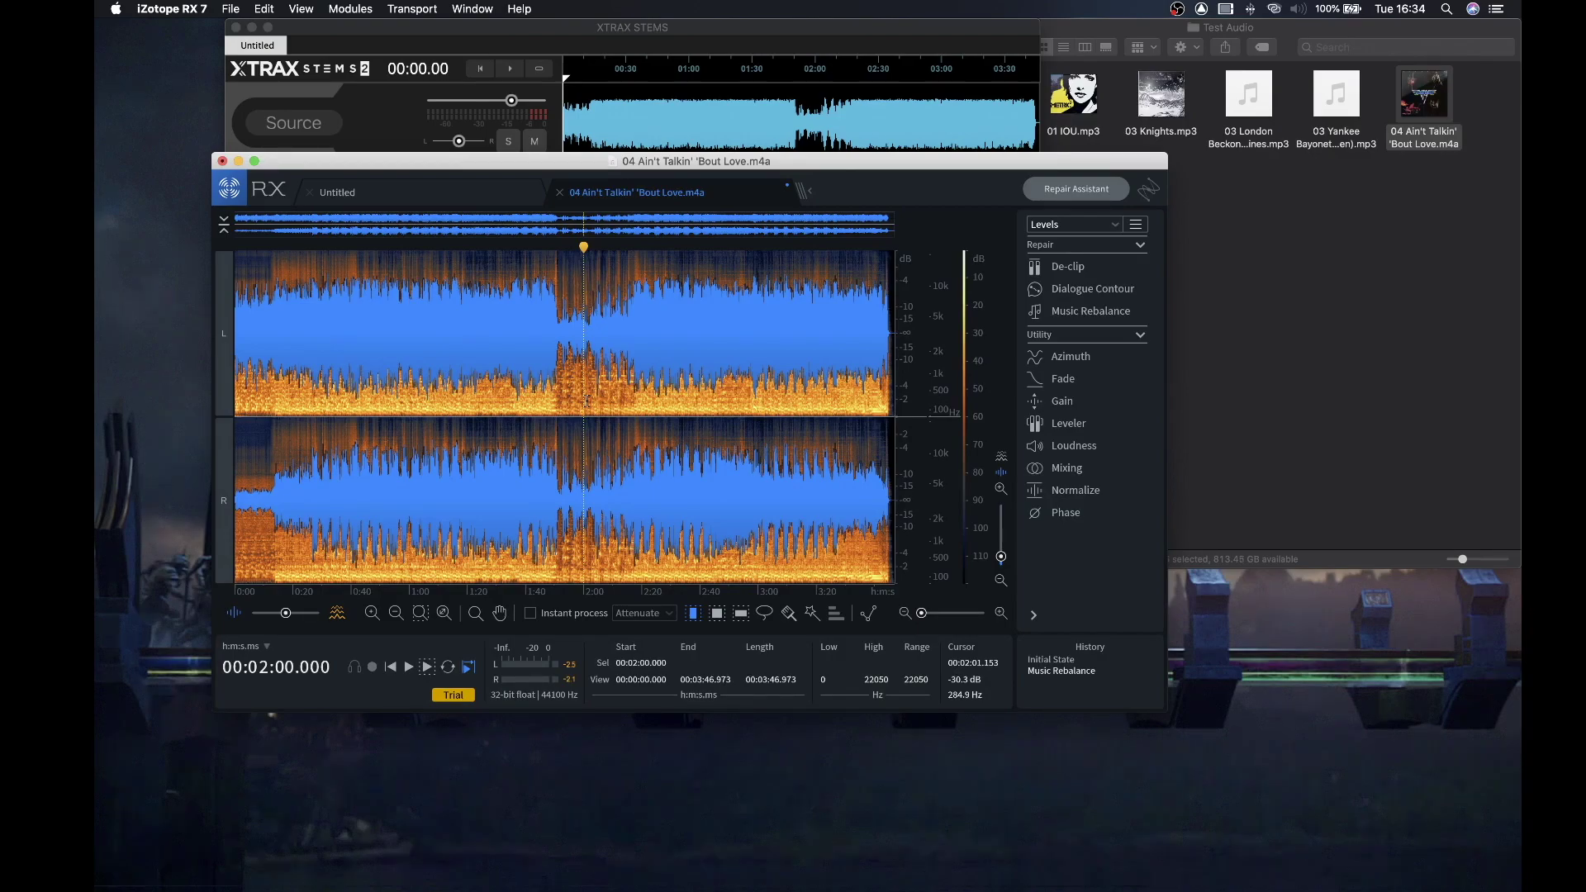
Check the vocal extraction progress in XTRAX STEMS and return to iZotope RX 7
click(518, 38)
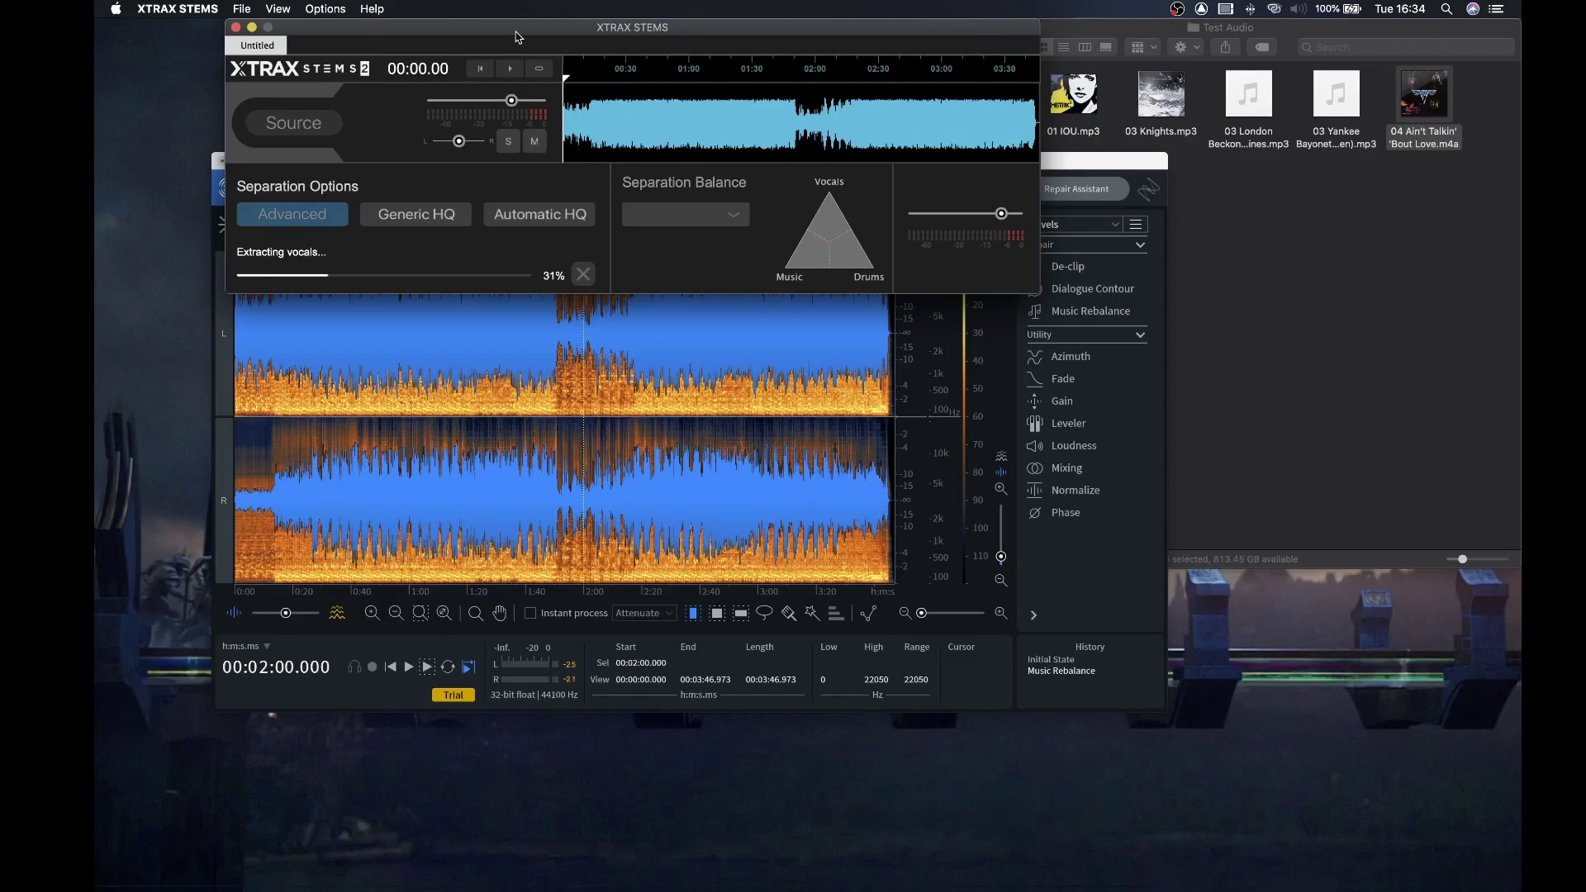
click(1056, 166)
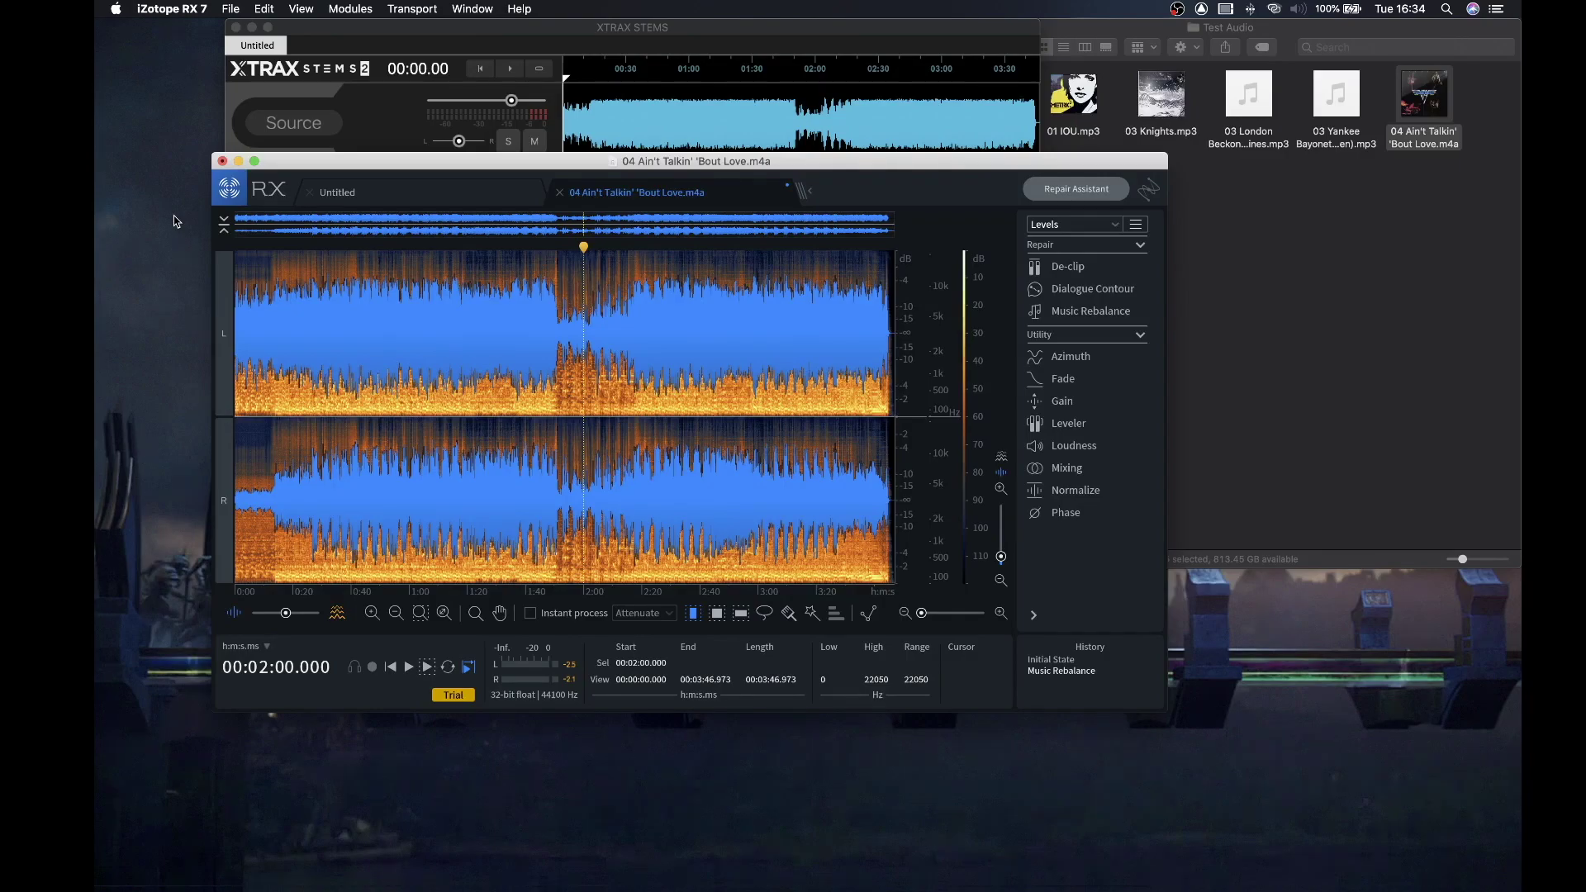
Switch to XTRAX STEMS and play all the separated stems together from about 1:42
key(super+Tab)
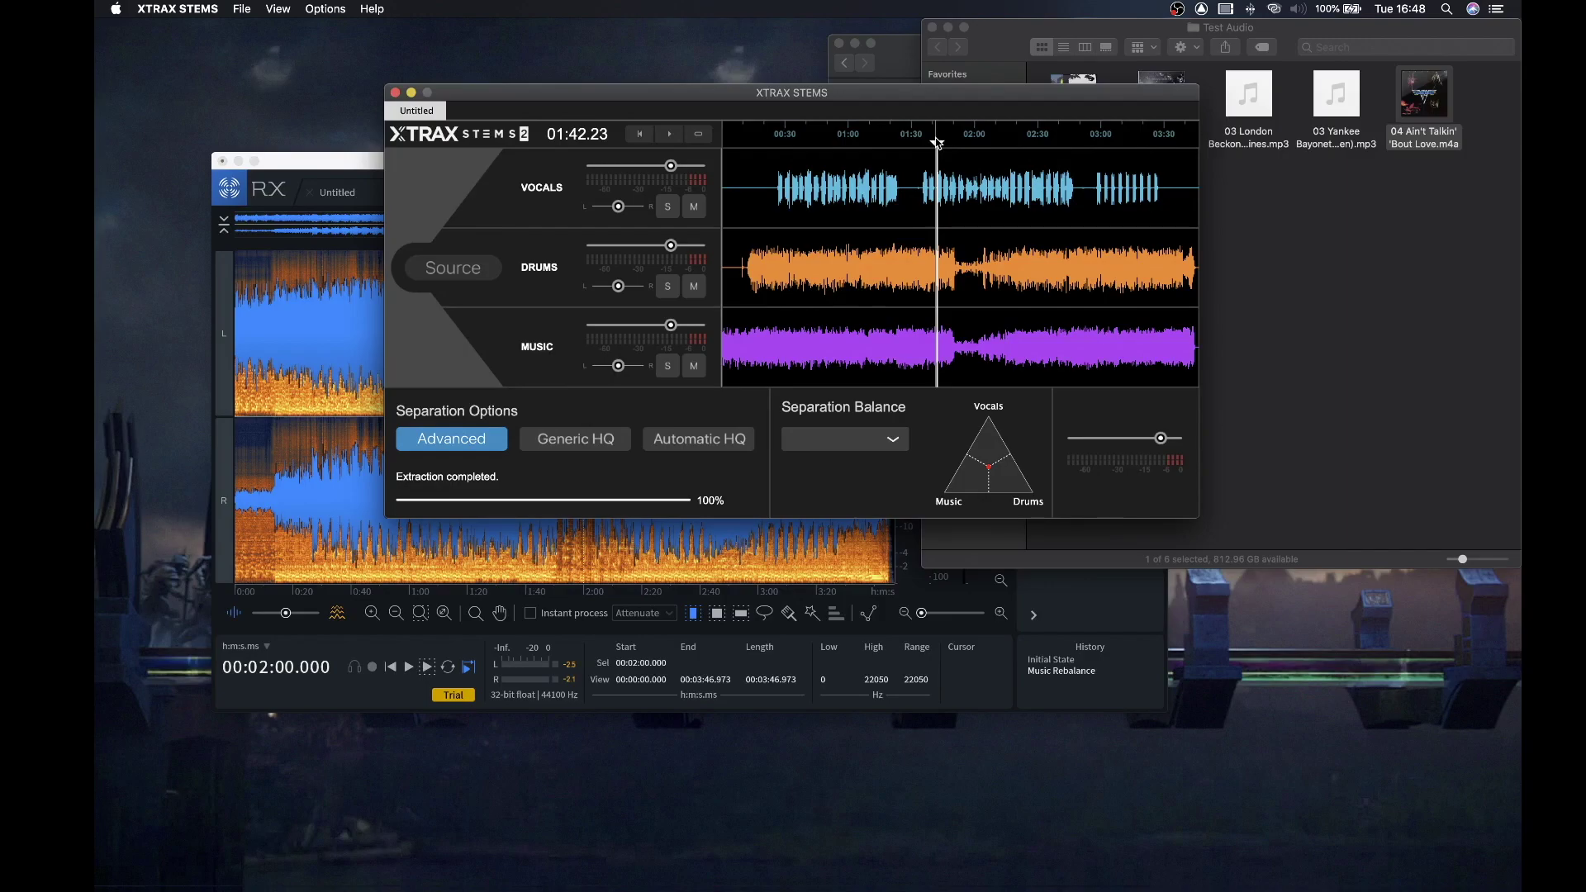
key(space)
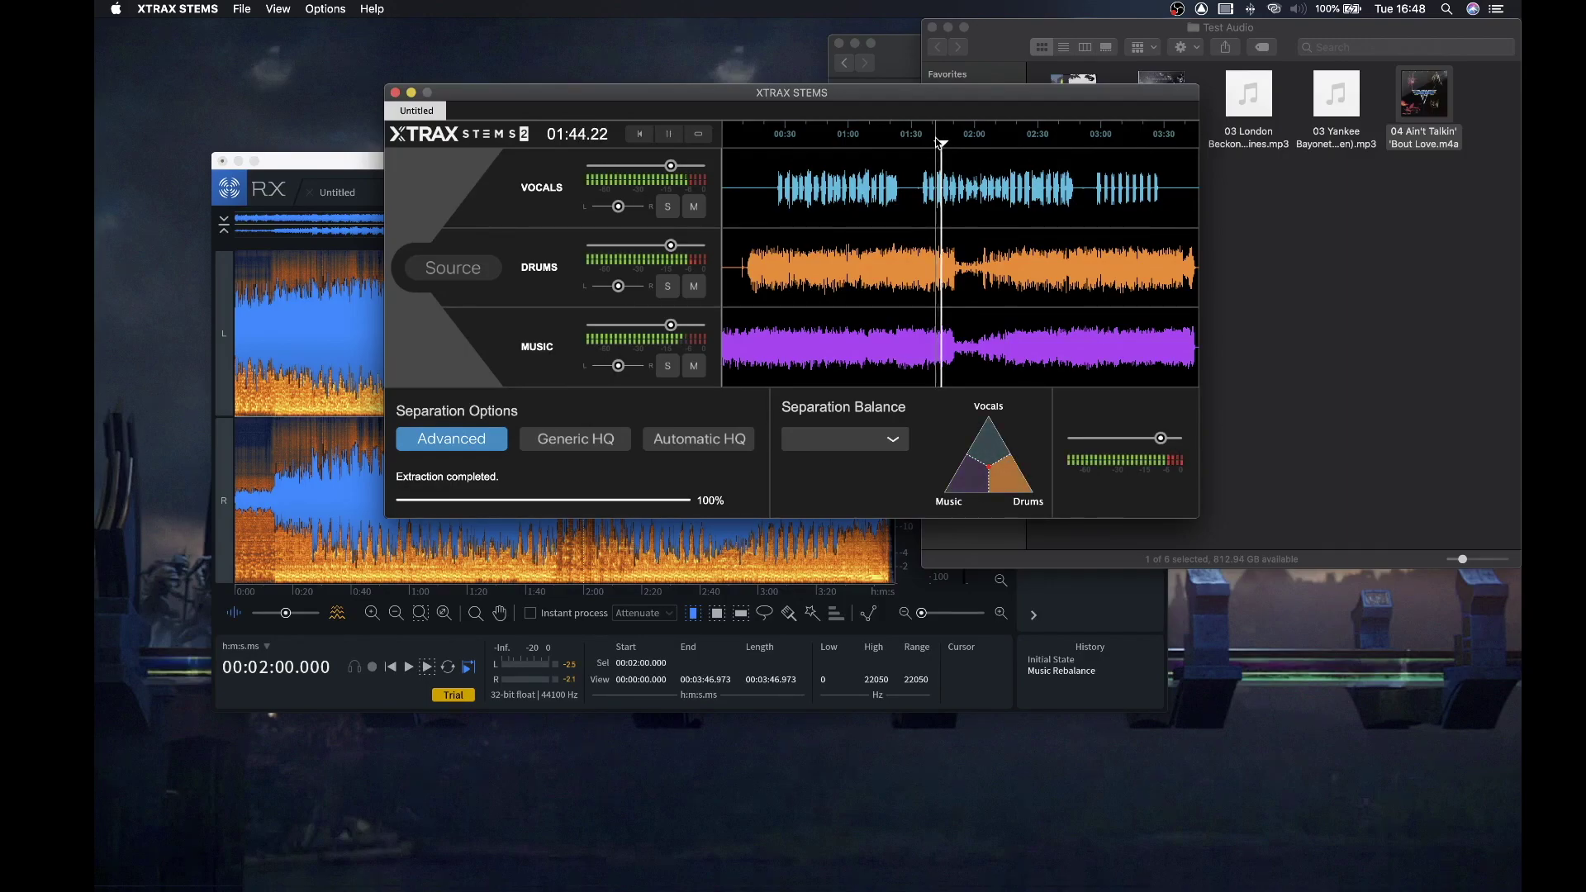
key(space)
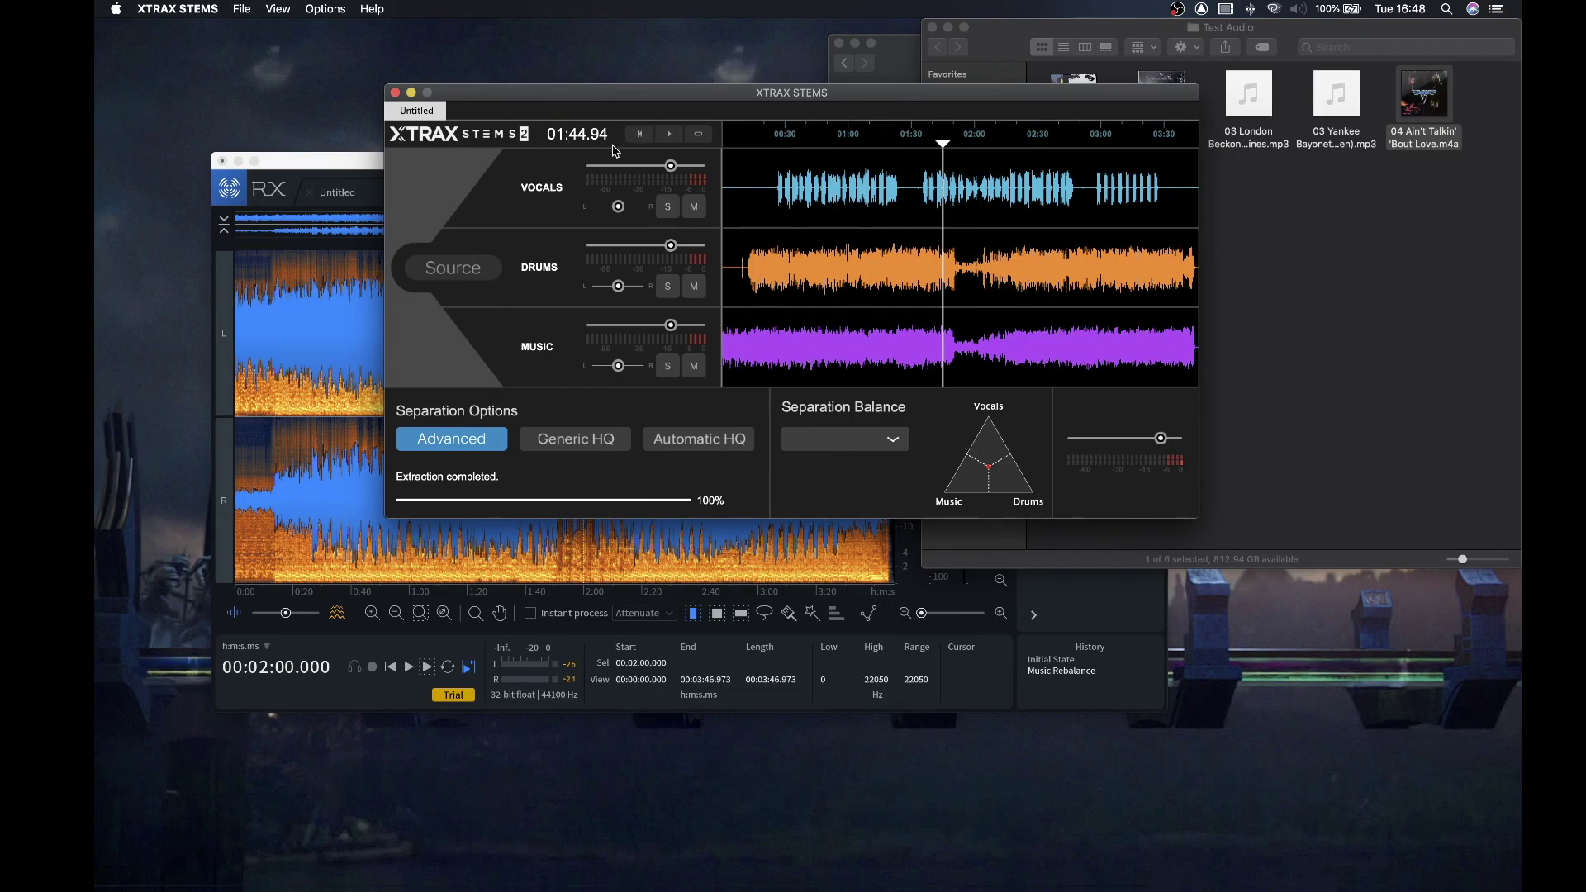
Mute the Drums stem and play the remaining vocals and music from about 1:45
click(693, 286)
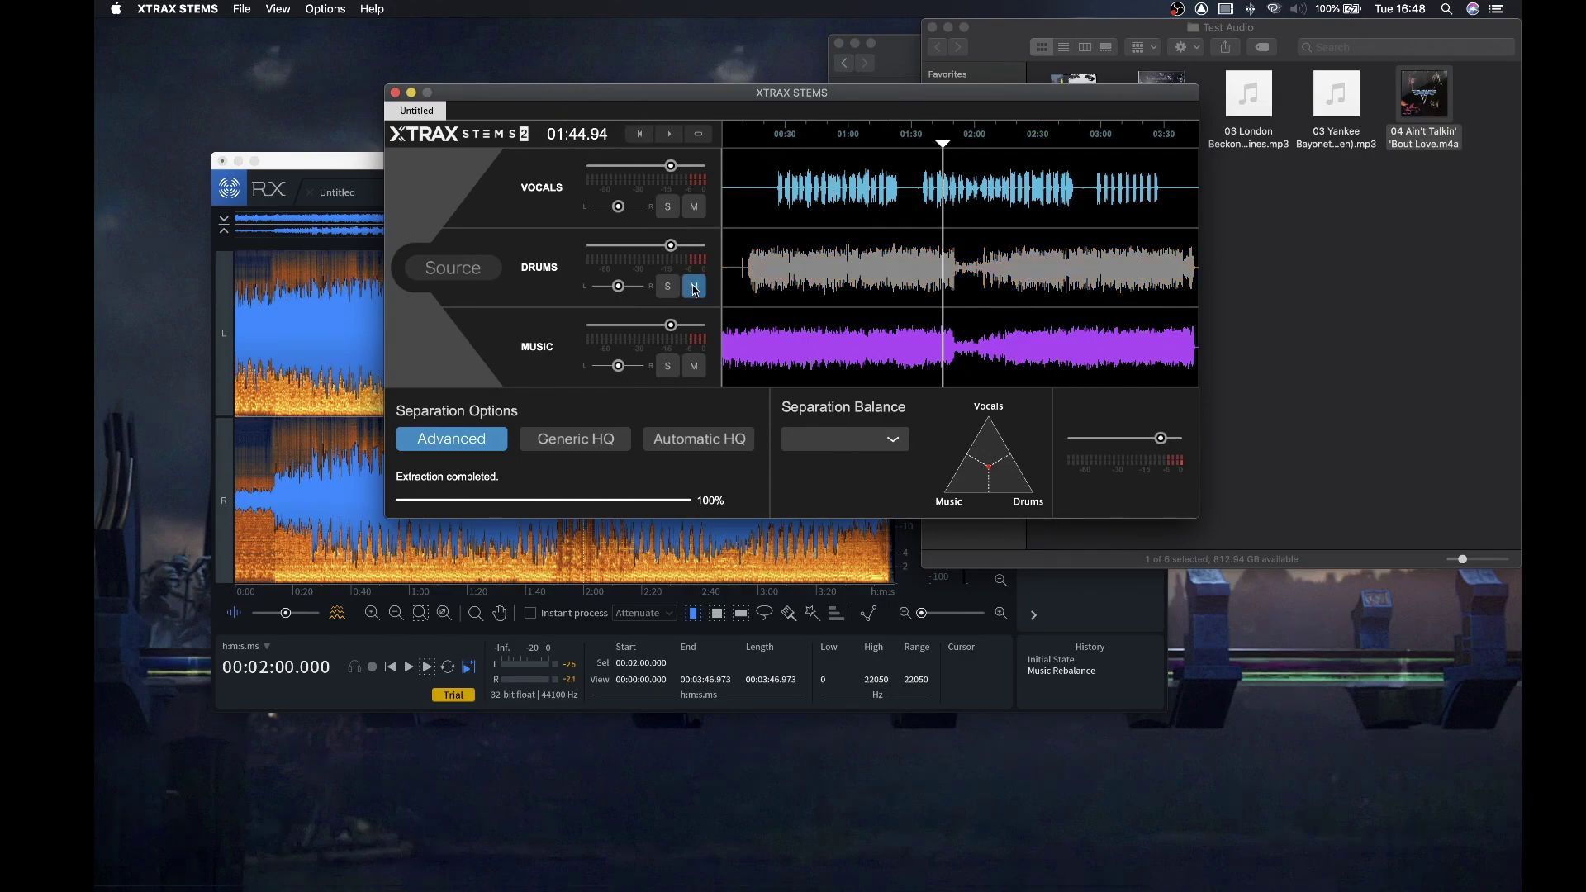
key(space)
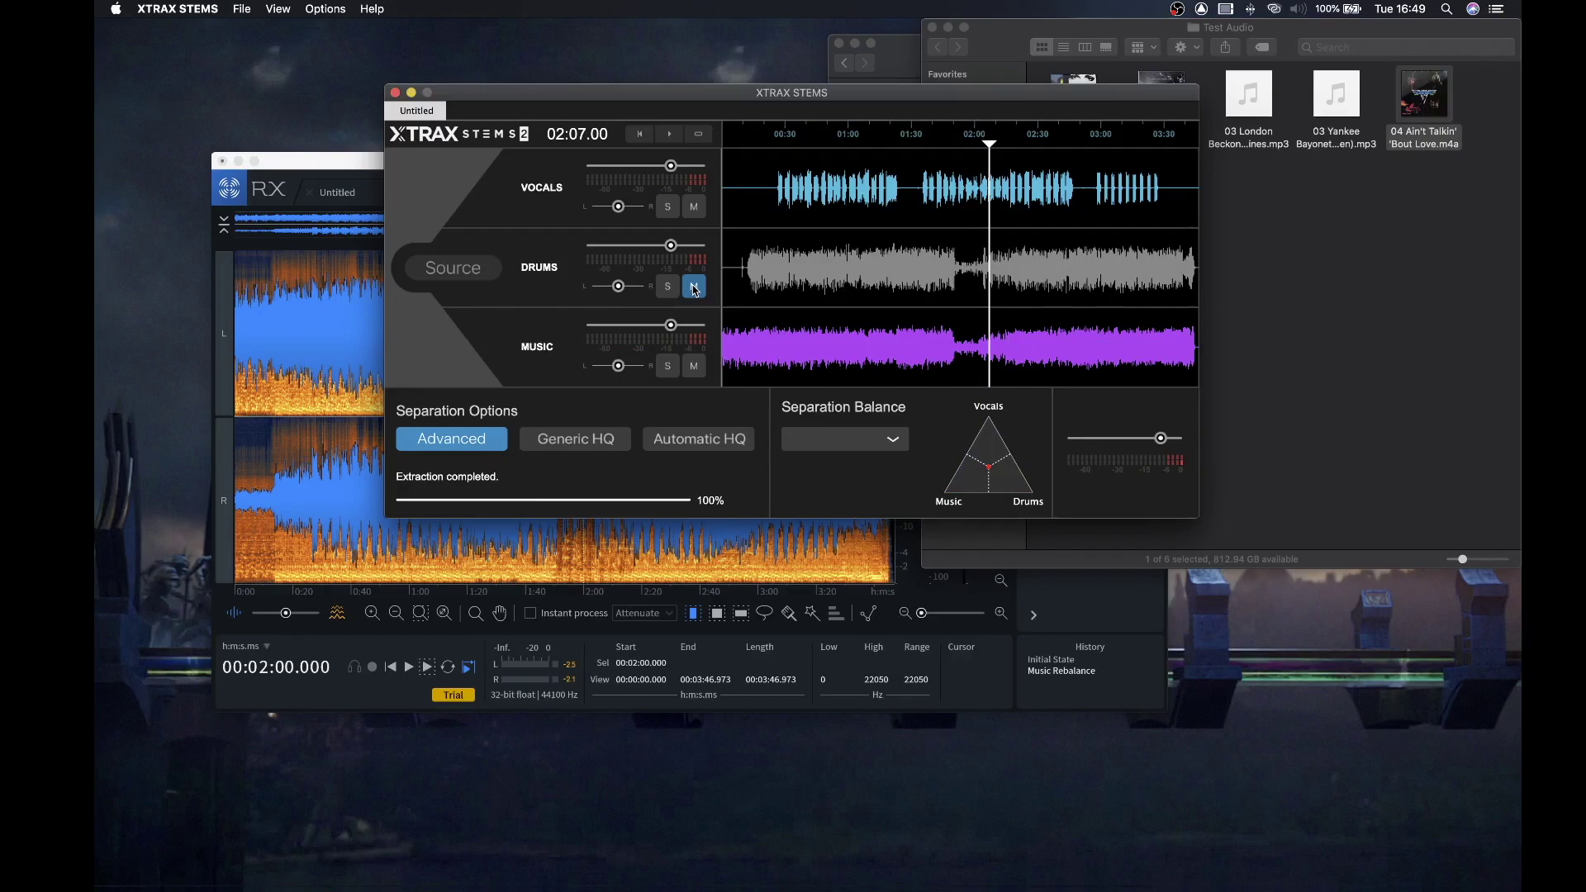
Switch to iZotope RX 7 and play the percussion-removed track from about 2:05 for comparison
click(360, 165)
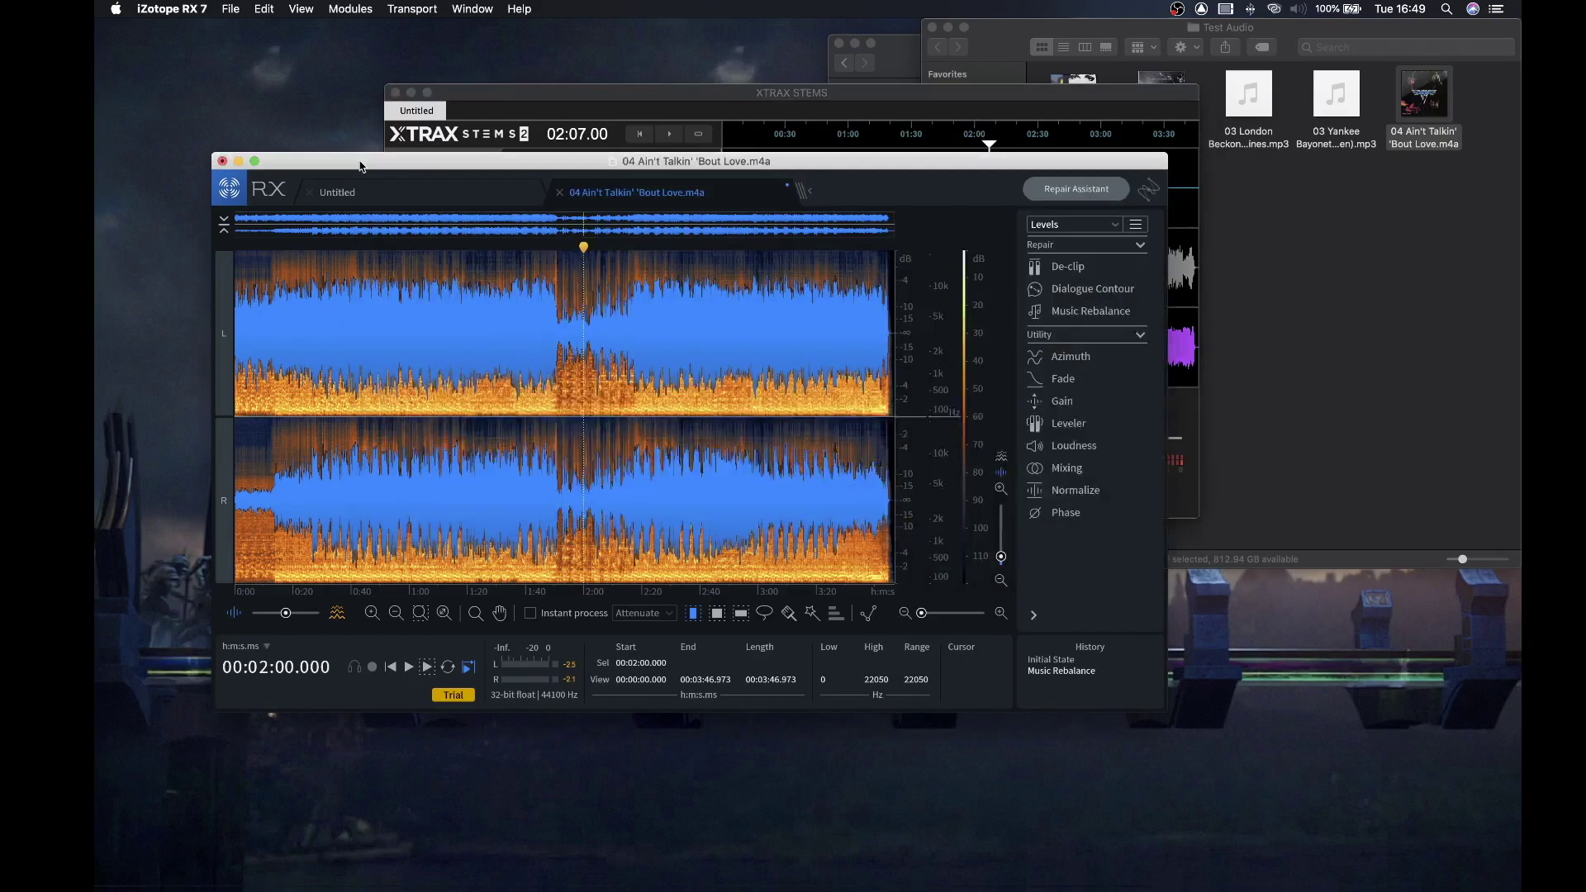
click(597, 327)
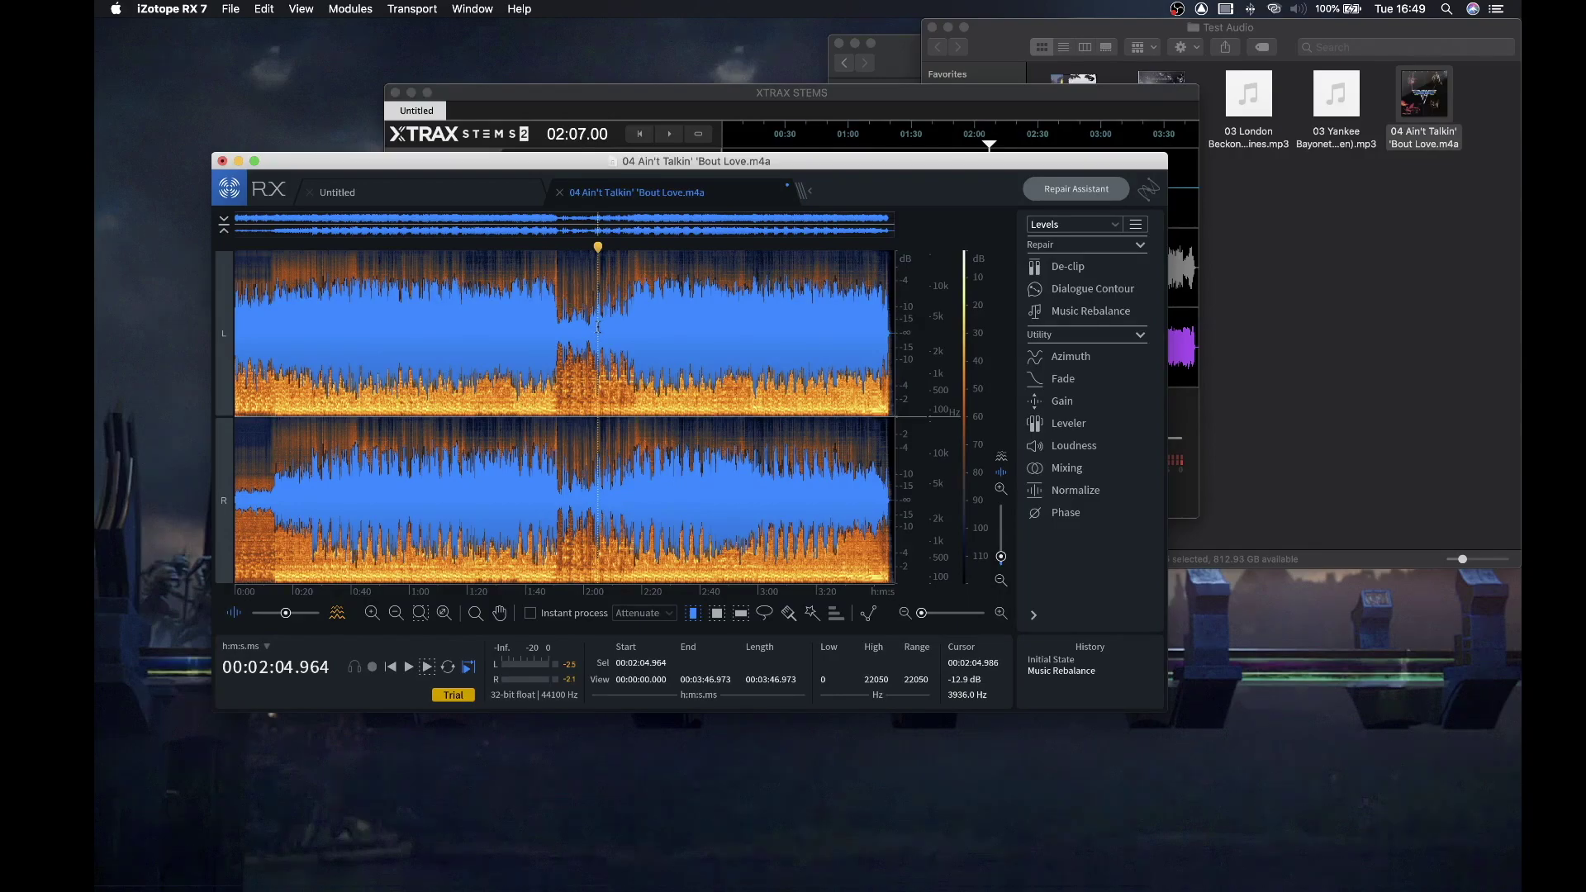
key(space)
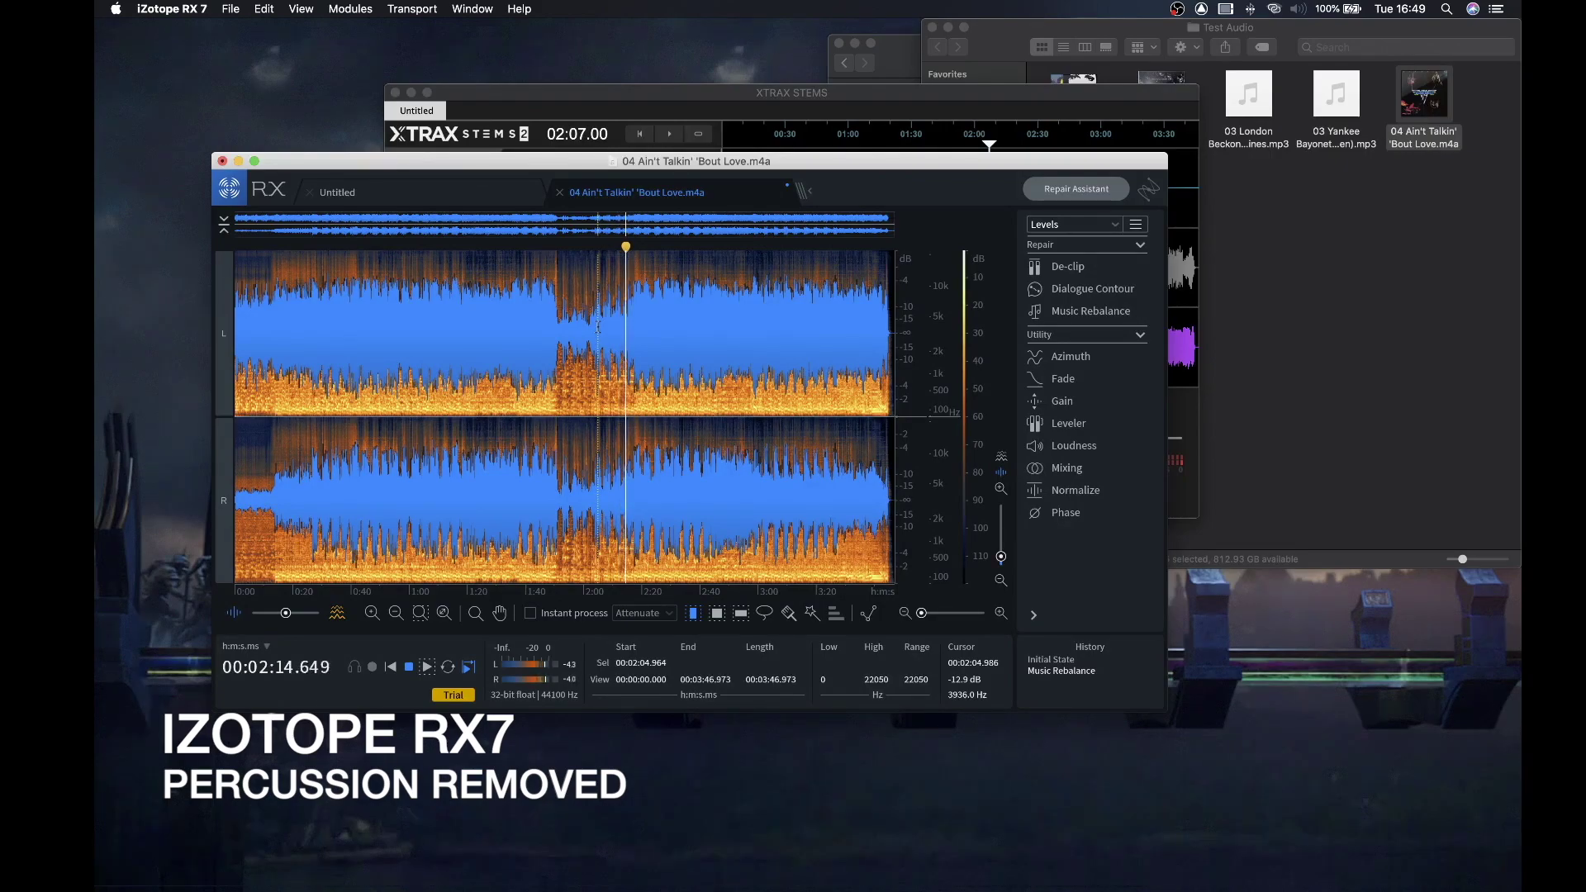
Compare with the drum-muted version in XTRAX STEMS and return to the iZotope RX 7 window
click(780, 93)
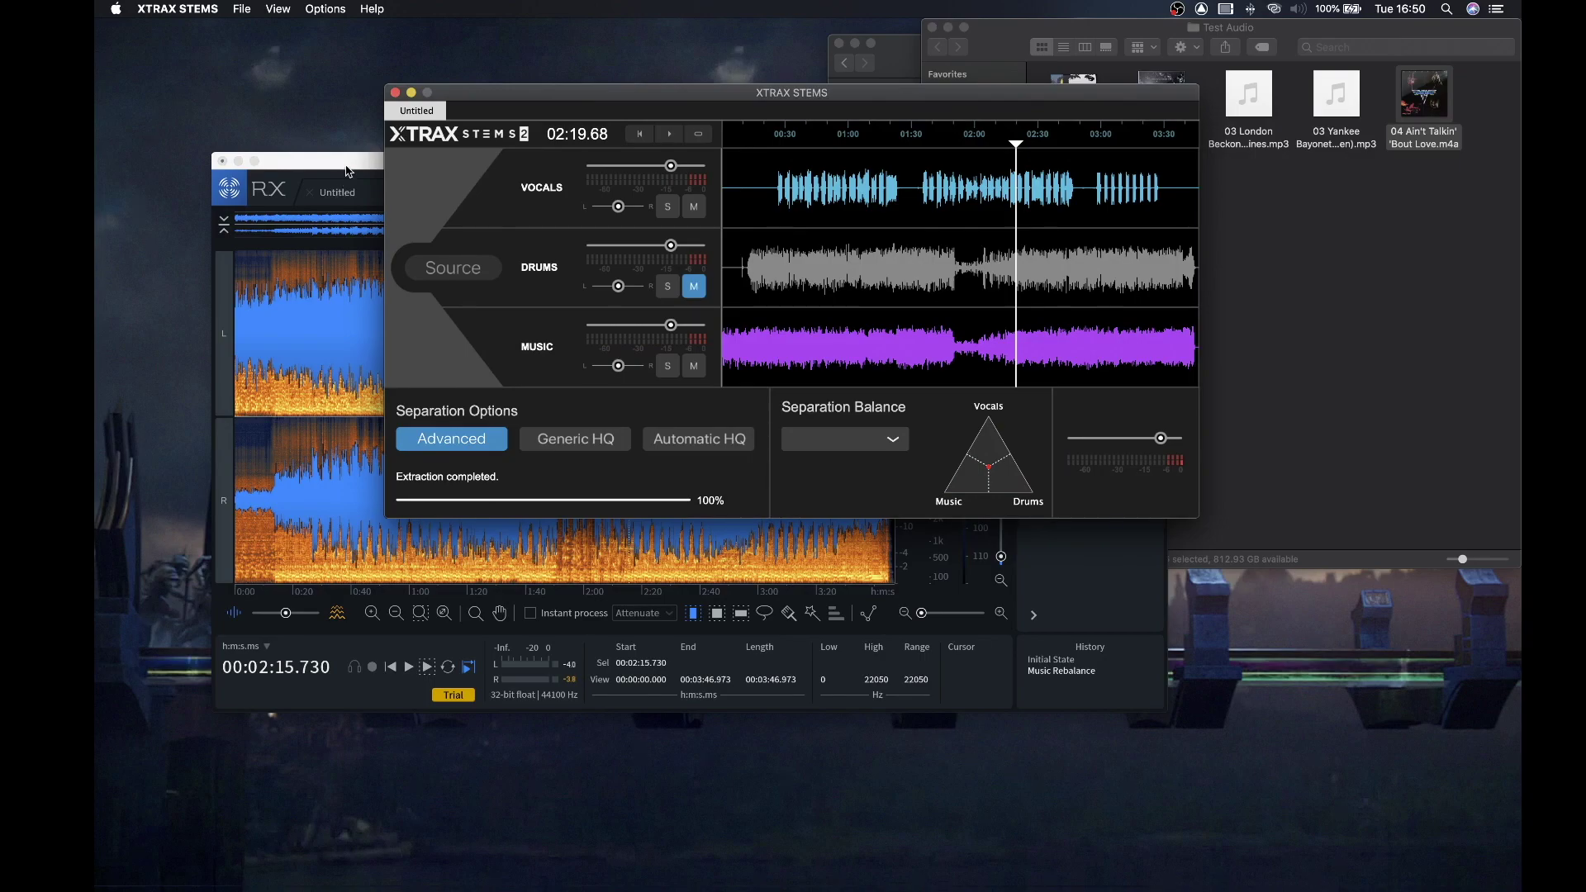
click(347, 171)
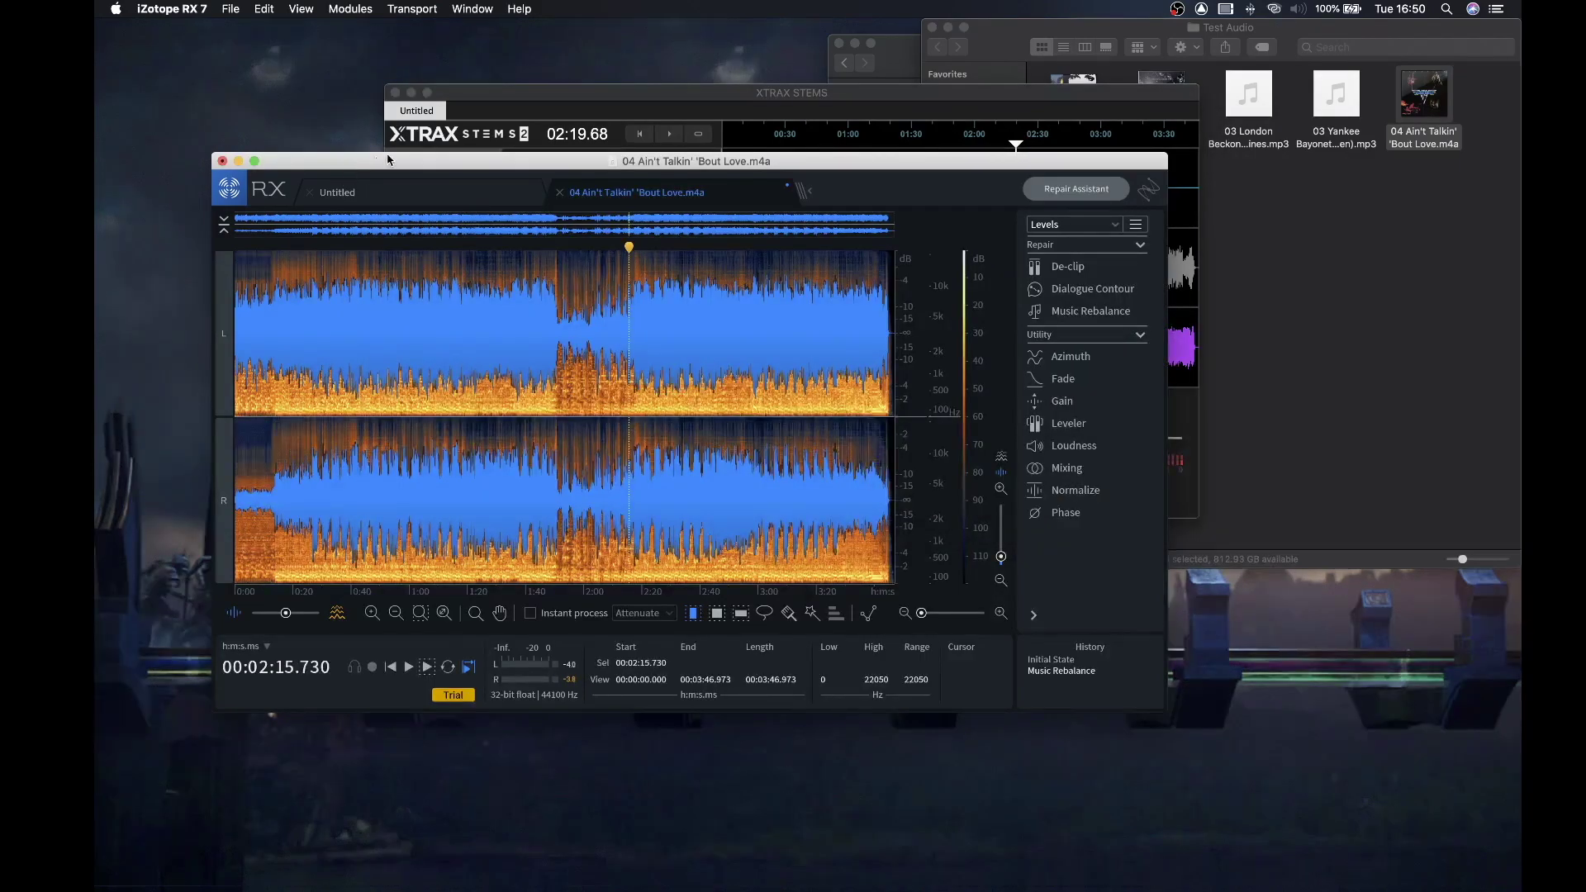
click(498, 193)
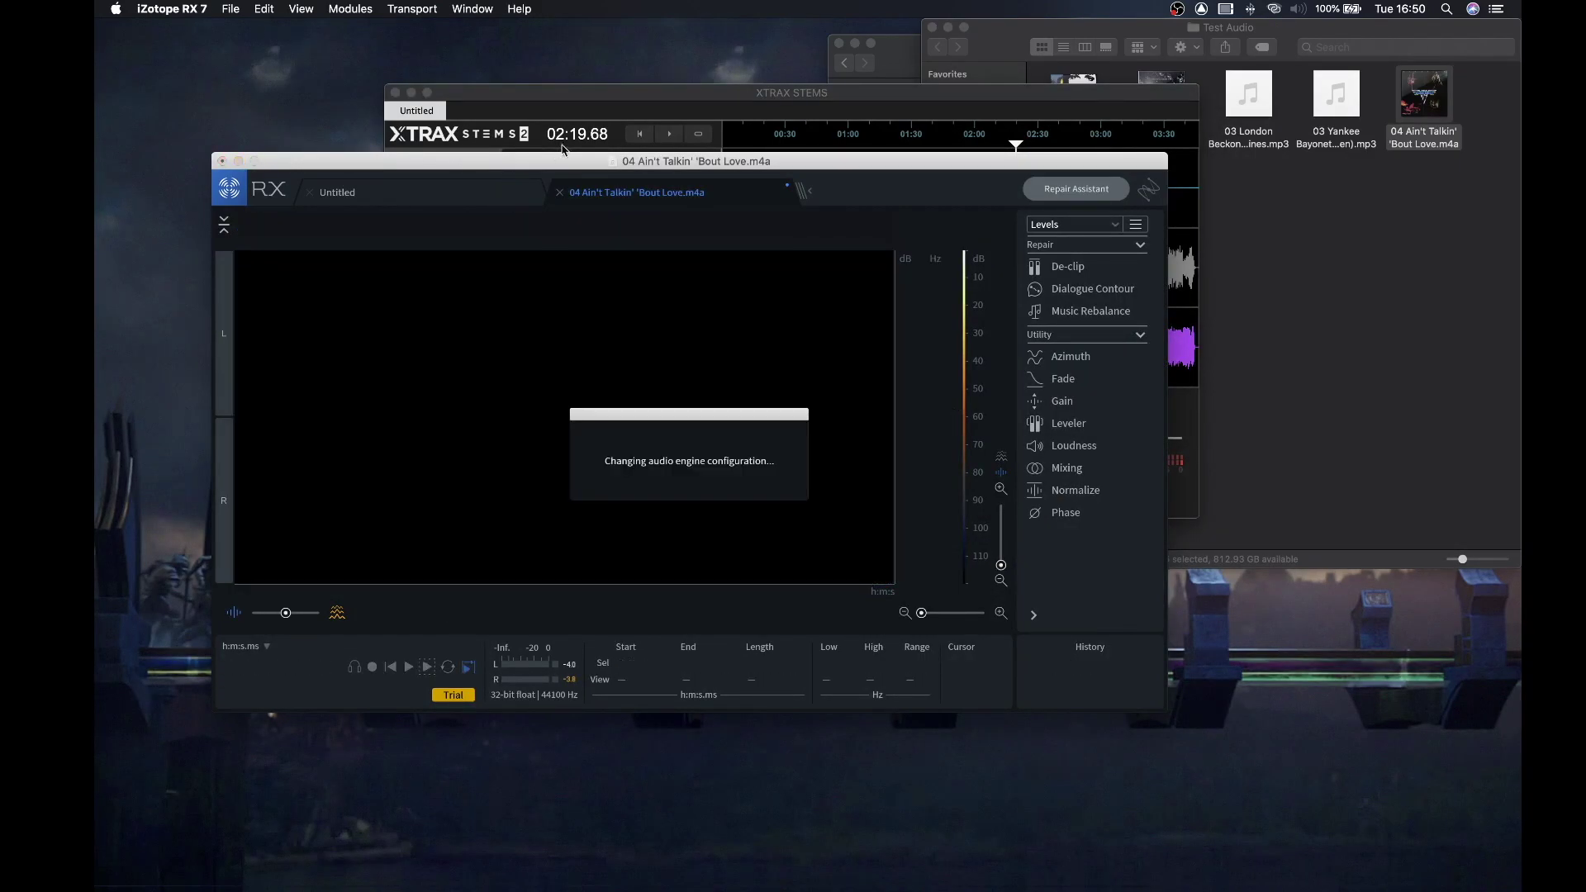
Line up the XTRAX STEMS and RX 7 windows, start the stopwatch and open the 03 London Beckoned Songs mp3 in iZotope RX 7
drag(571, 98, 397, 92)
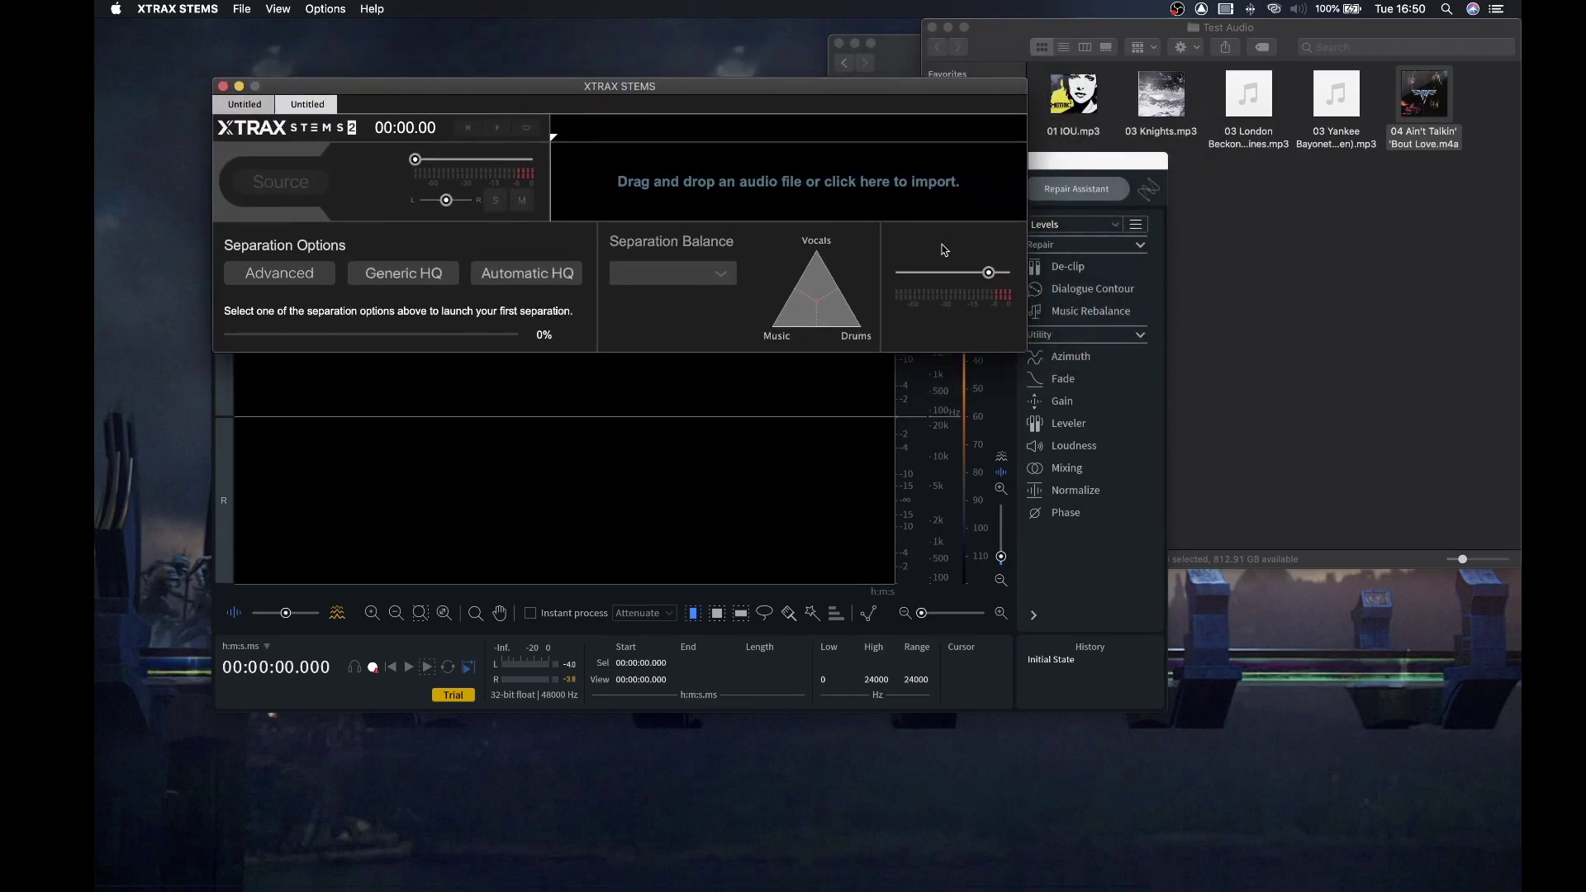
click(1219, 265)
click(1343, 143)
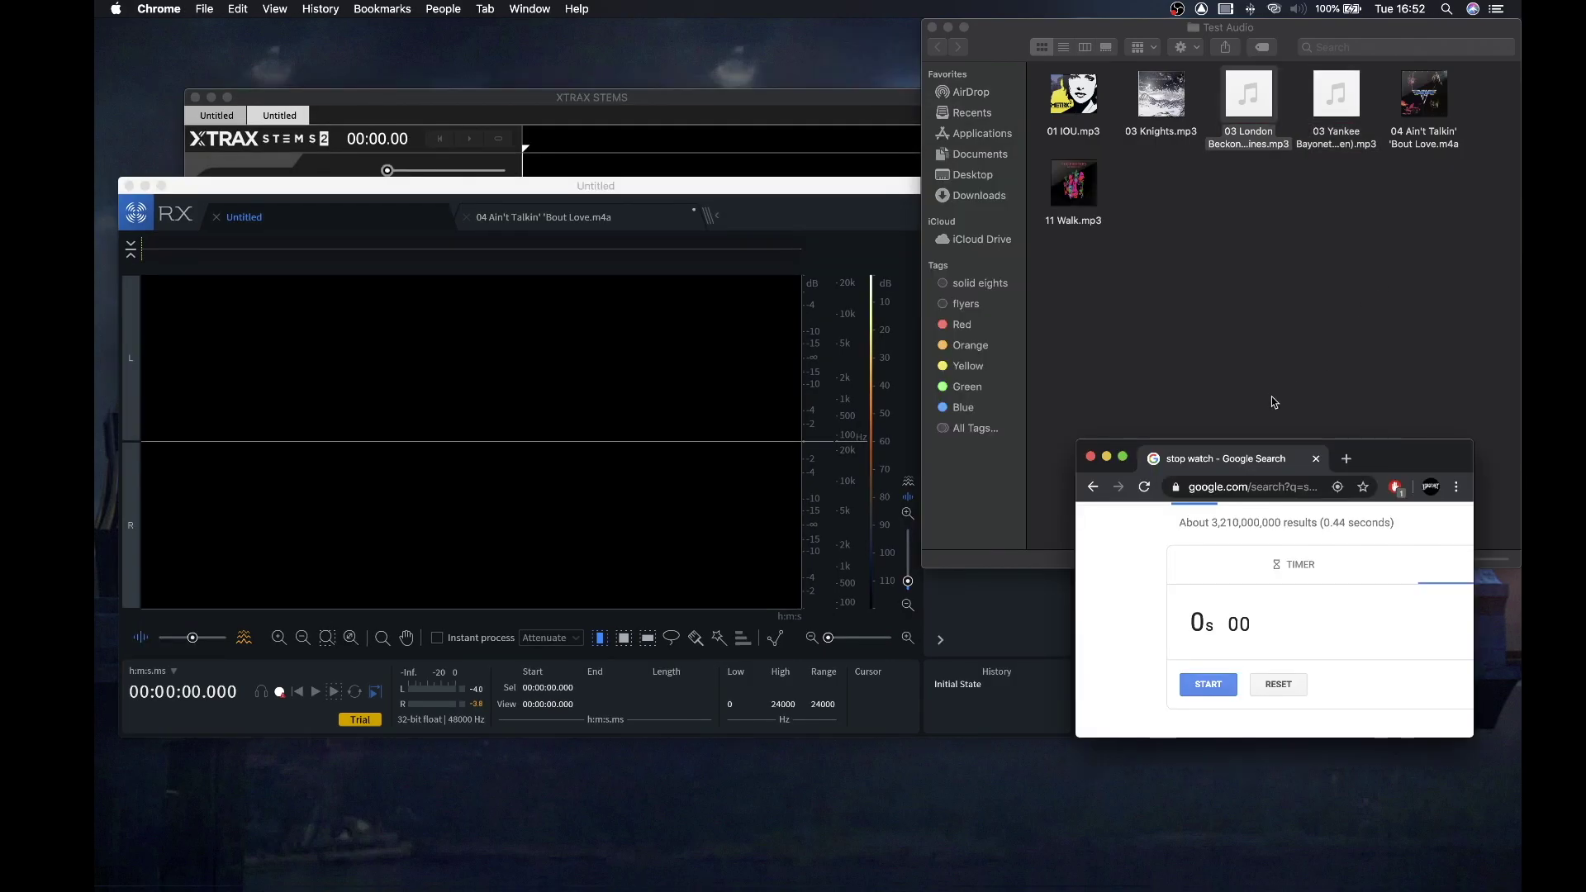
click(1226, 685)
mouse_move(1248, 99)
mouse_down()
mouse_move(1246, 206)
mouse_move(755, 441)
mouse_up()
Render Music Rebalance on the song with the Percussion Remover preset and stop the stopwatch once rendering finishes
click(996, 335)
click(1253, 620)
drag(1073, 250, 1074, 156)
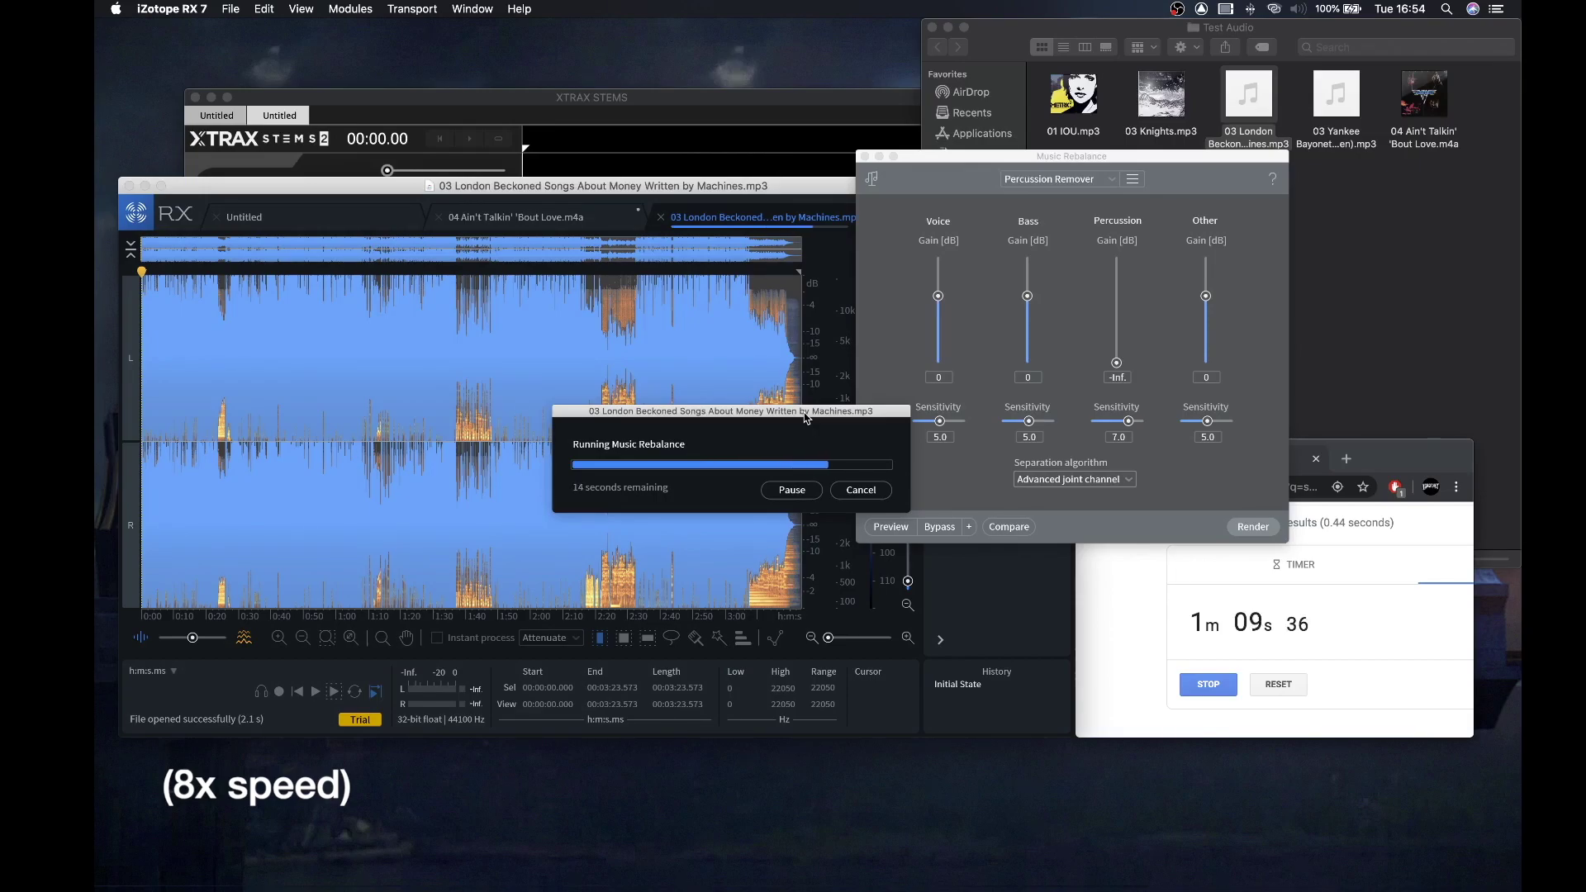
click(1168, 665)
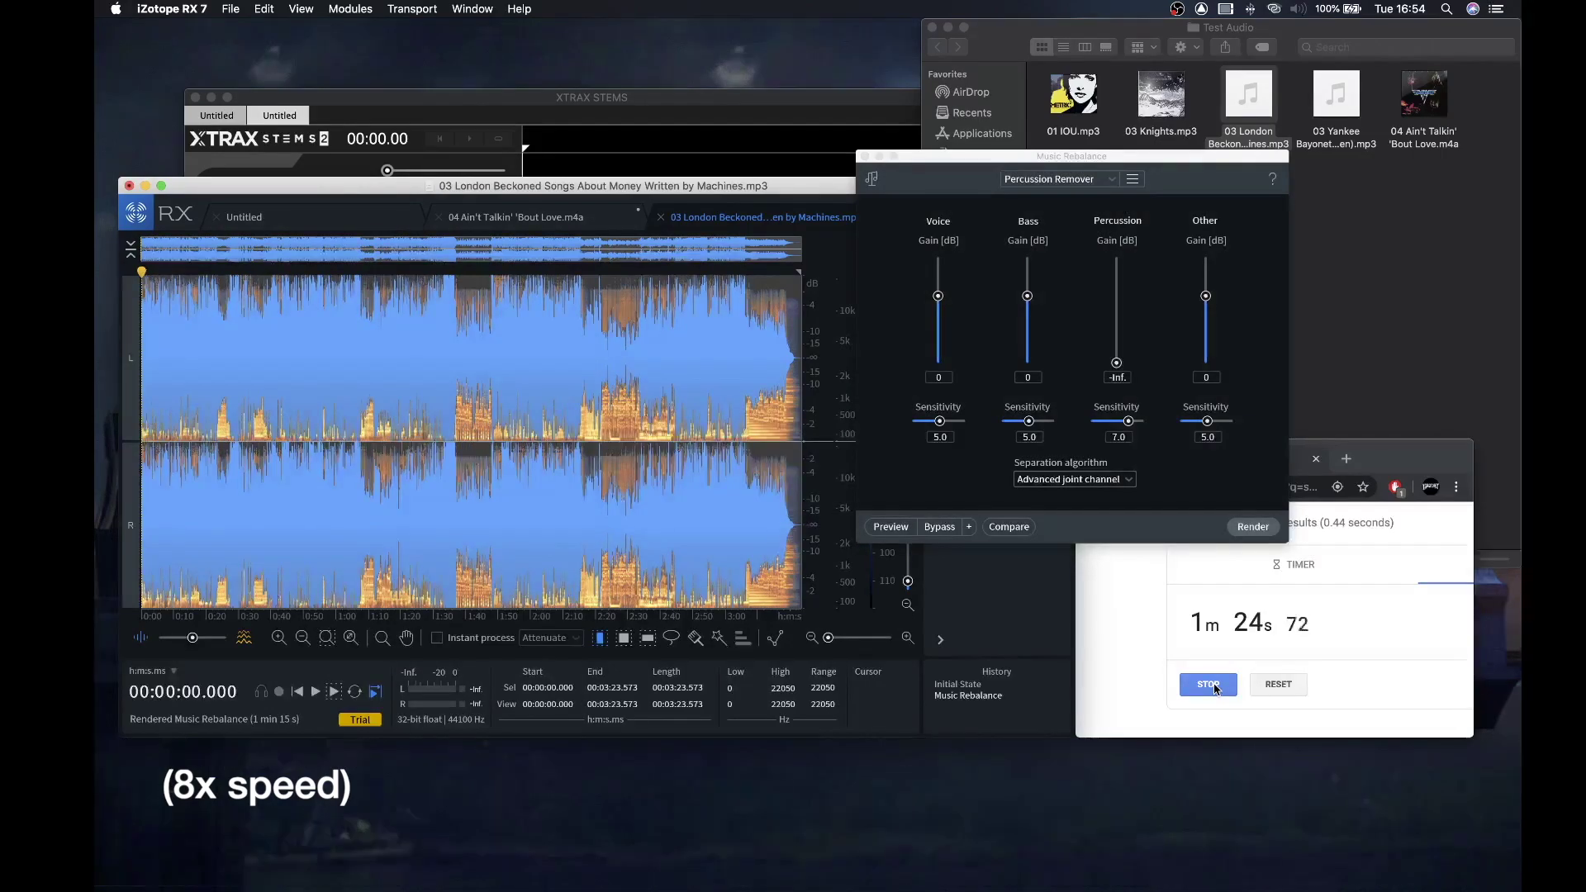
click(1214, 690)
click(1214, 690)
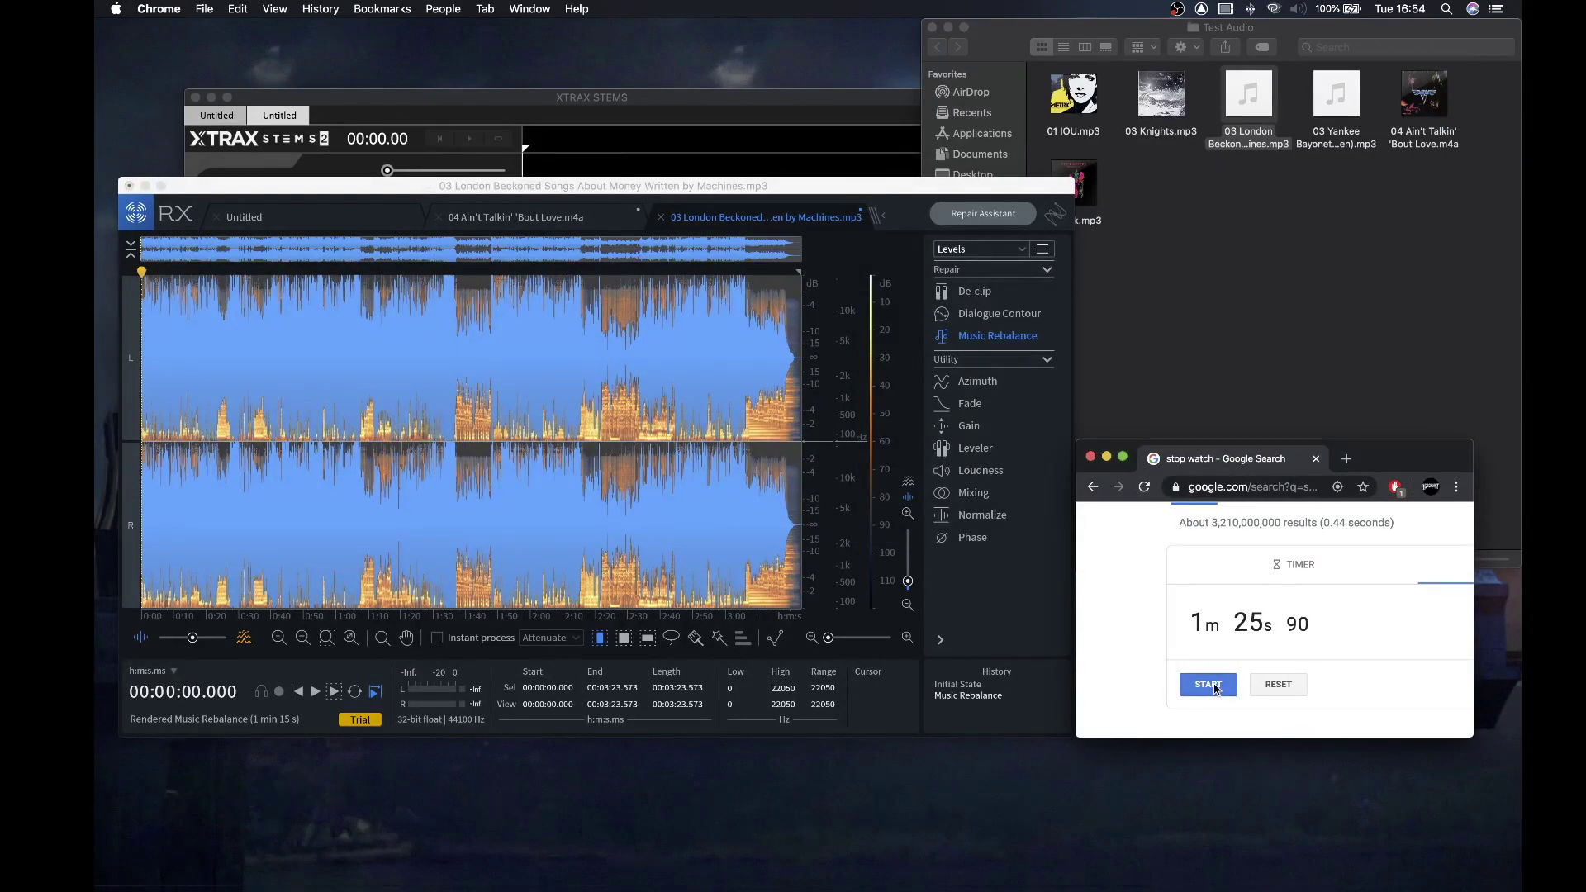
Play the percussion-removed song in iZotope RX 7 from the start to about 0:29
click(316, 185)
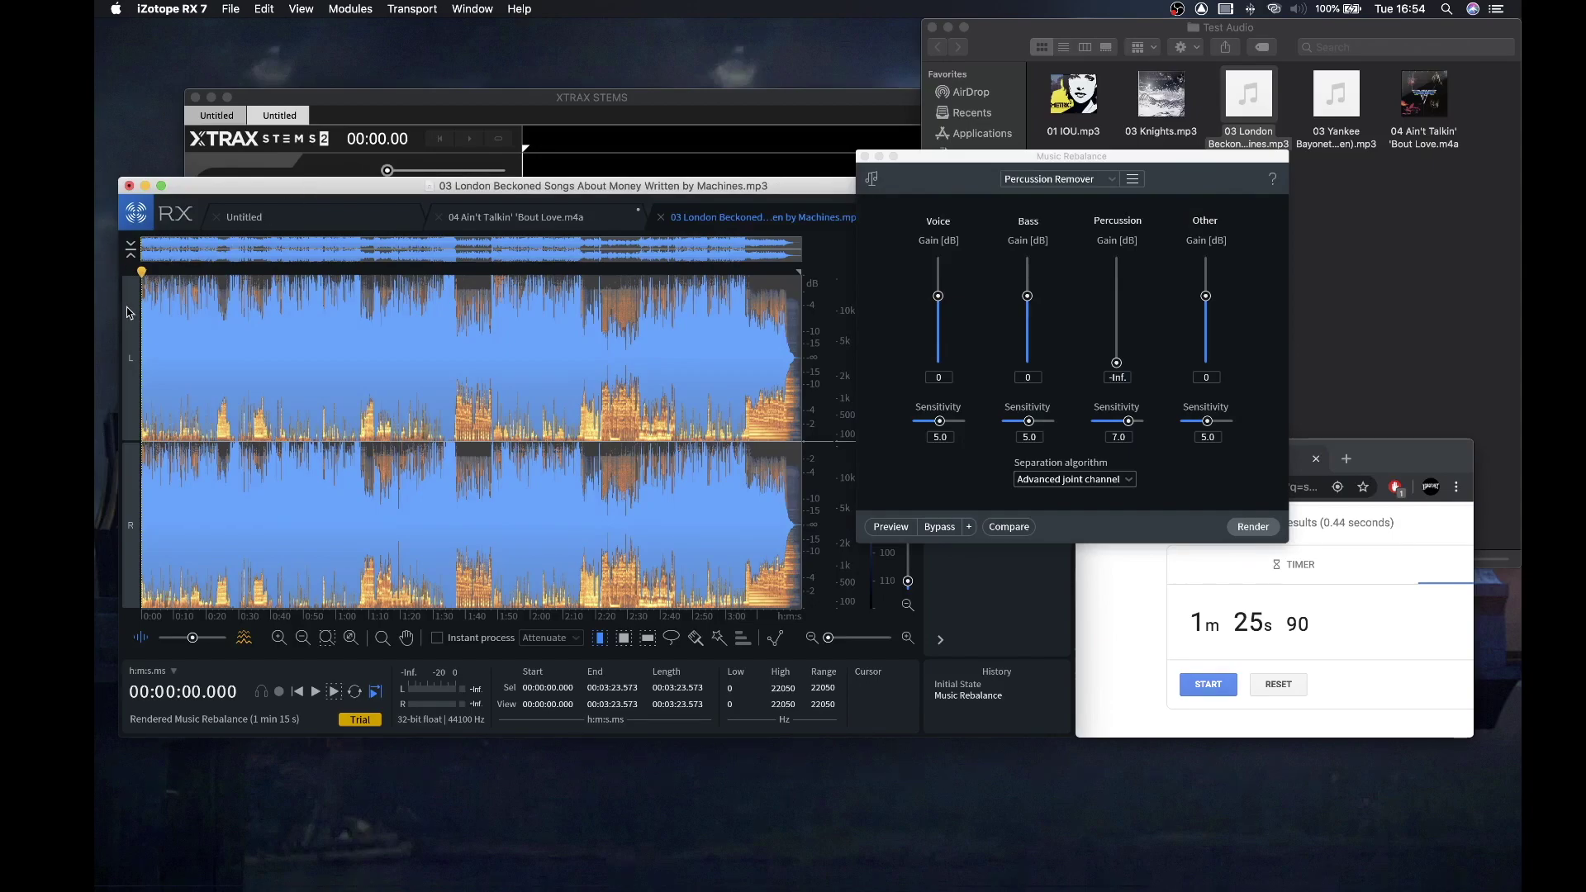
click(334, 691)
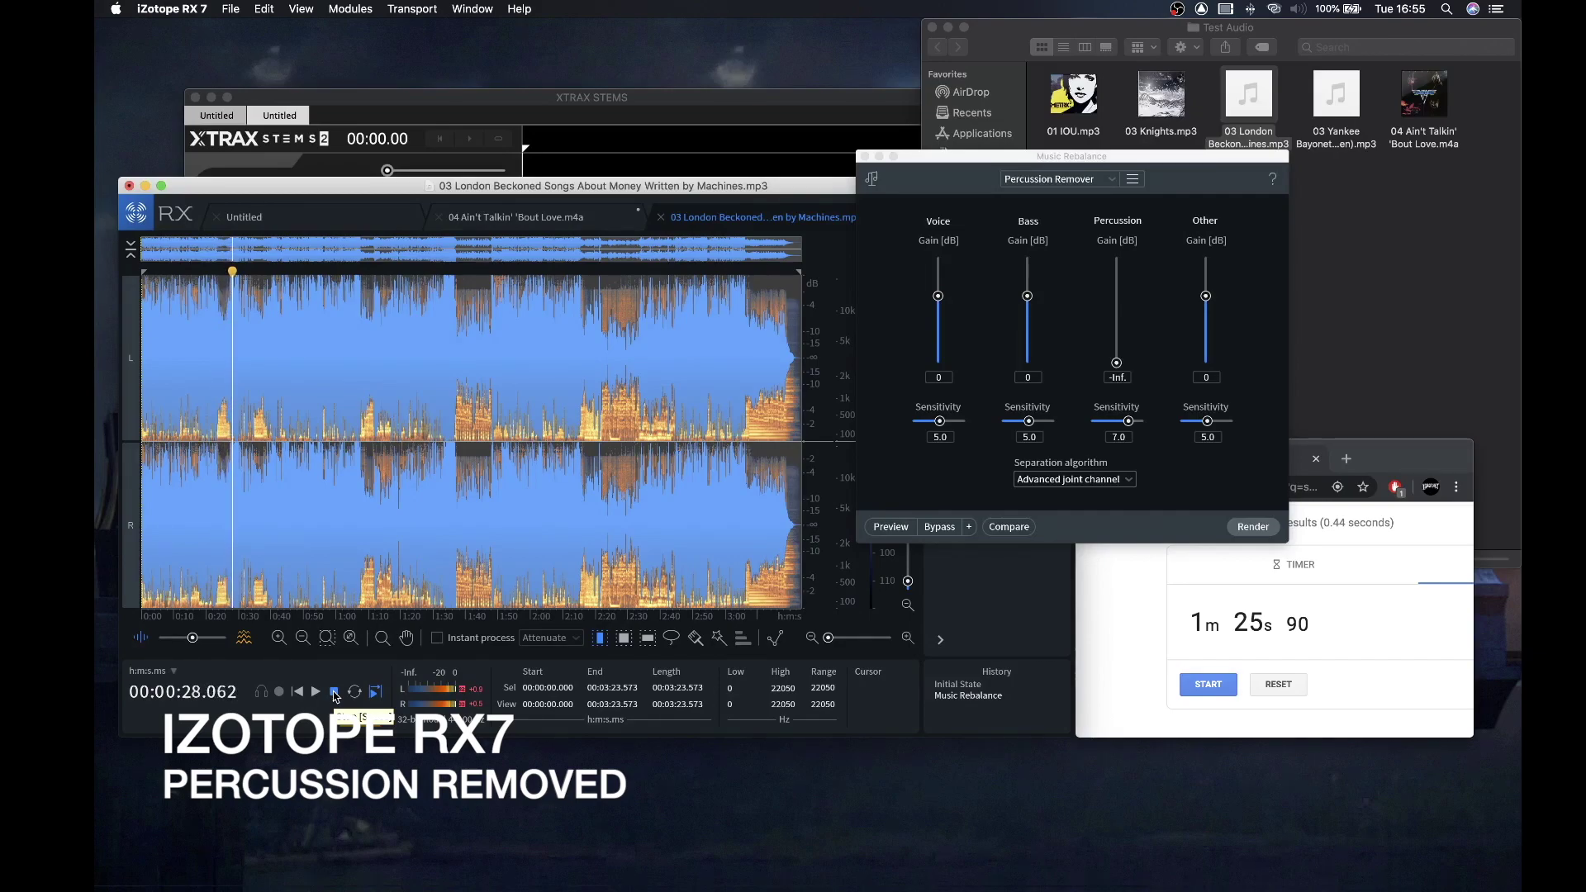
click(335, 692)
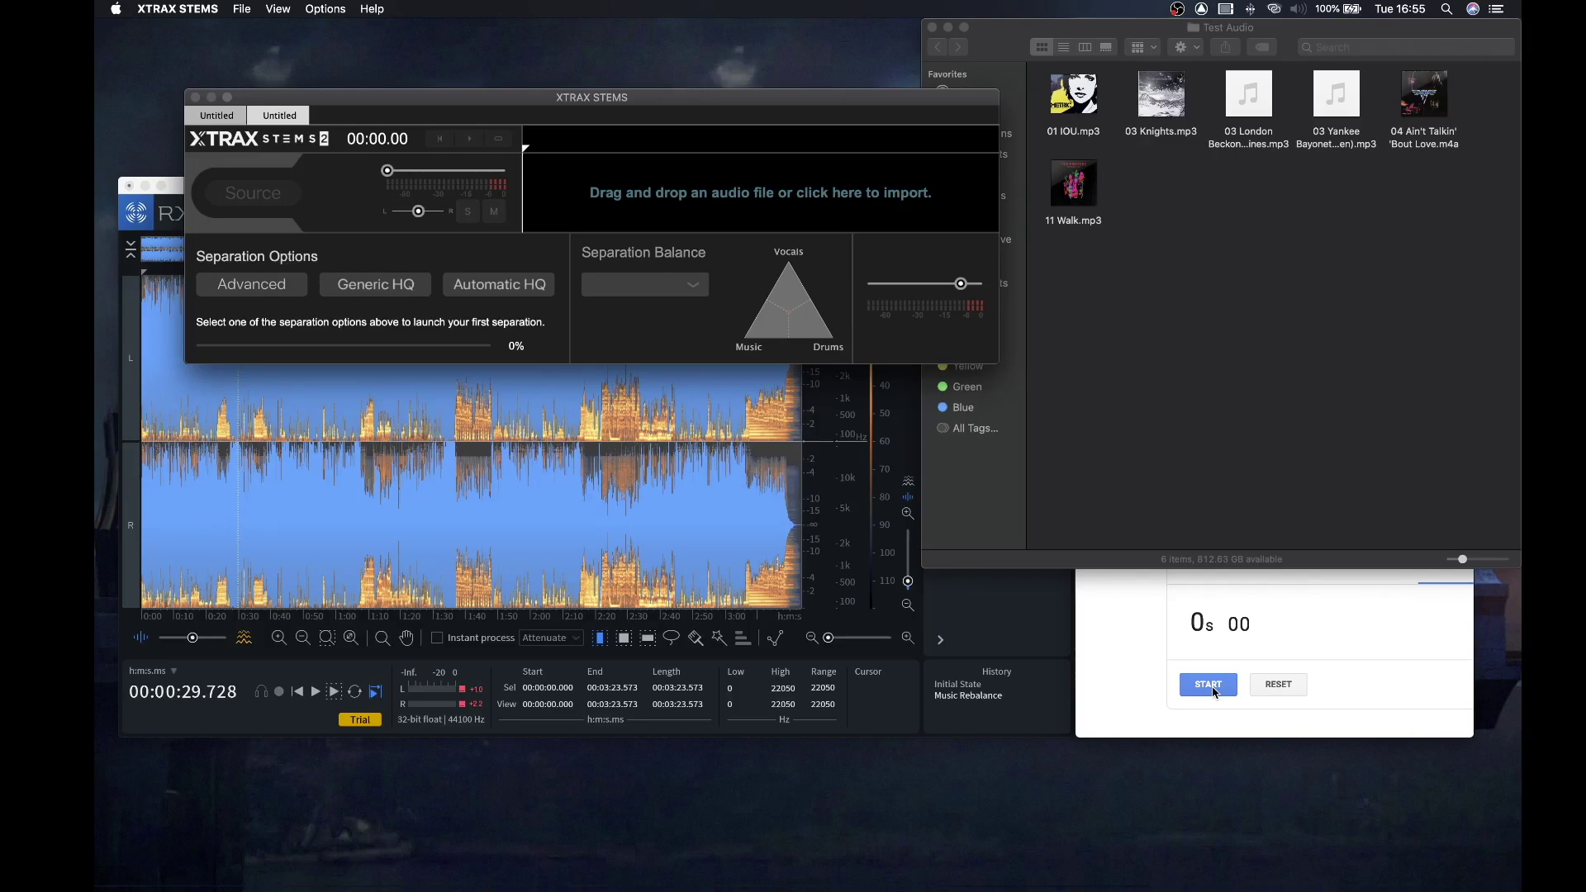
Import the same London Beckoned mp3 into XTRAX STEMS and run the Advanced separation, timing it with the stopwatch
click(1214, 692)
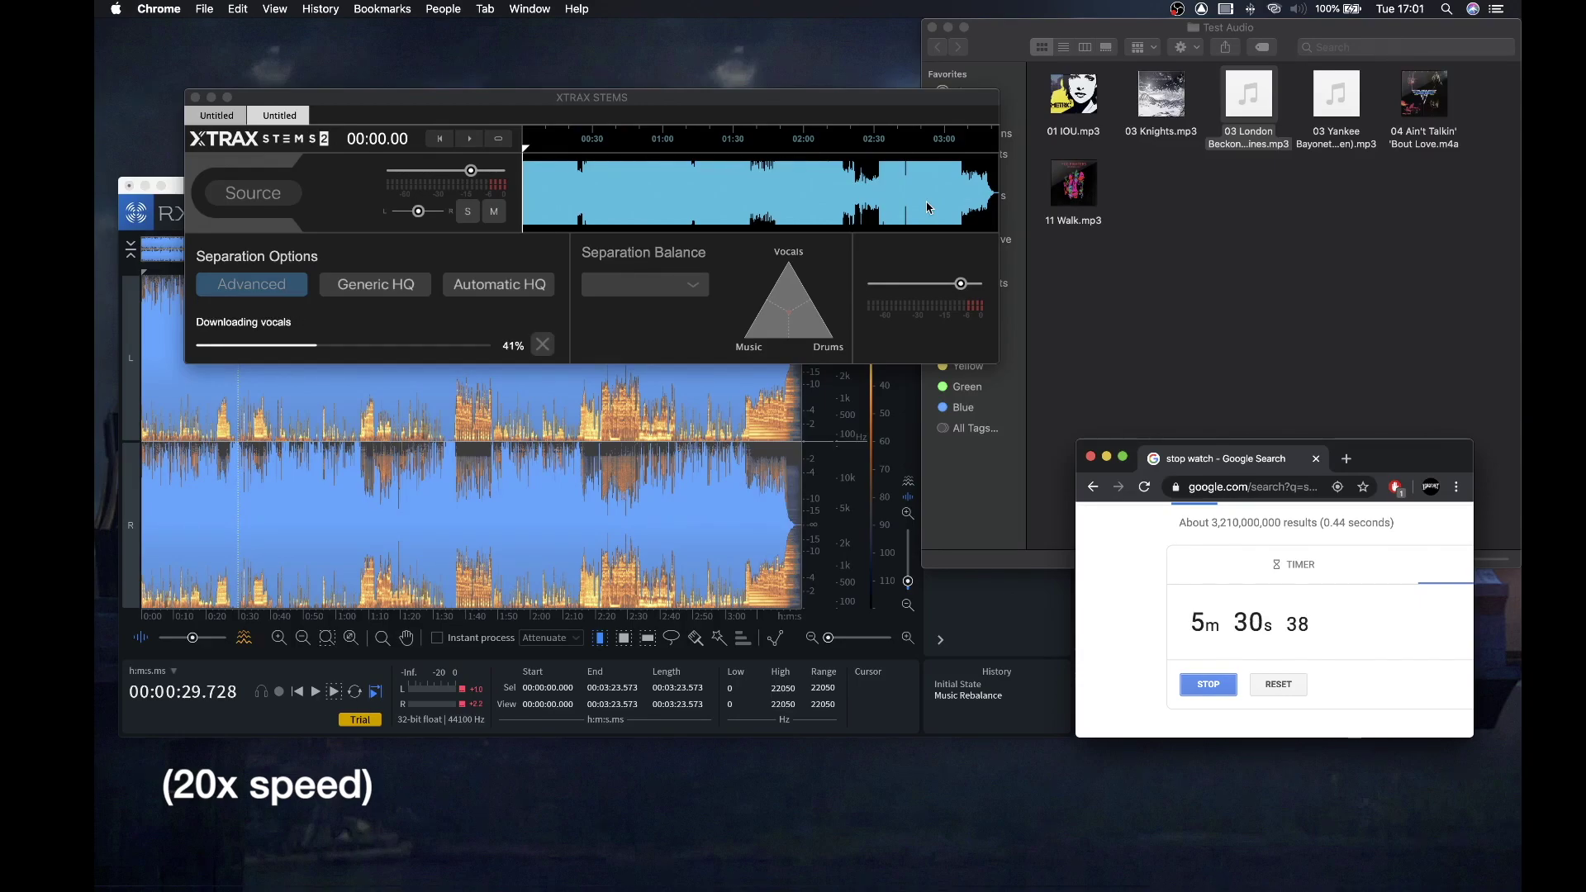
click(1208, 684)
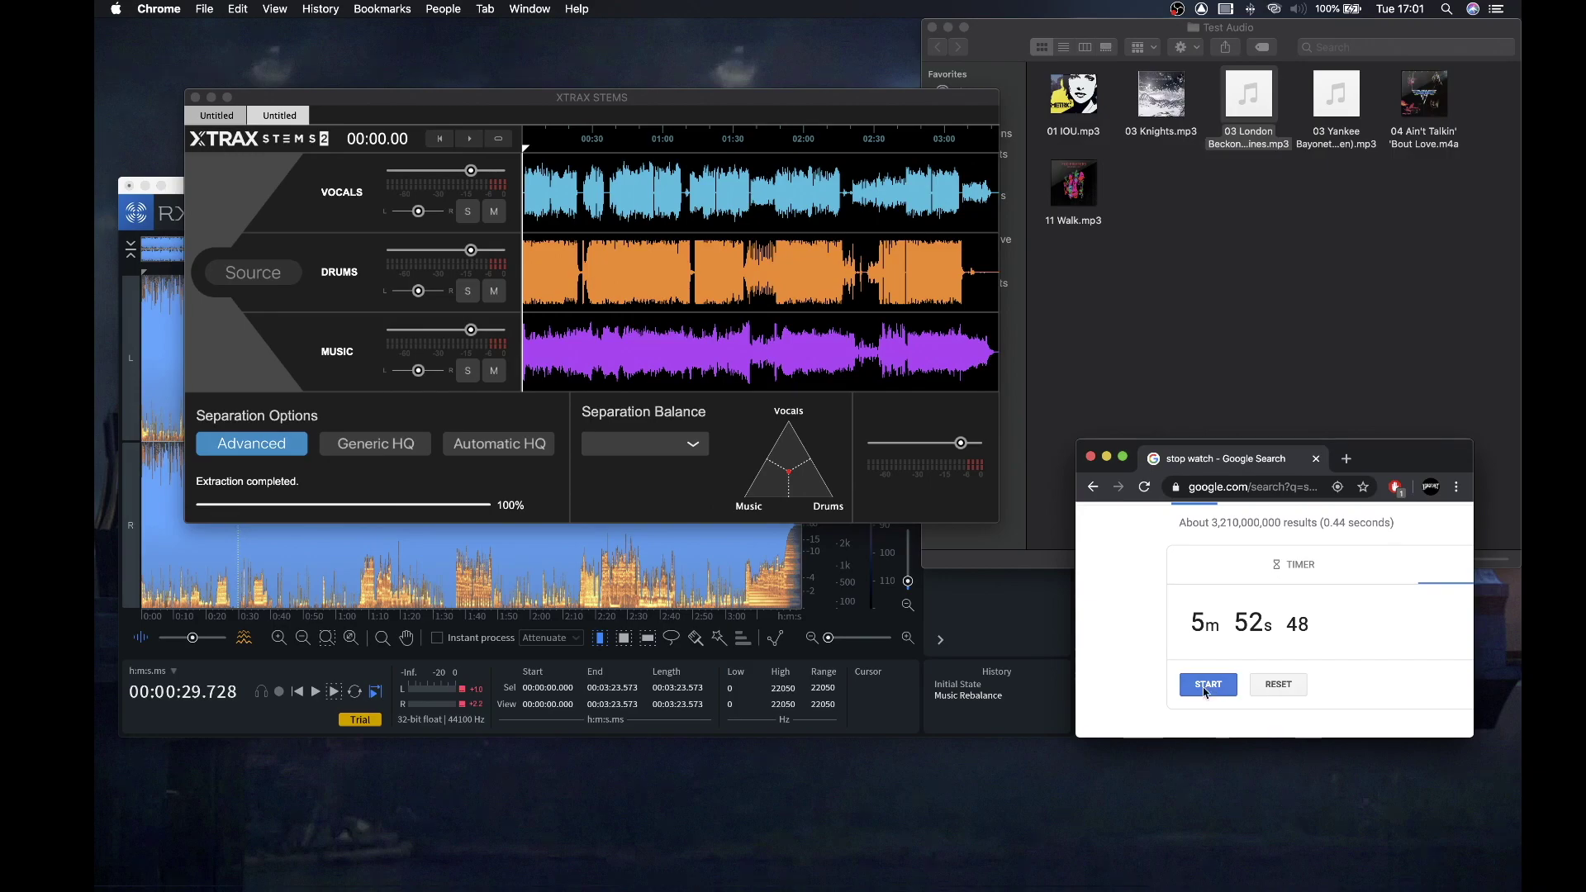
Mute the Drums stem in XTRAX STEMS and play the vocals and music from the start to about 0:29
click(494, 296)
click(493, 296)
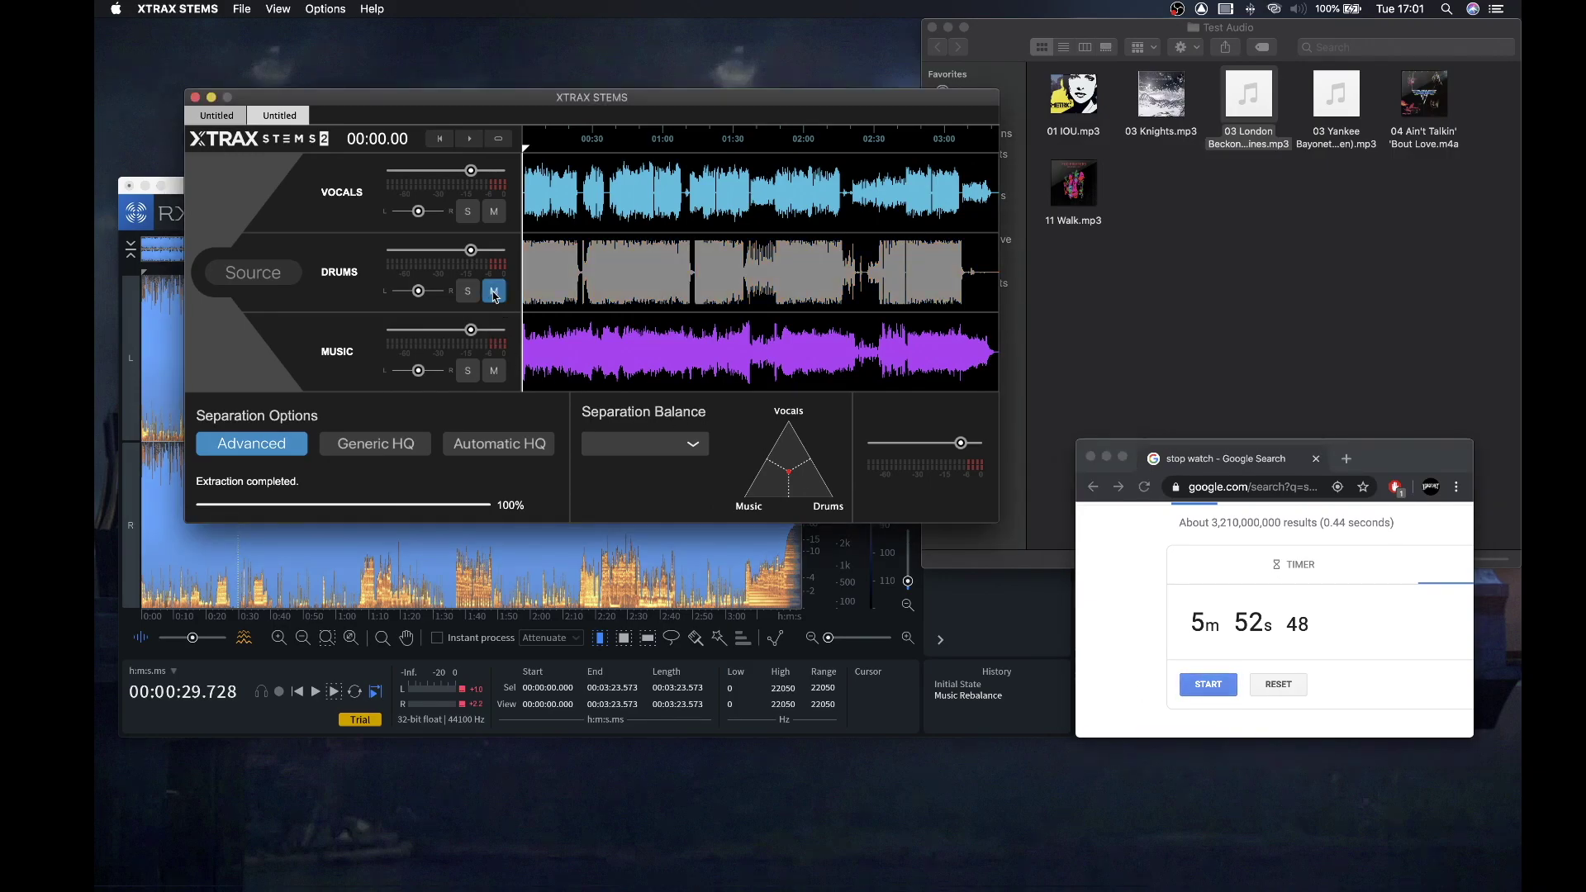
key(space)
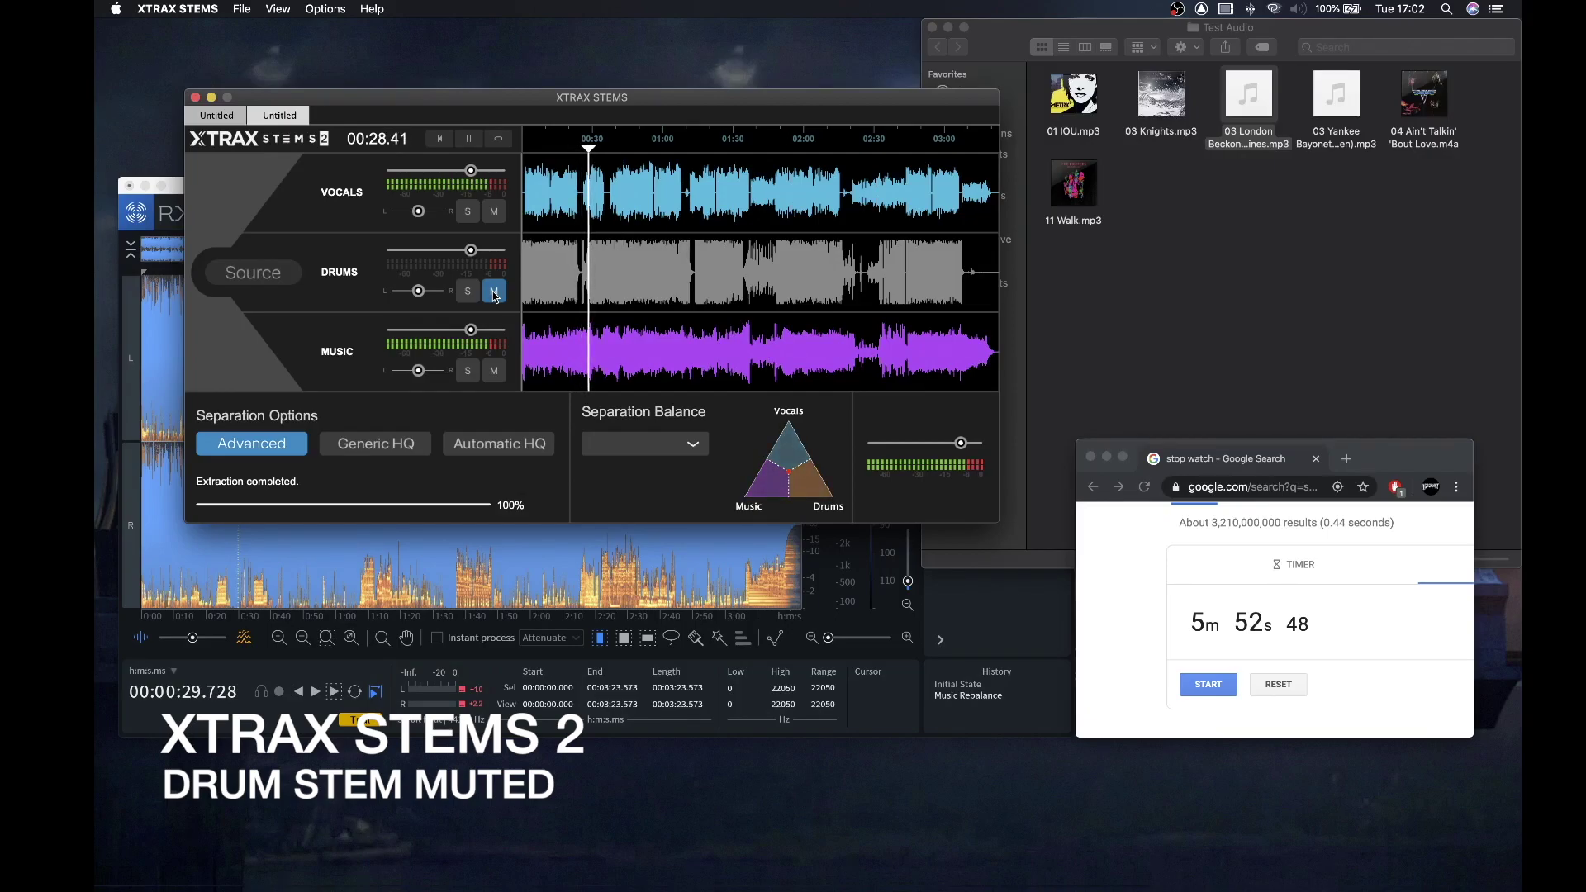
key(space)
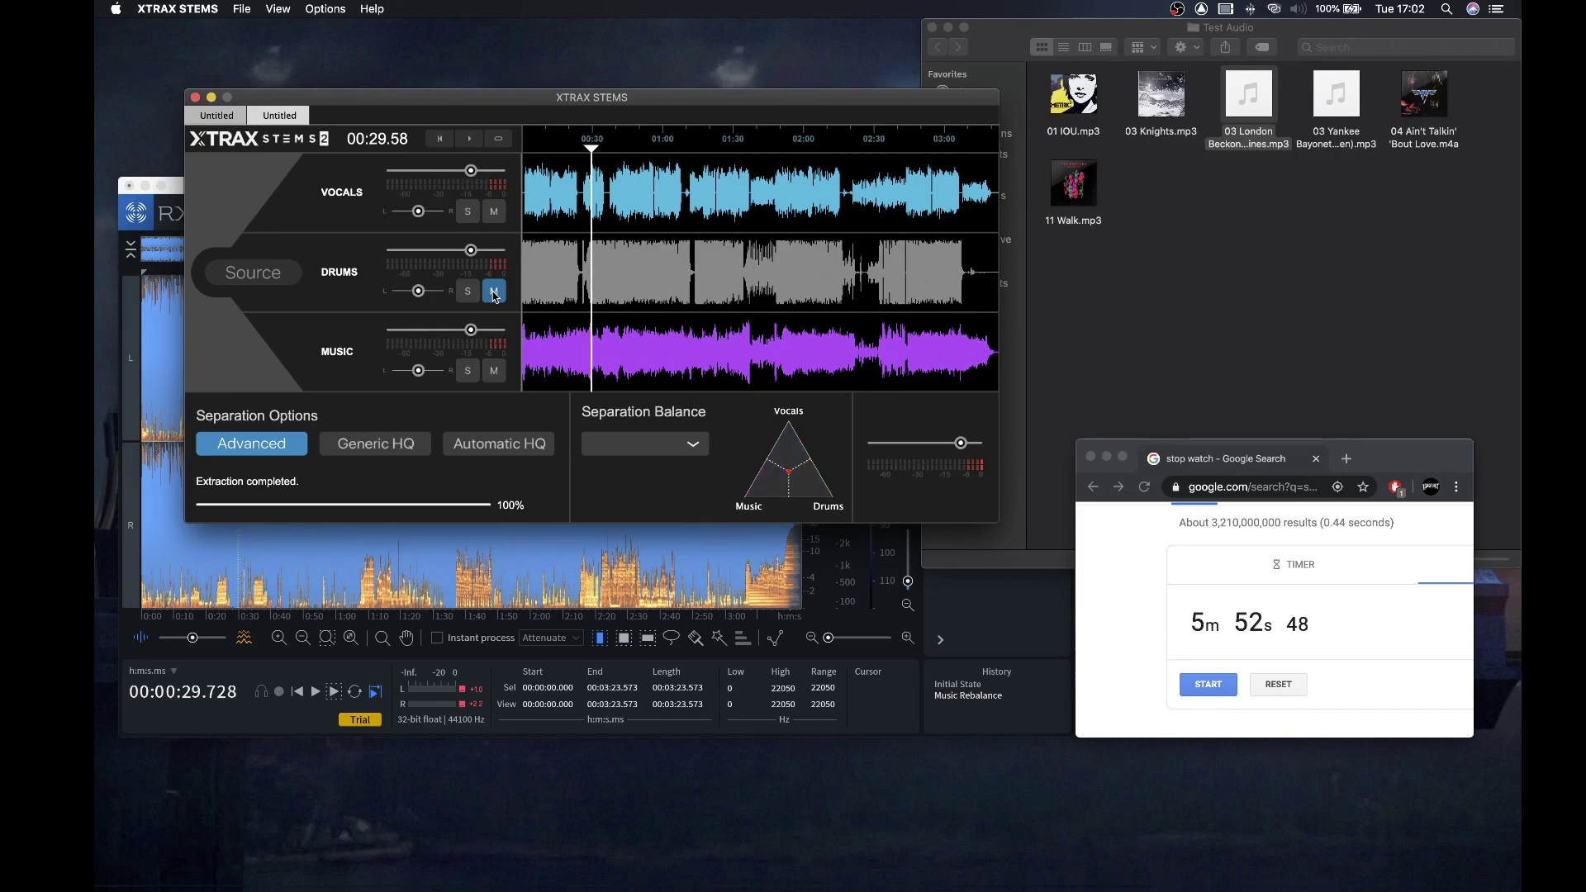
Compare the passage from about 0:29 to 0:41 in XTRAX STEMS with the percussion-removed track in iZotope RX 7
key(space)
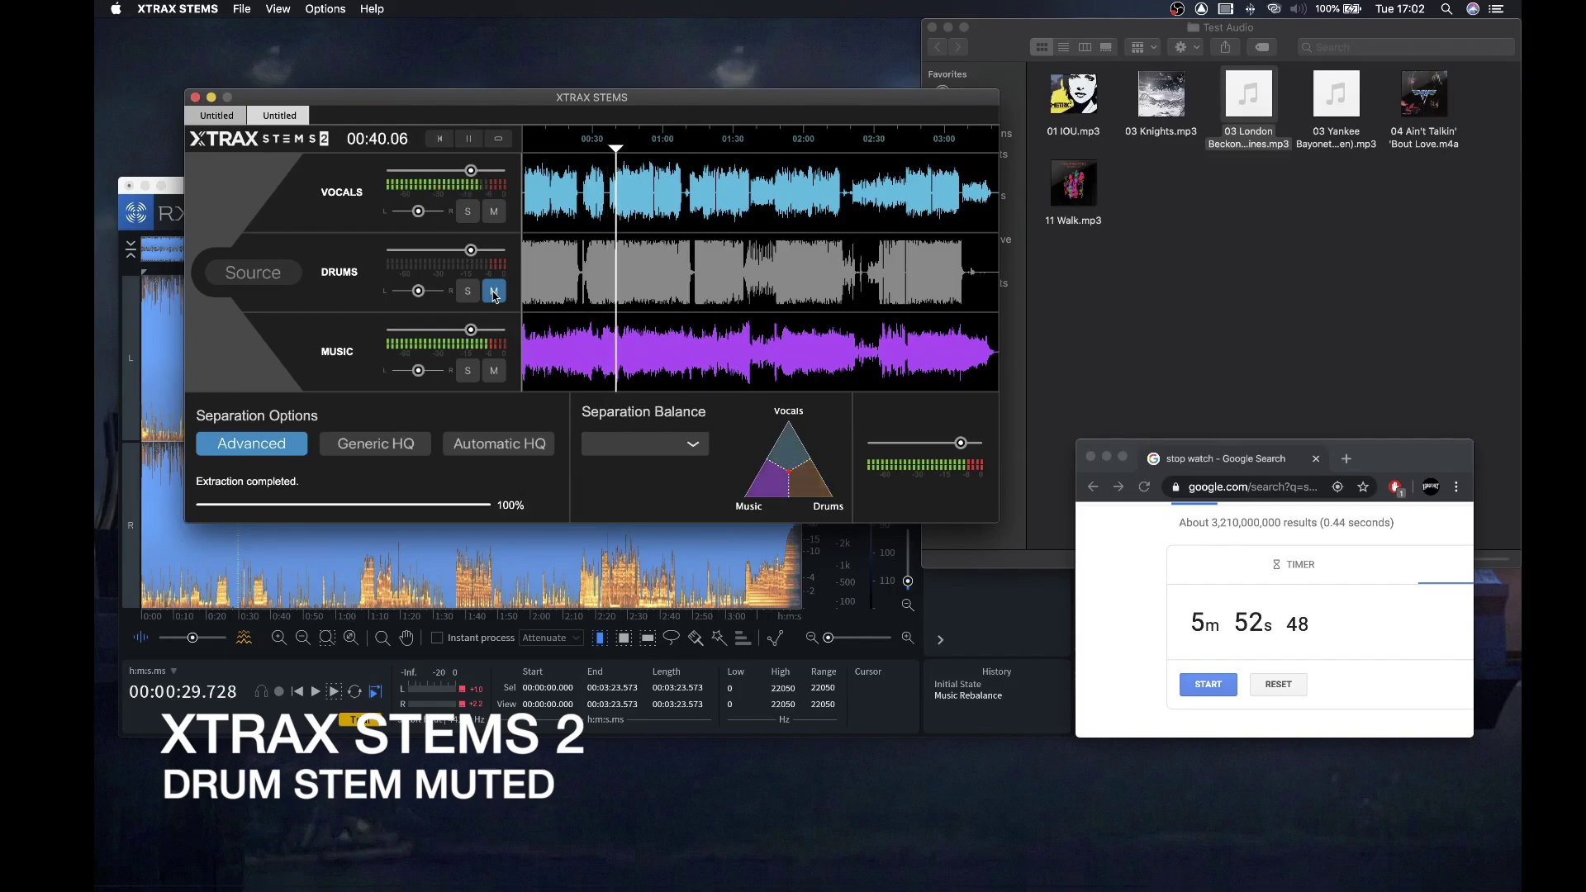
click(153, 186)
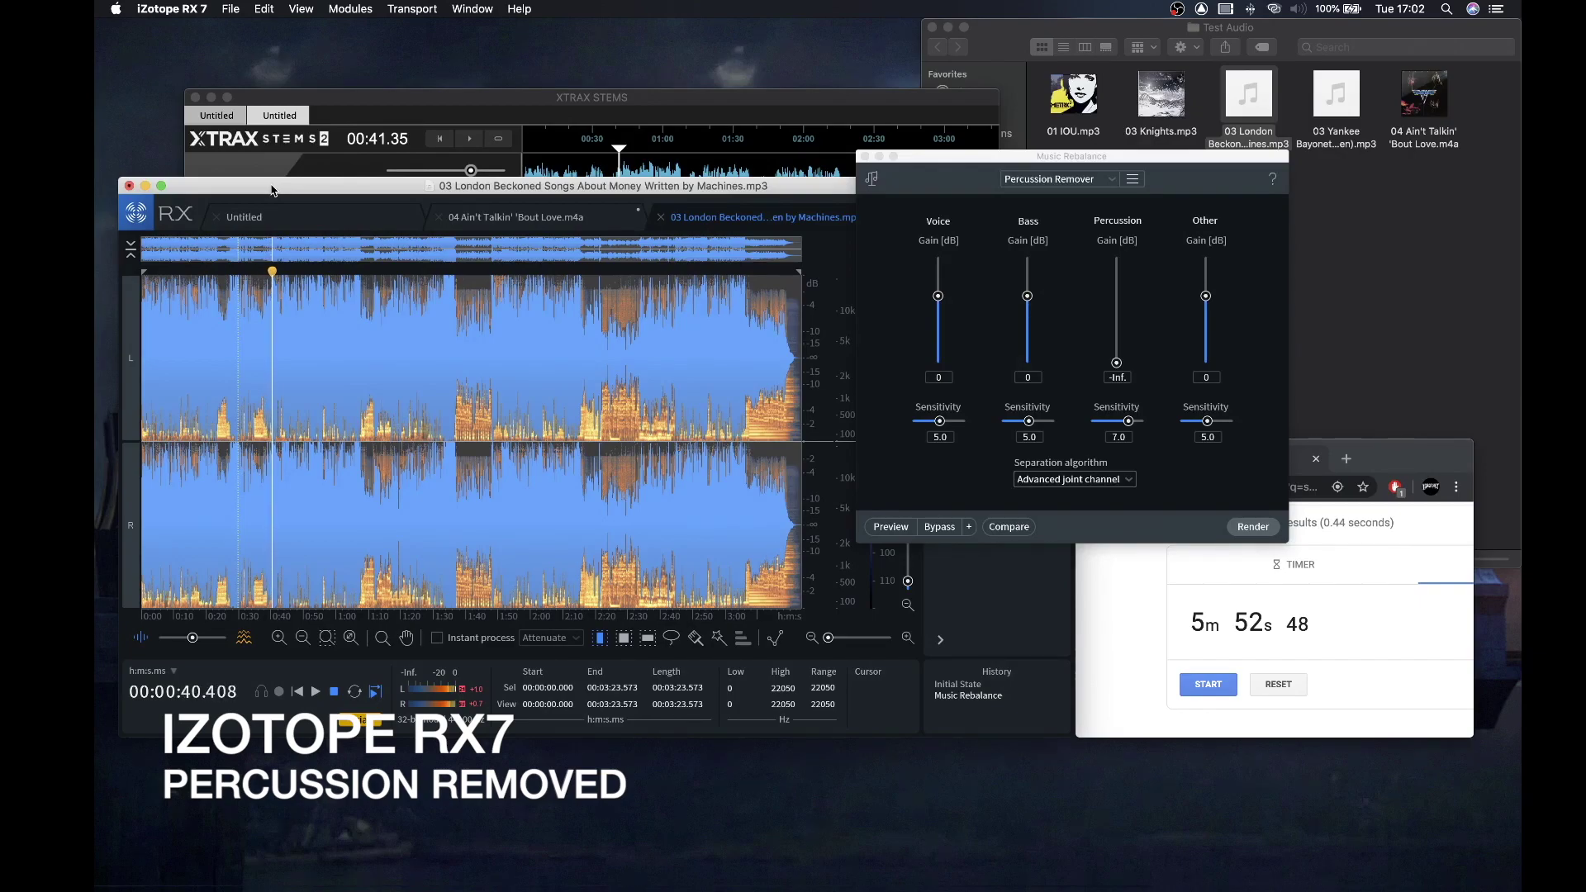
Return to XTRAX STEMS, unmute the Drums stem and mute the Vocals stem
click(397, 101)
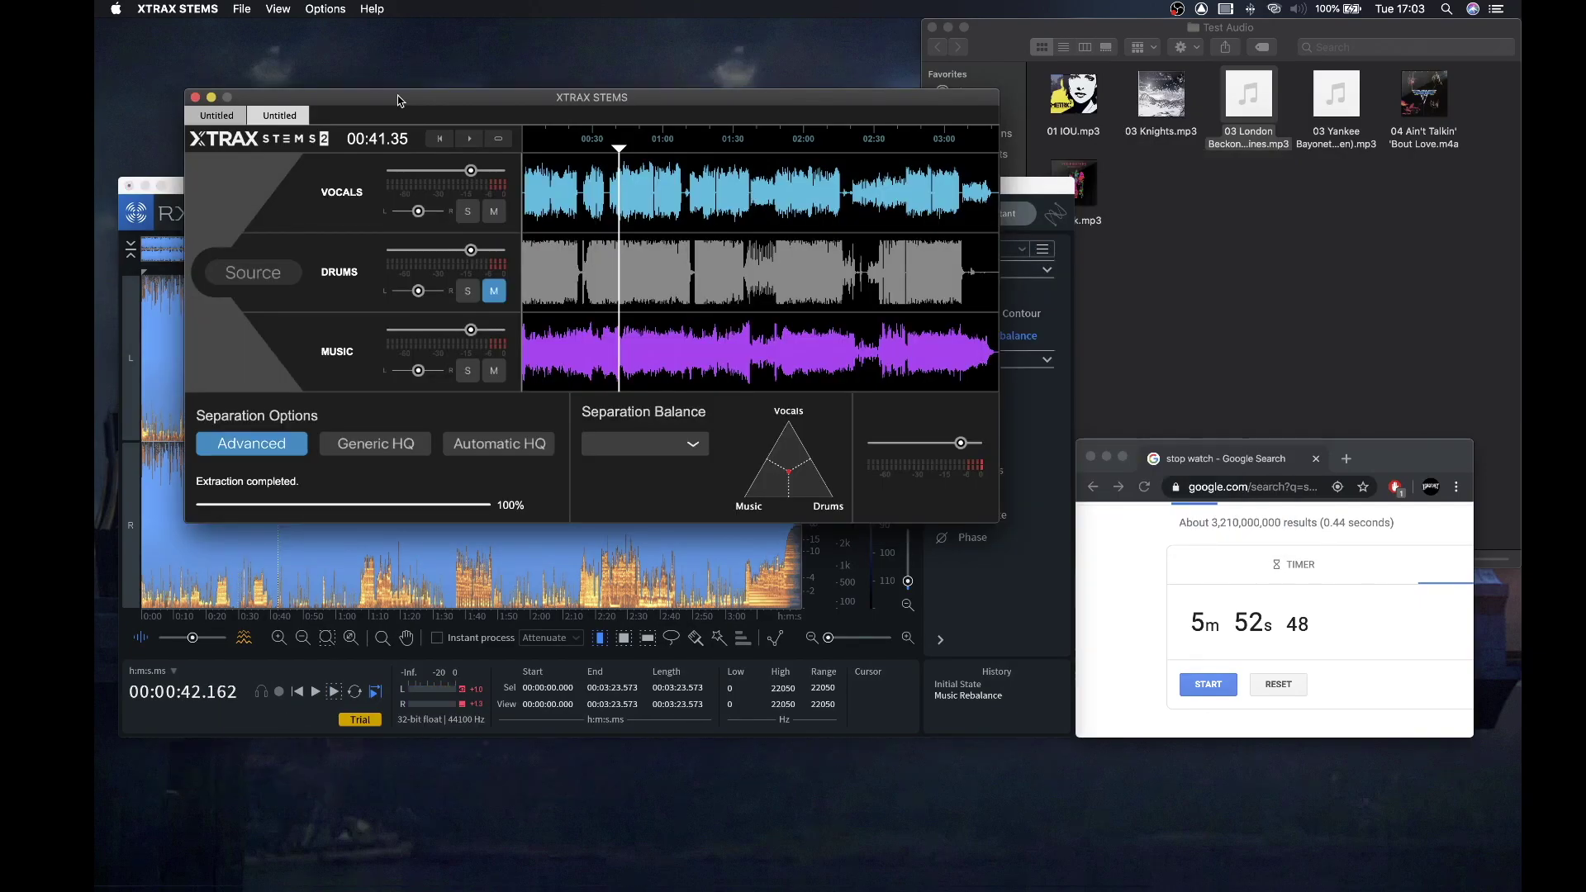
click(493, 292)
click(494, 212)
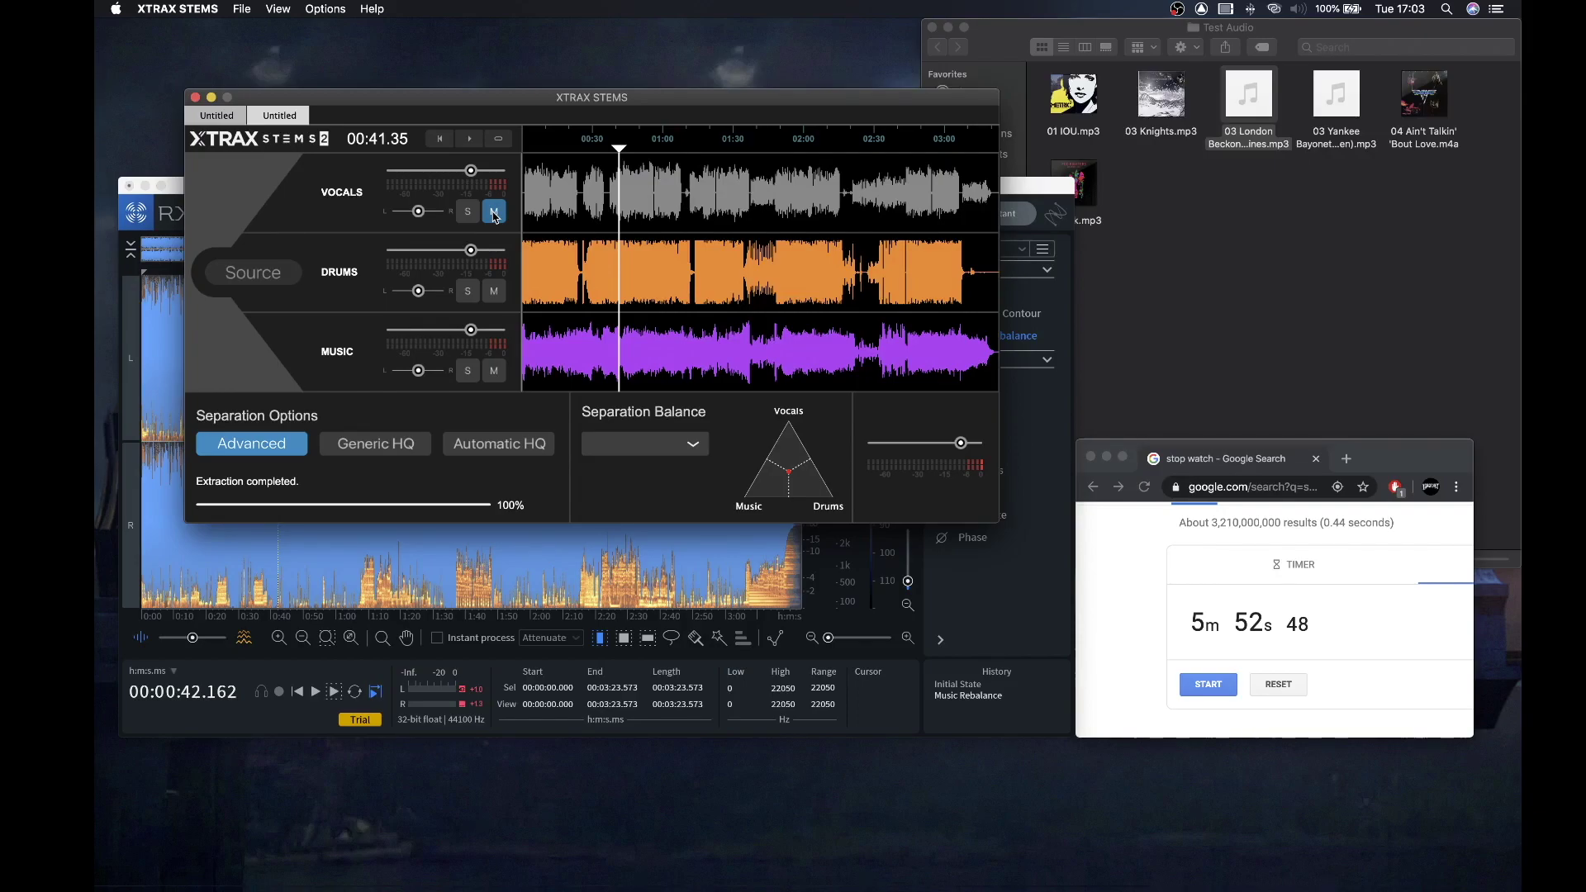
Switch to iZotope RX 7 and undo the percussion-removal render on the song
key(super+Tab)
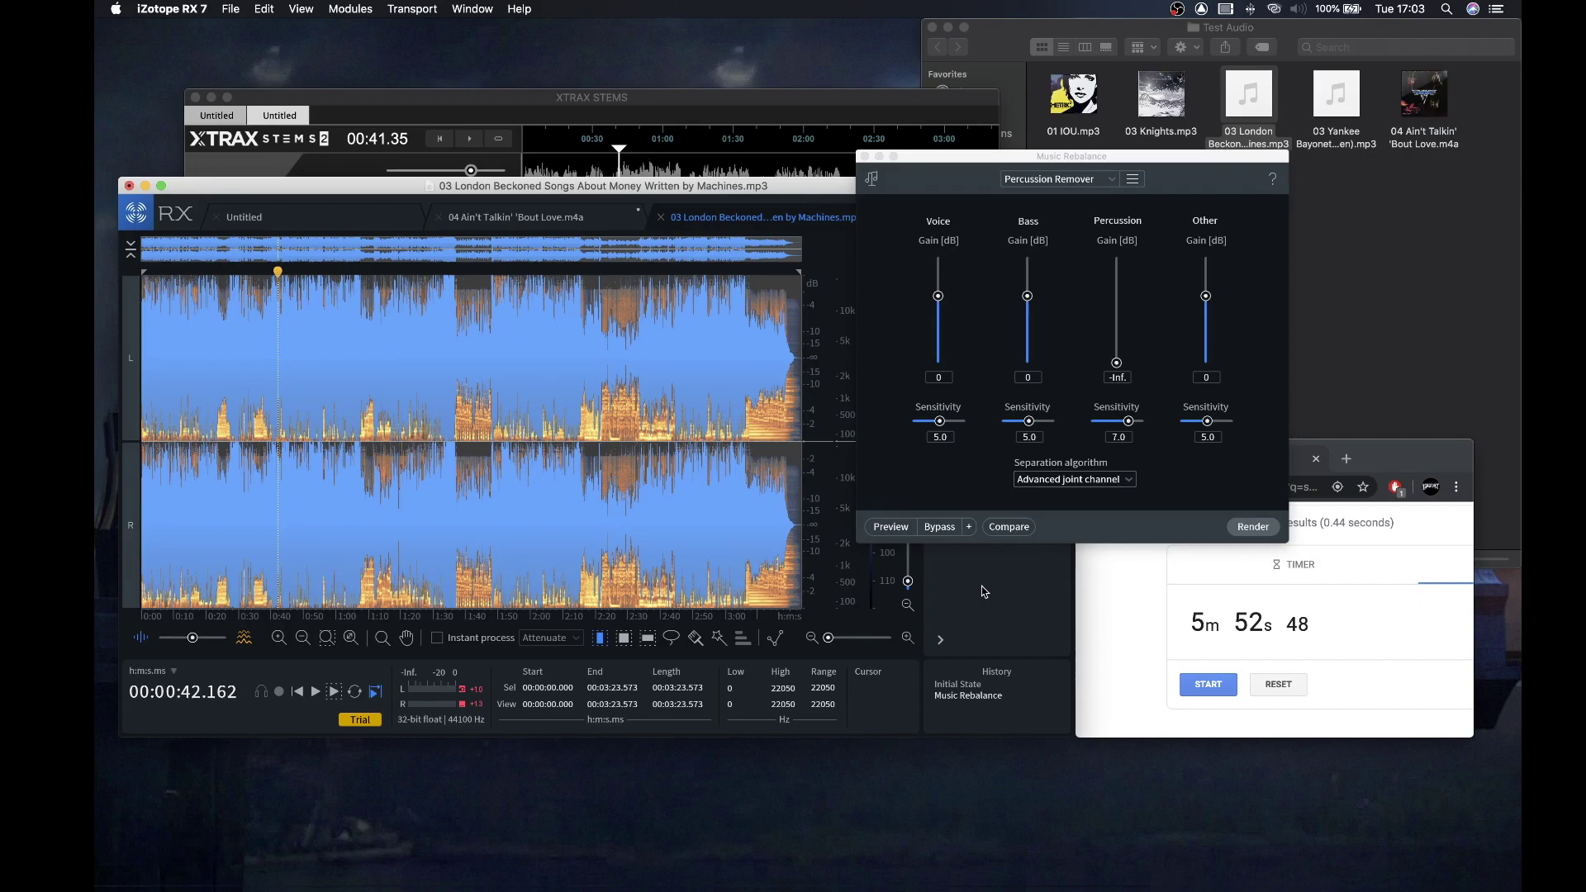
key(super+z)
double_click(1117, 436)
key(BackSpace)
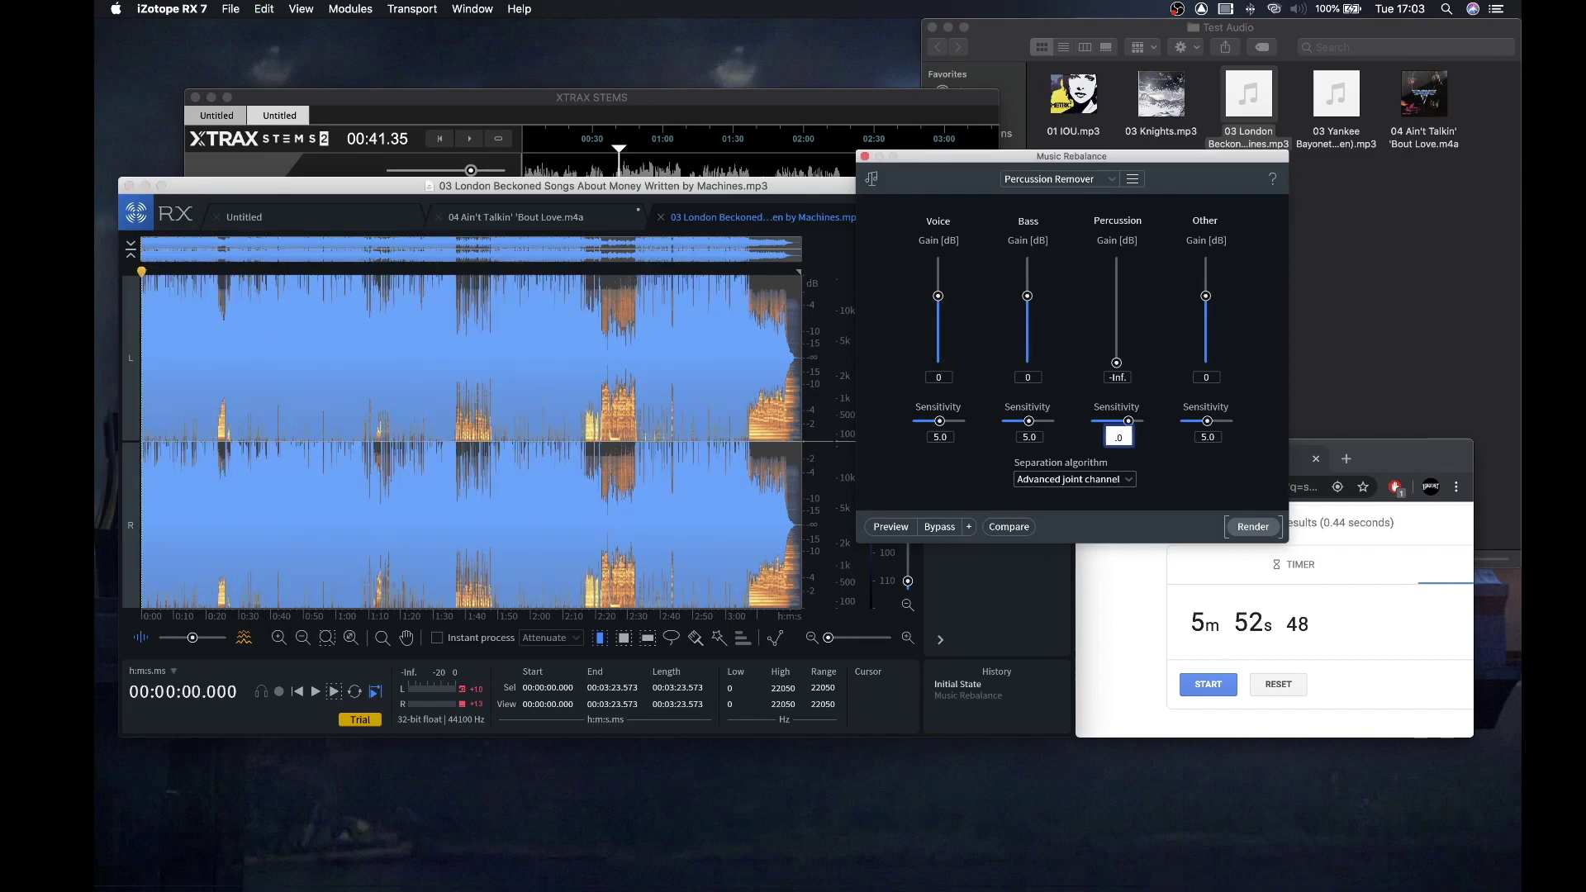
Render Music Rebalance with the aggressive Voice Remover preset and stop the stopwatch once rendering finishes
click(1076, 179)
scroll(1107, 264, down, 2)
click(1120, 268)
click(1252, 526)
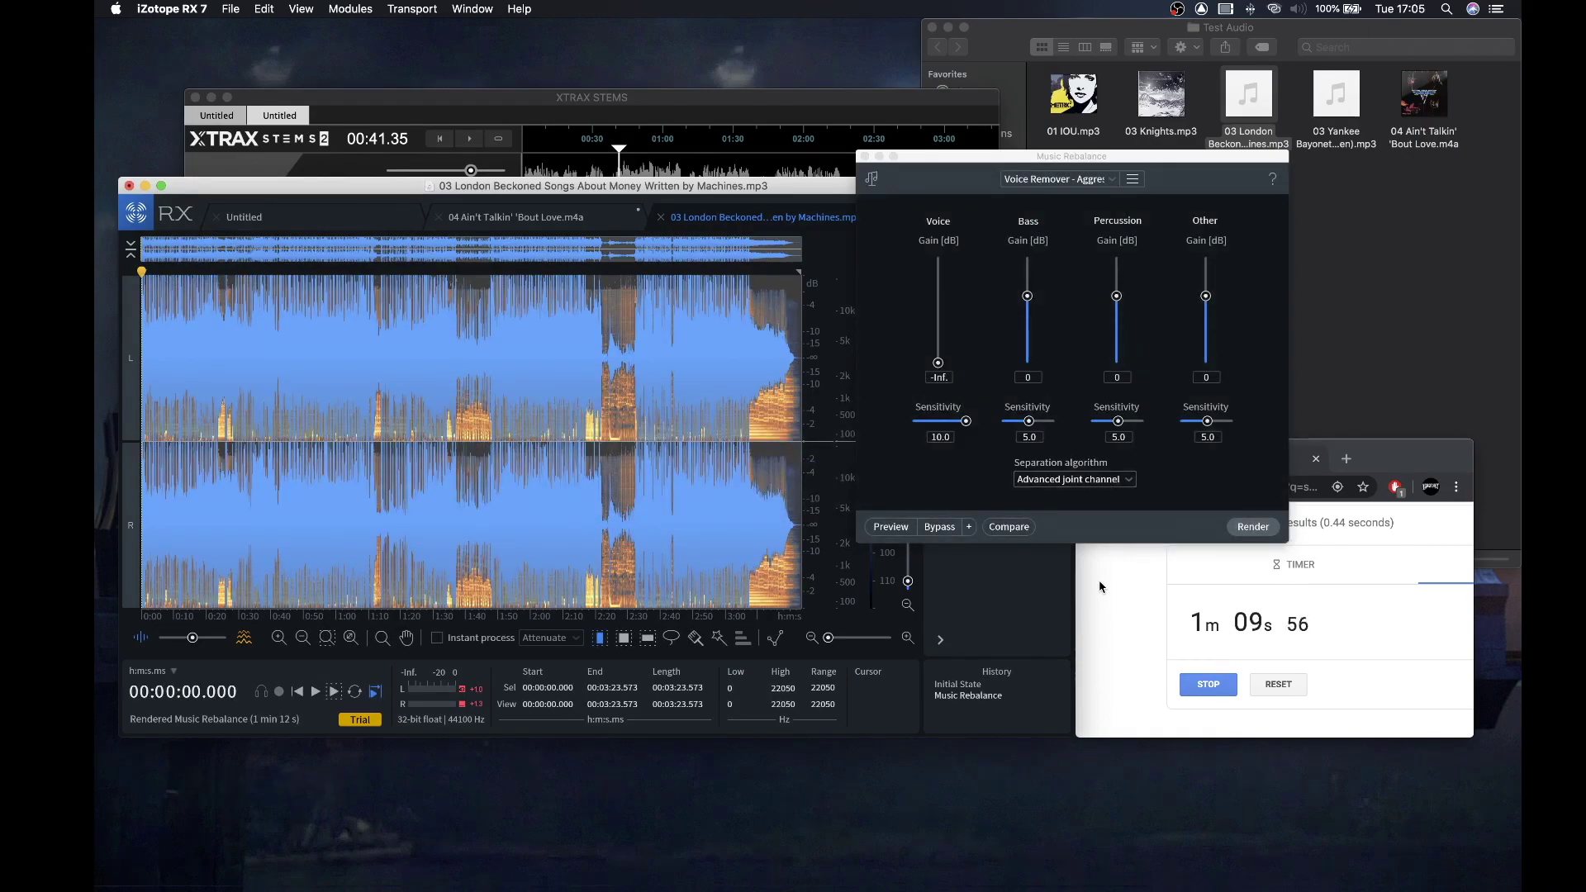
click(1222, 698)
click(1221, 698)
Move the Music Rebalance window off the waveform and place the RX 7 playhead at about 0:41.6
click(900, 195)
drag(983, 156, 1057, 176)
click(276, 382)
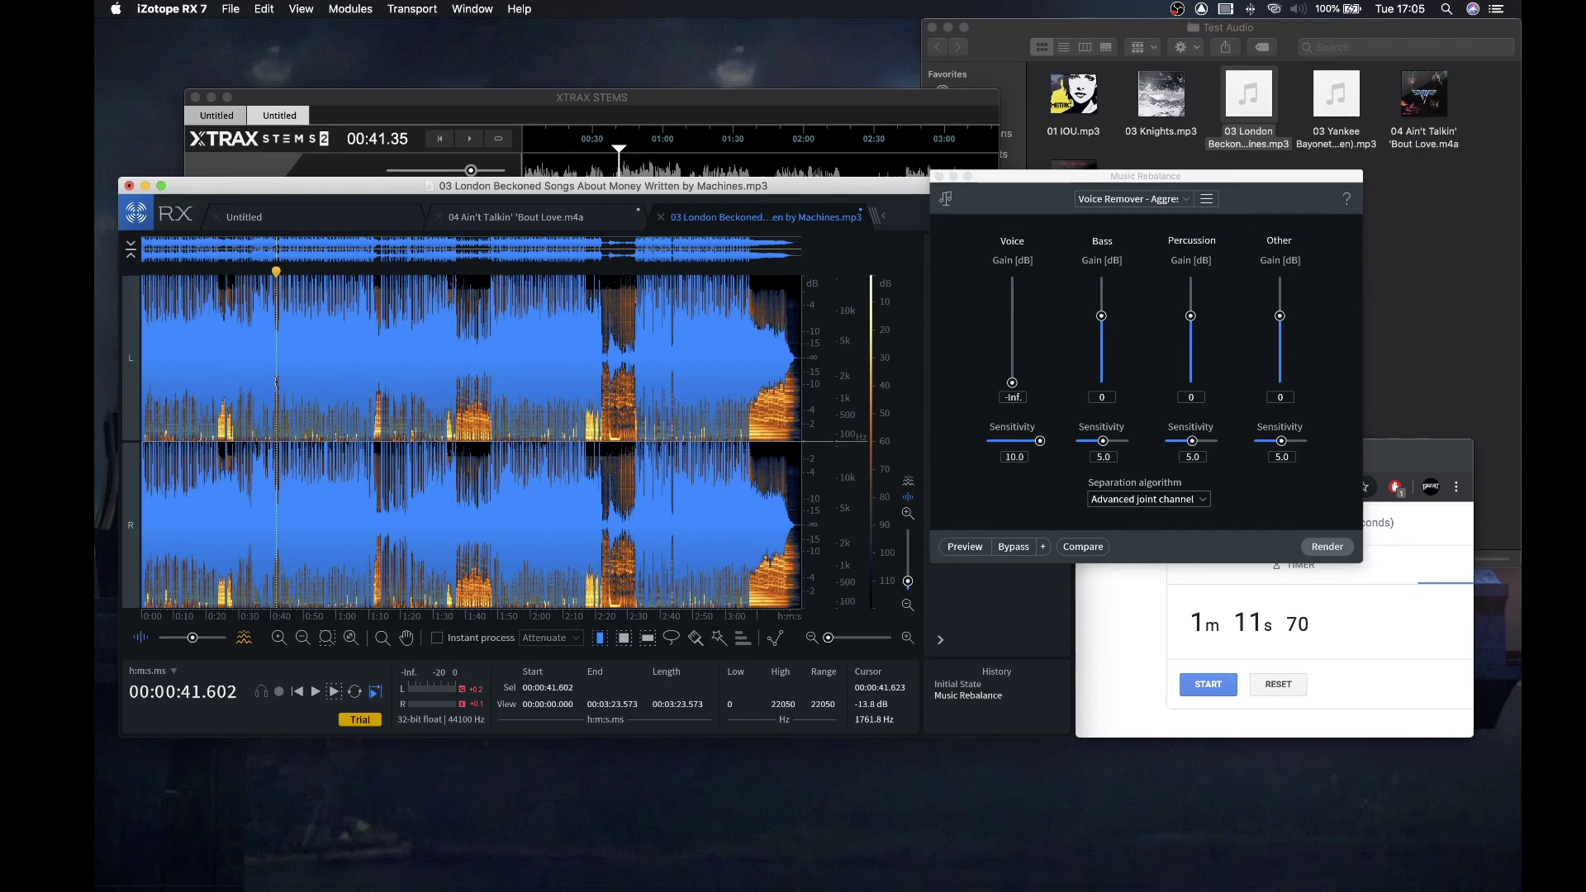
Switch to XTRAX STEMS and play the vocal-muted stems from about 0:41 to 0:53
click(471, 111)
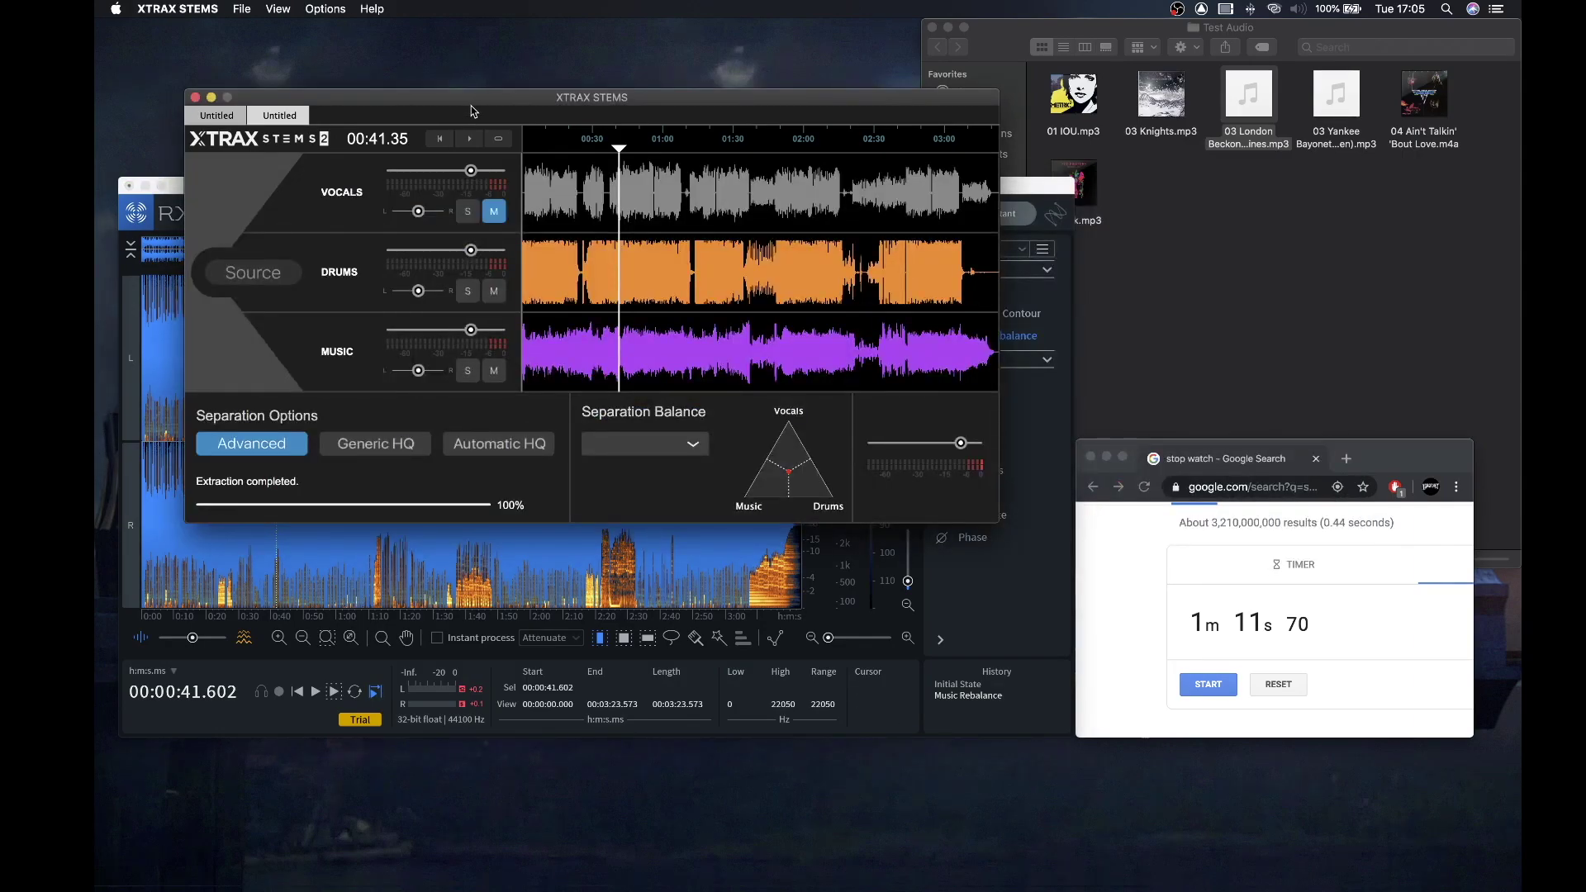
key(space)
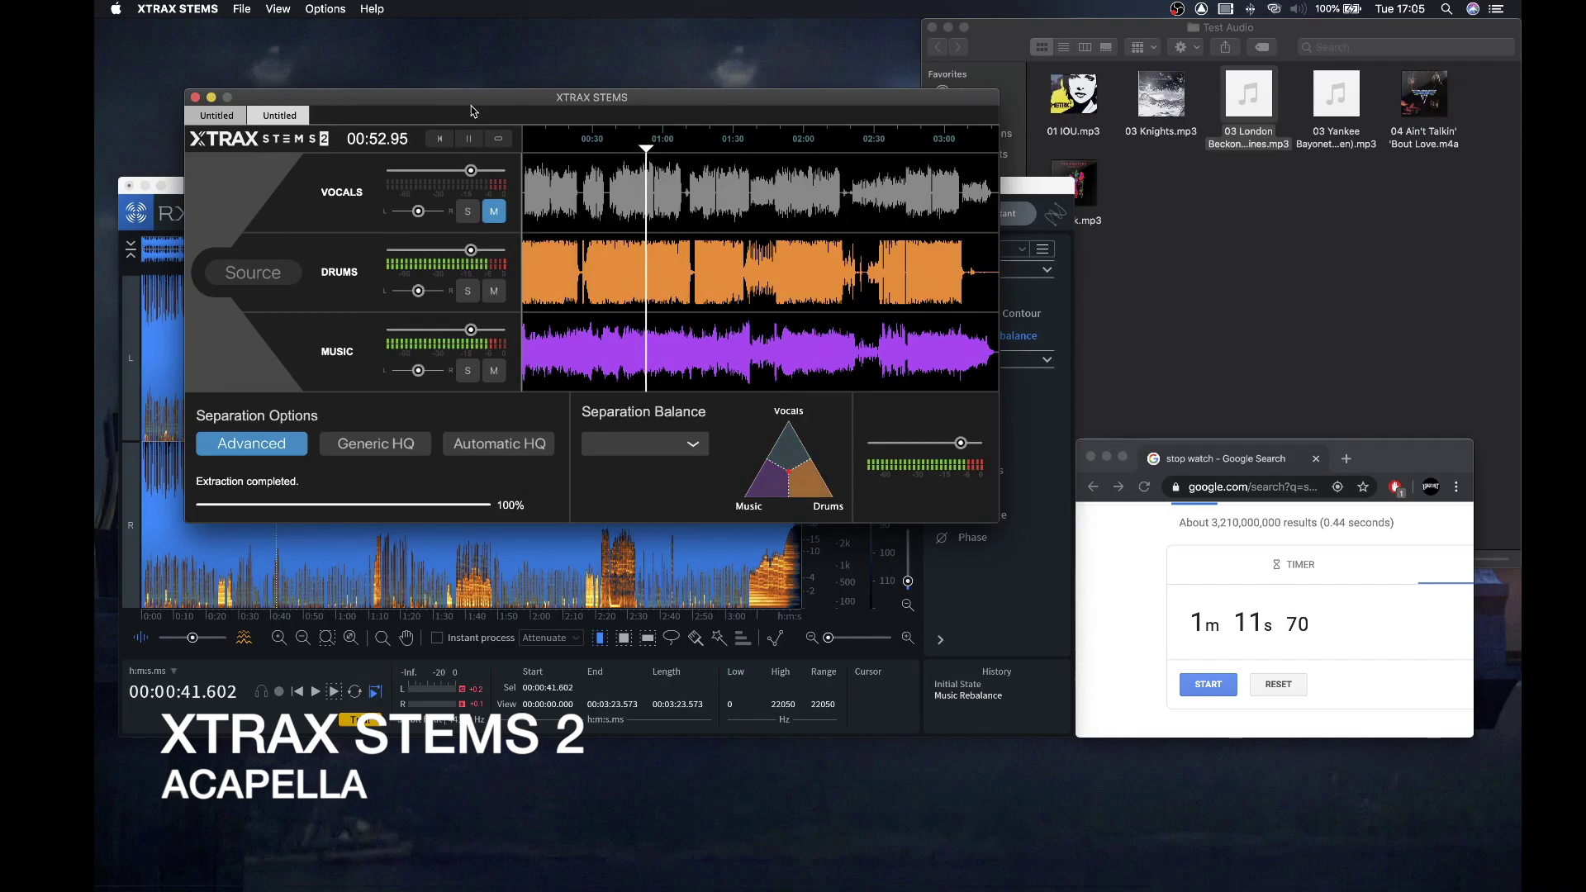
click(468, 138)
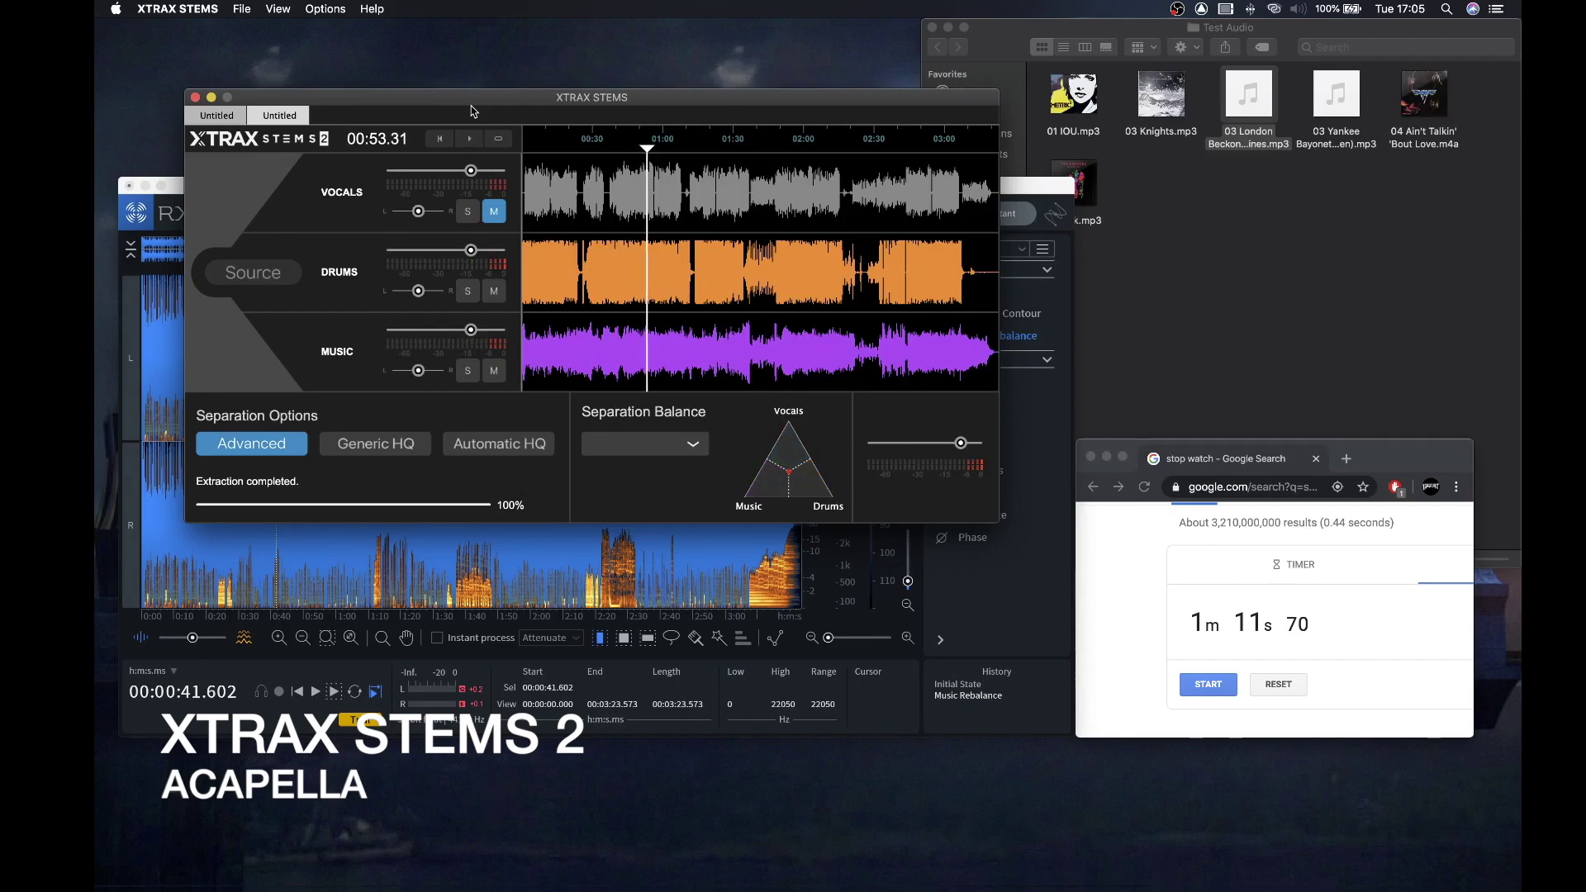
Switch to iZotope RX 7 and play the voice-removed track from about 0:41 to 0:53 for comparison
click(180, 188)
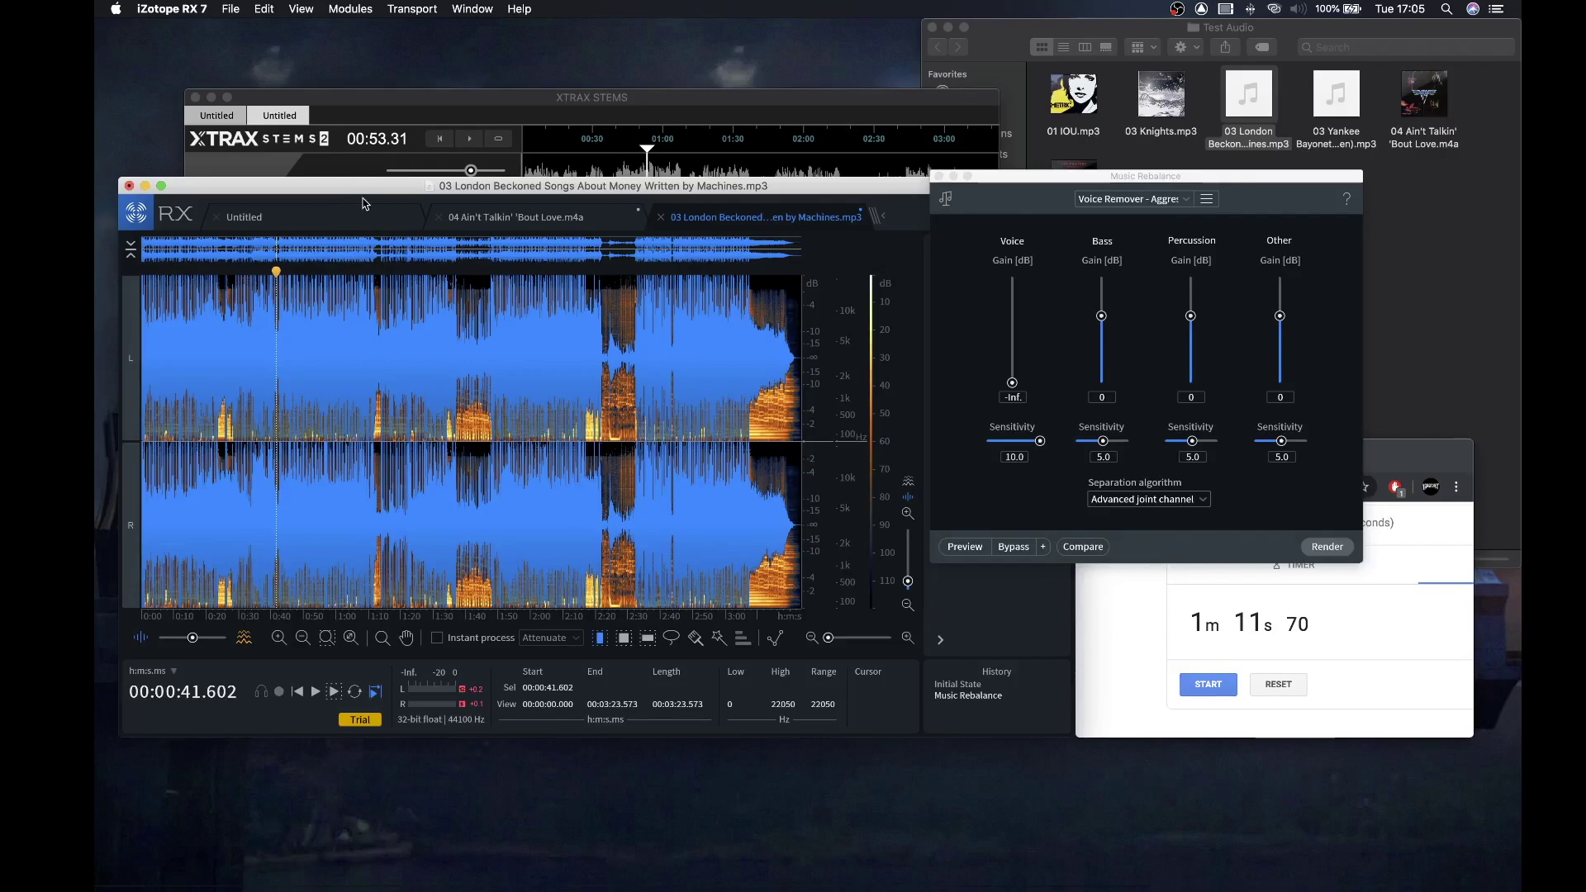
key(space)
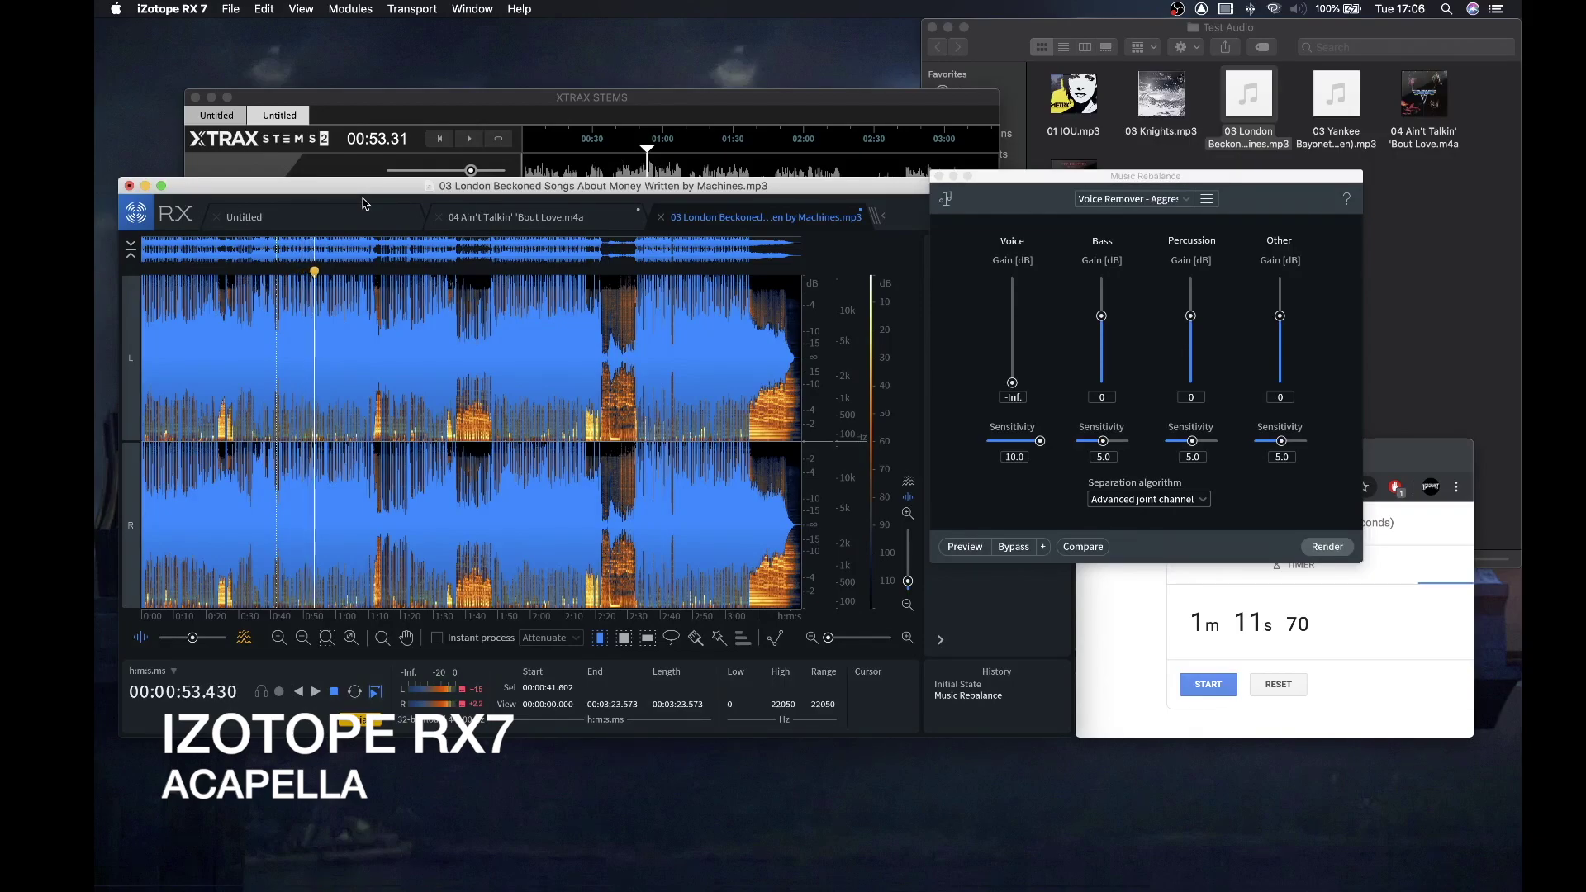
key(space)
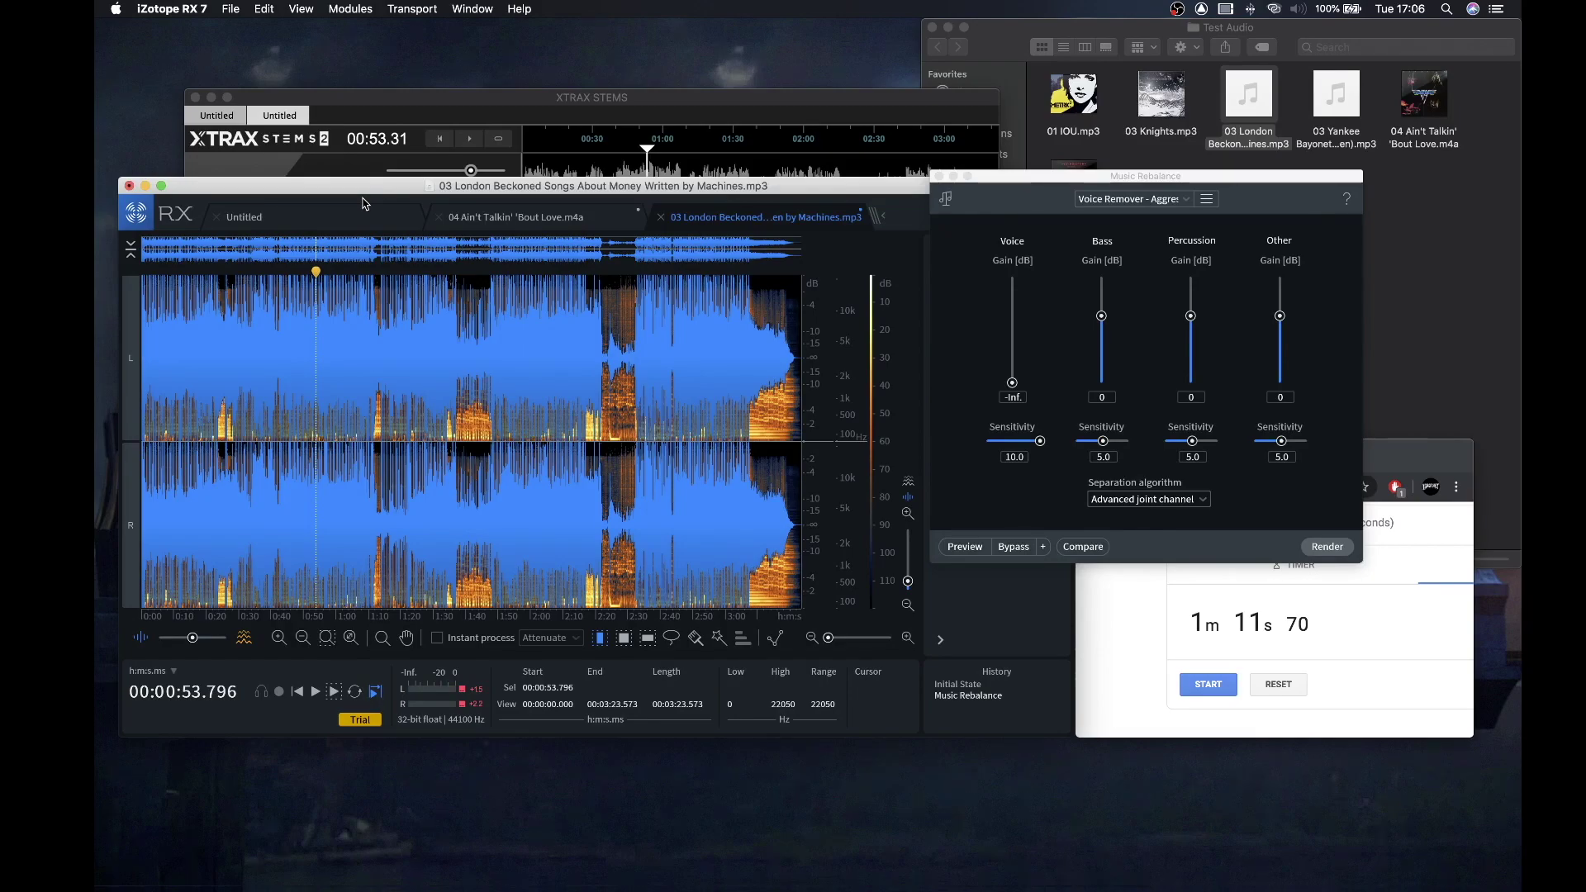
Switch to XTRAX STEMS, unmute the Vocals stem and play all stems together from about 0:53
key(super+Tab)
click(492, 214)
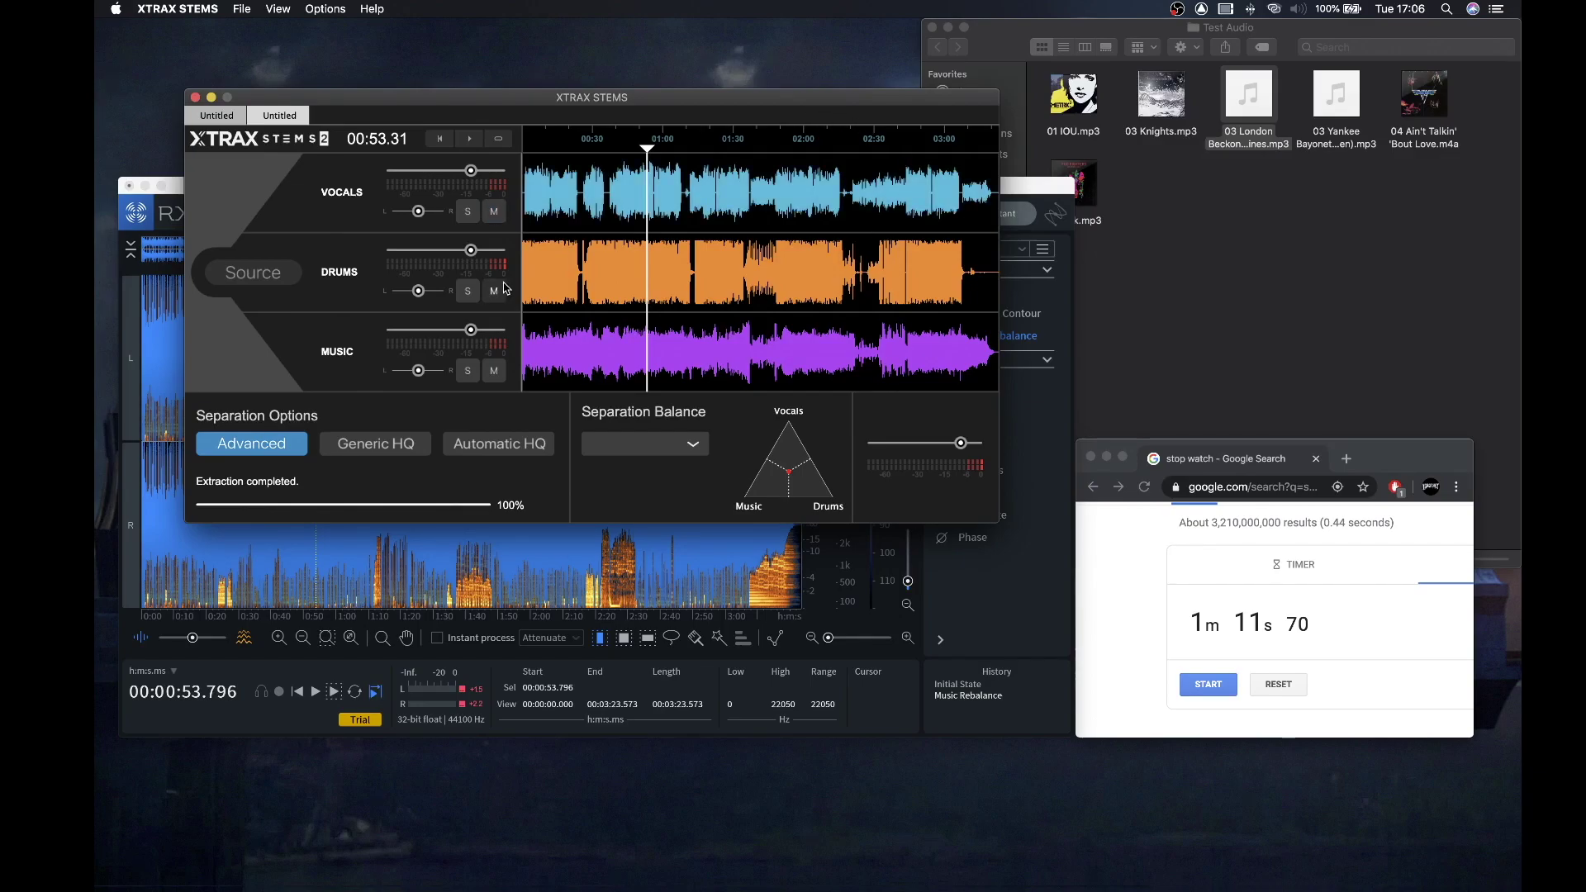
key(space)
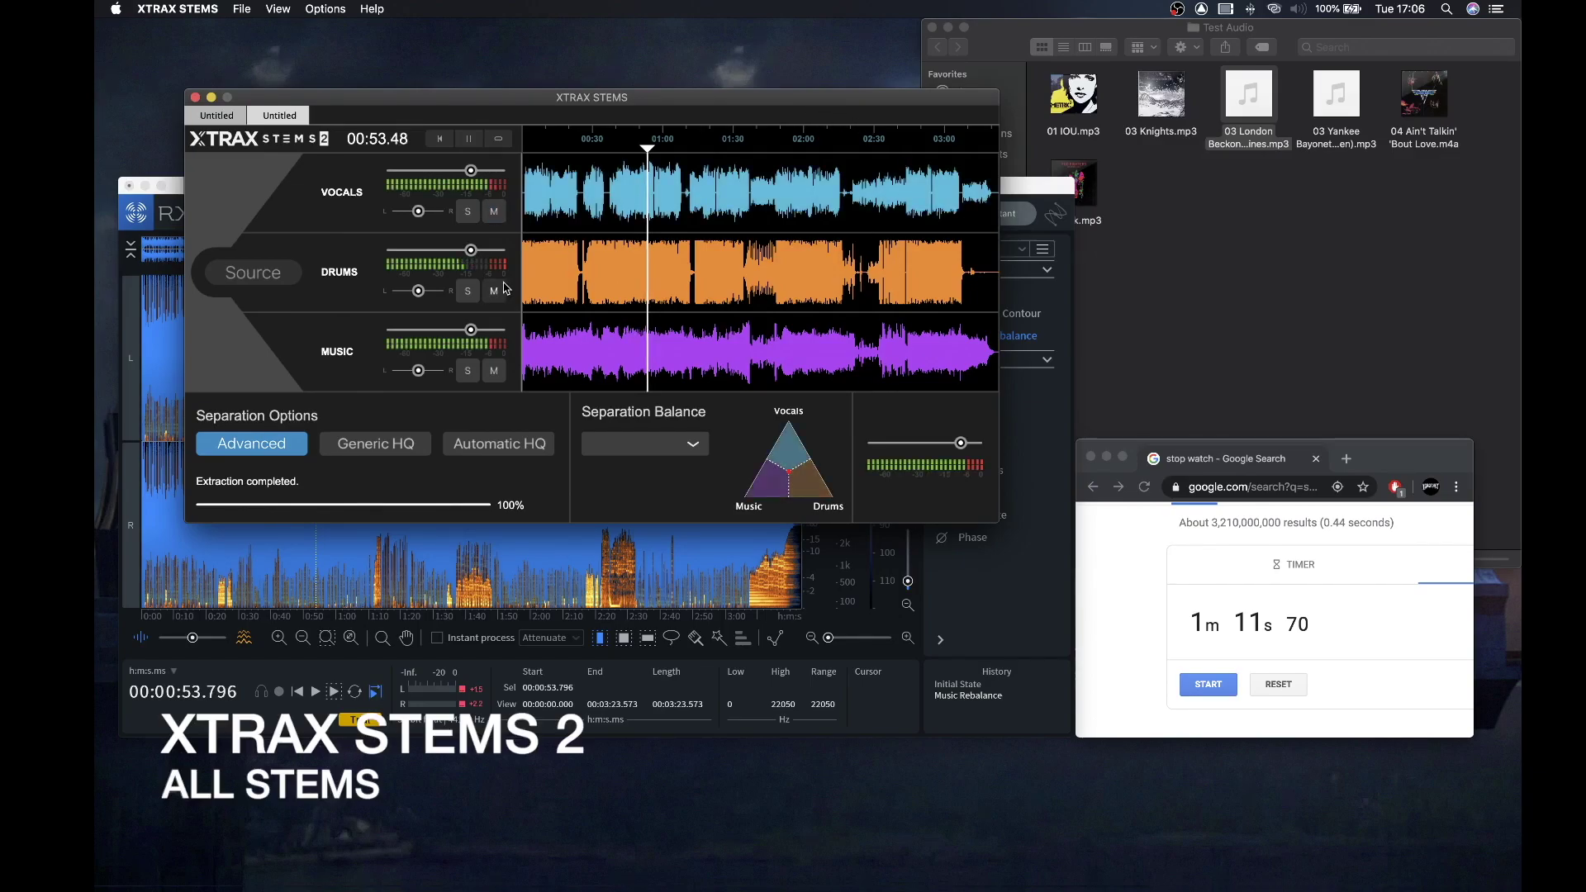
Mute and unmute the Vocals, Drums and Music stems one after another during playback to hear each combination
click(494, 213)
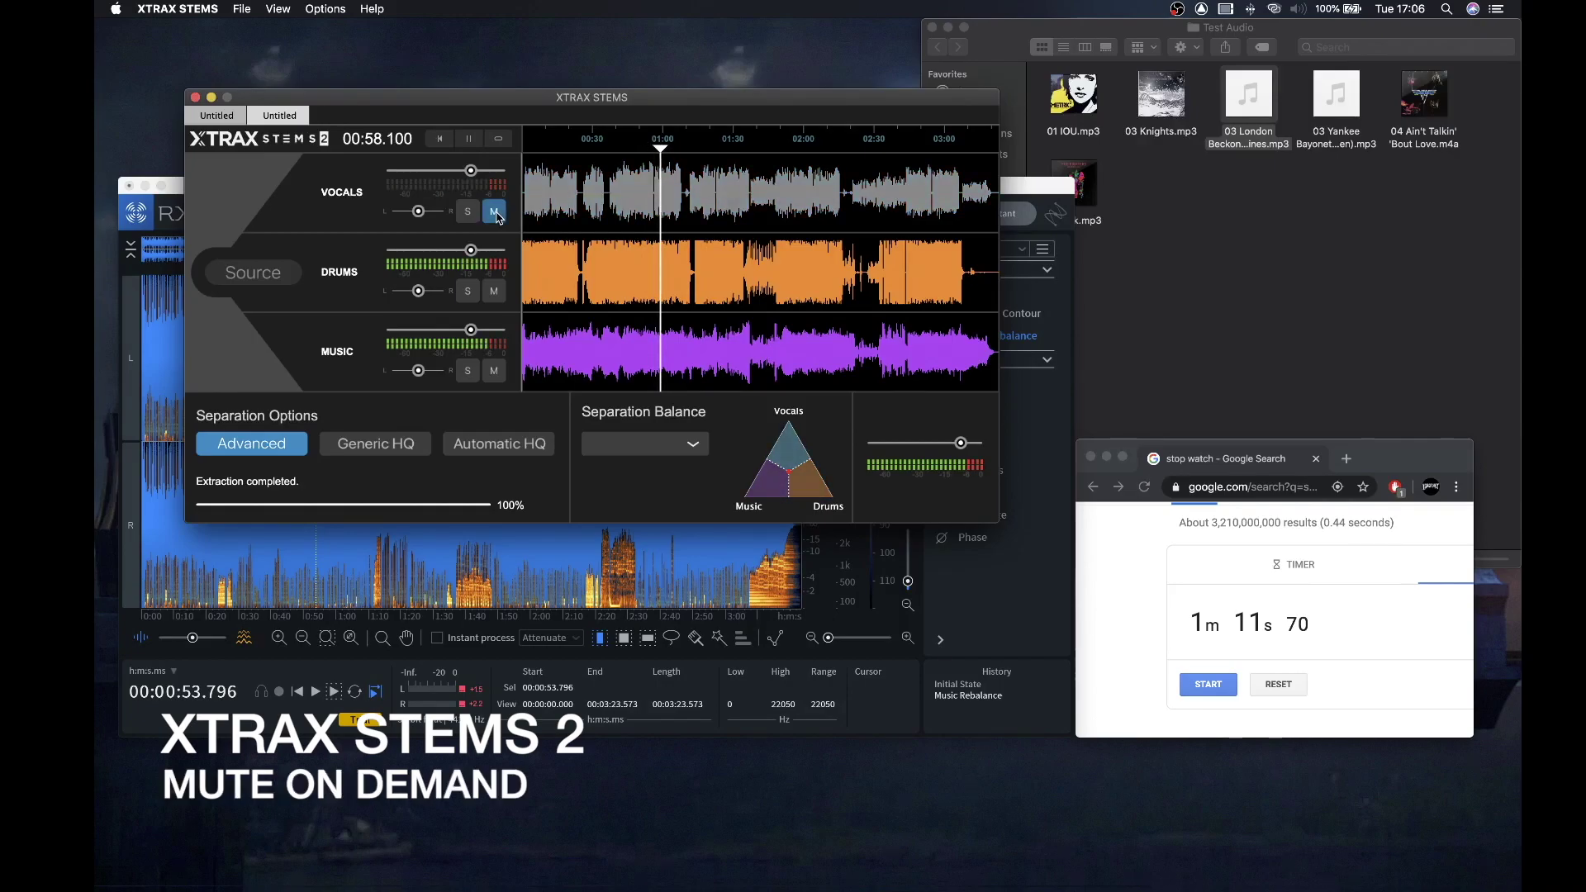
click(494, 213)
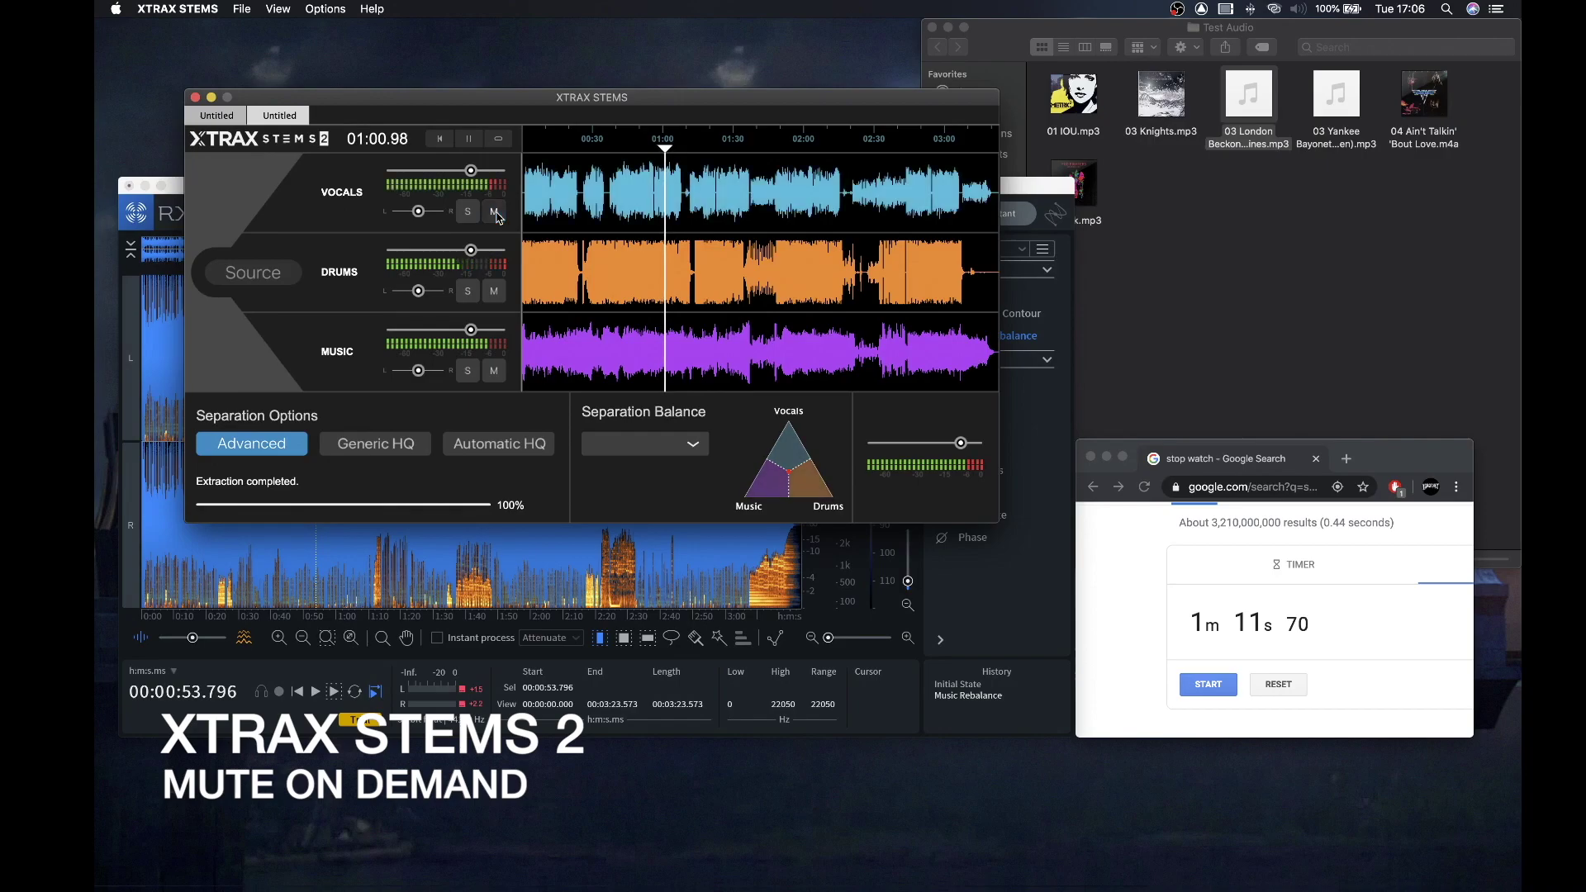
click(494, 293)
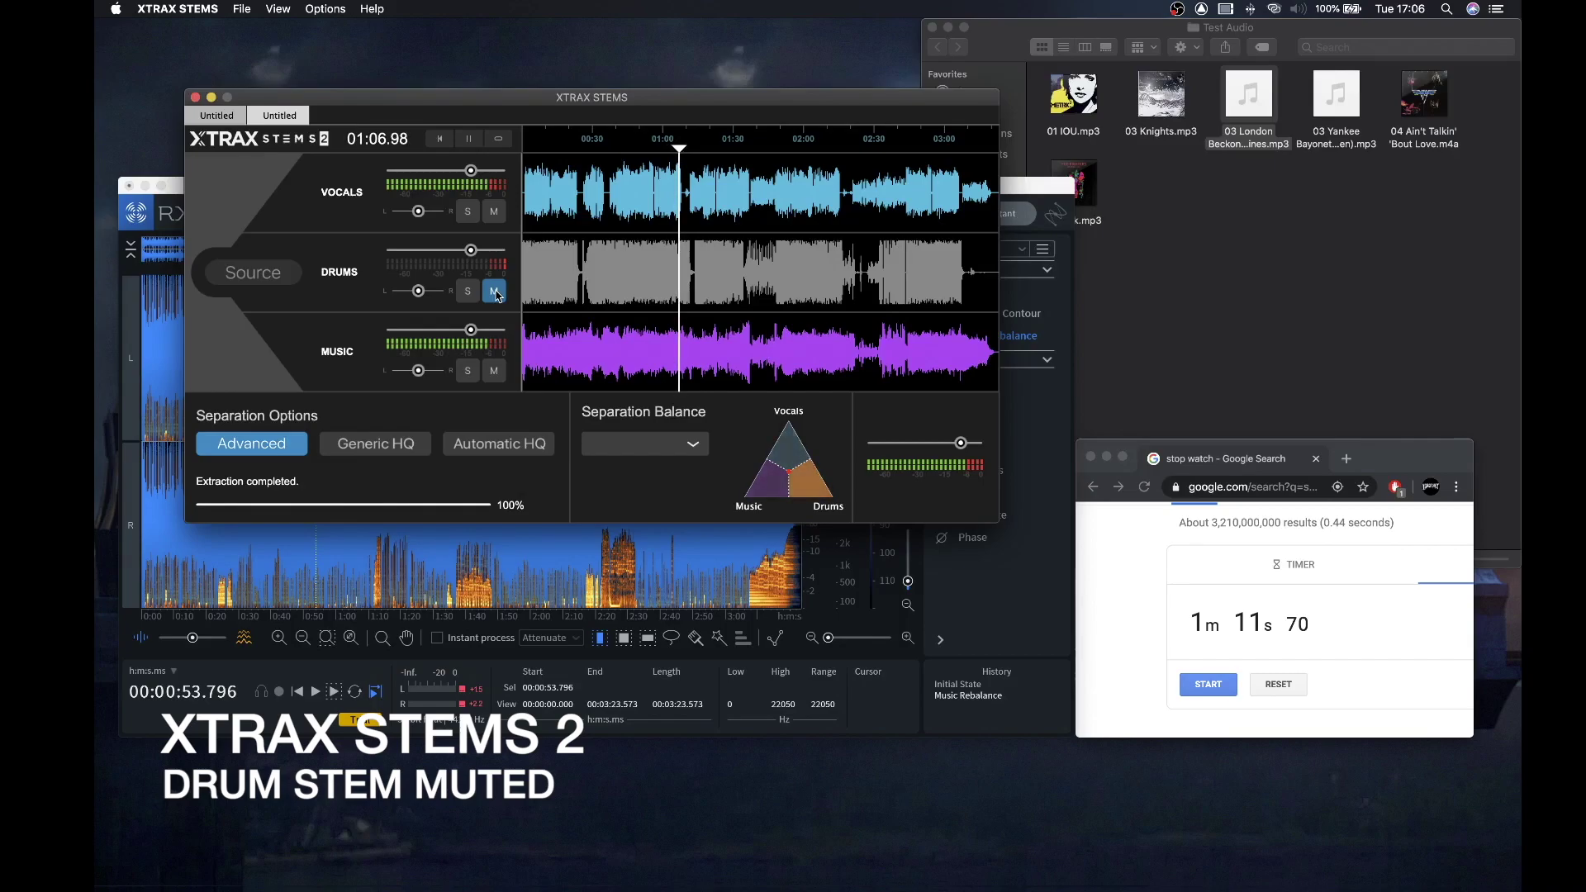
click(495, 292)
click(495, 372)
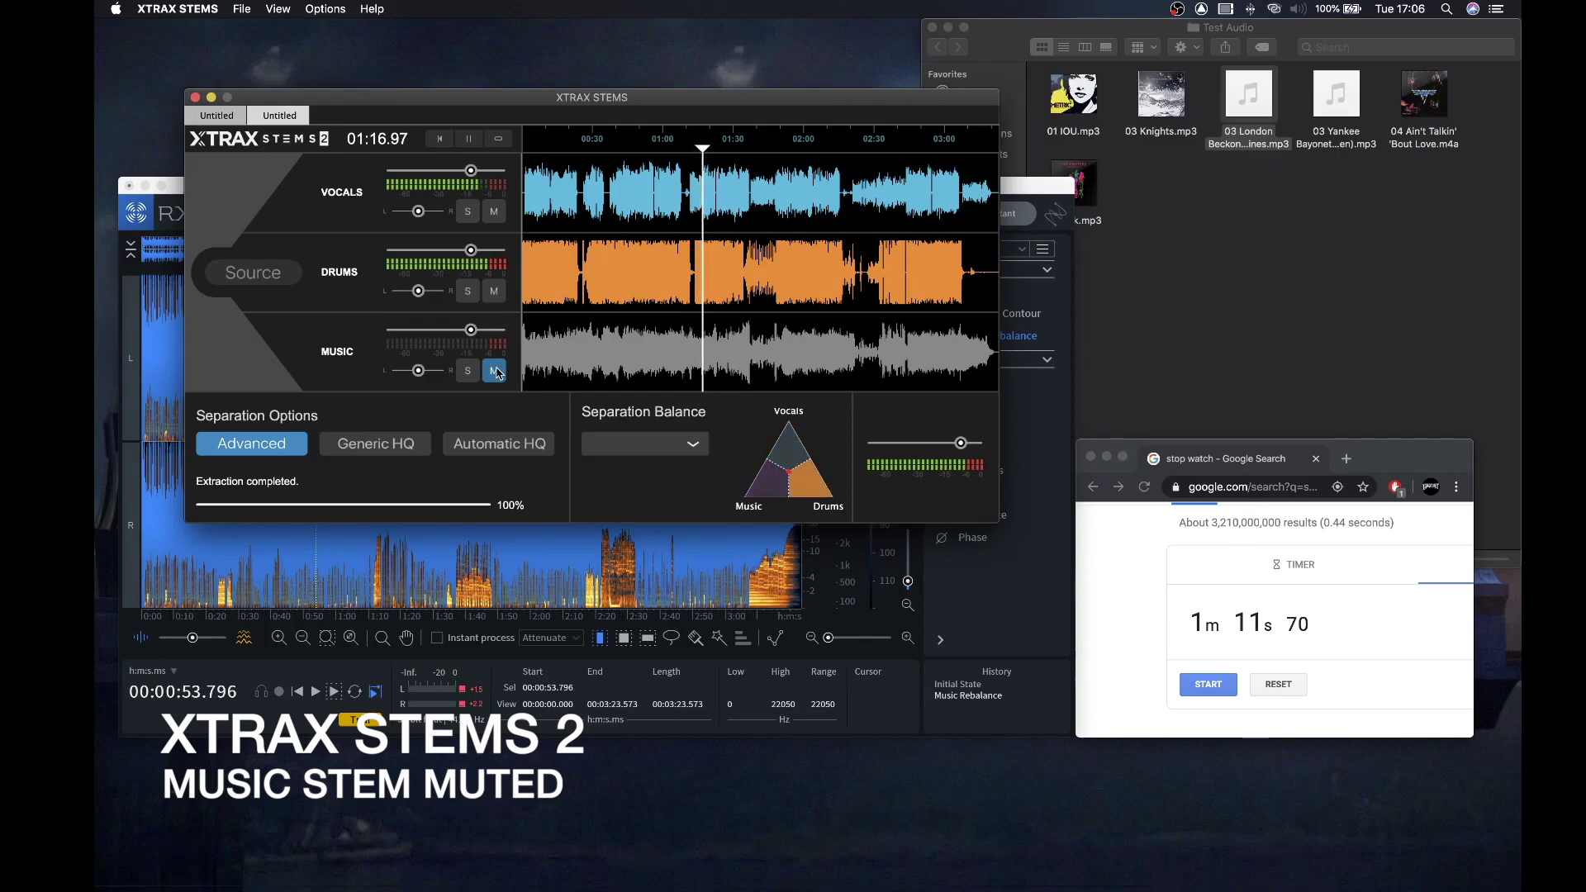
click(495, 371)
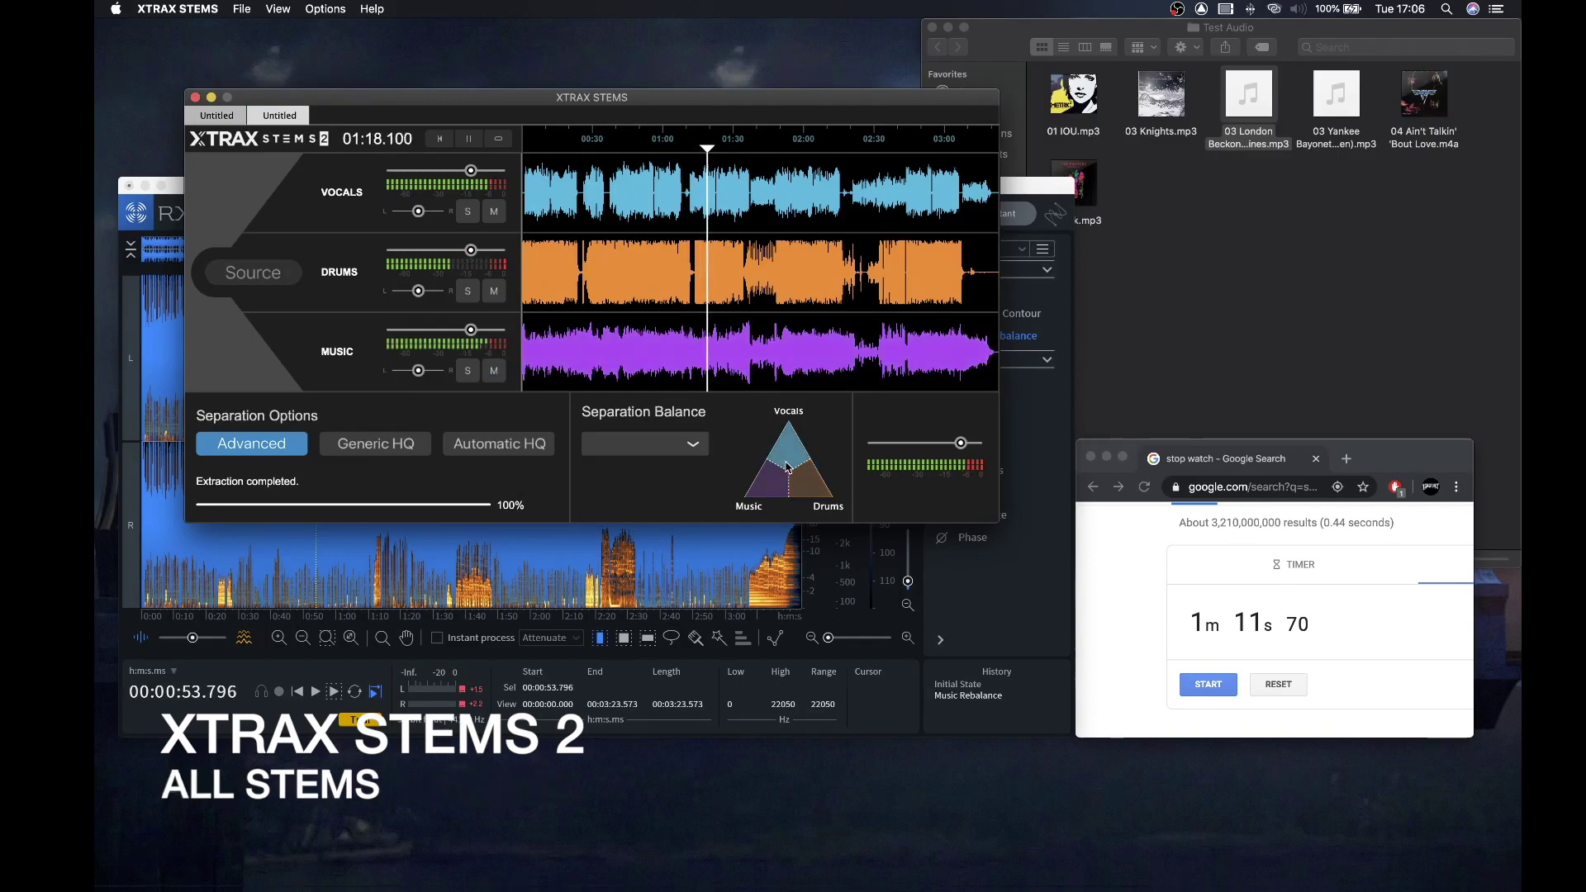
Audition the A Cappella Track, Drum Track and Backing Track separation balance presets one after another during playback
click(695, 451)
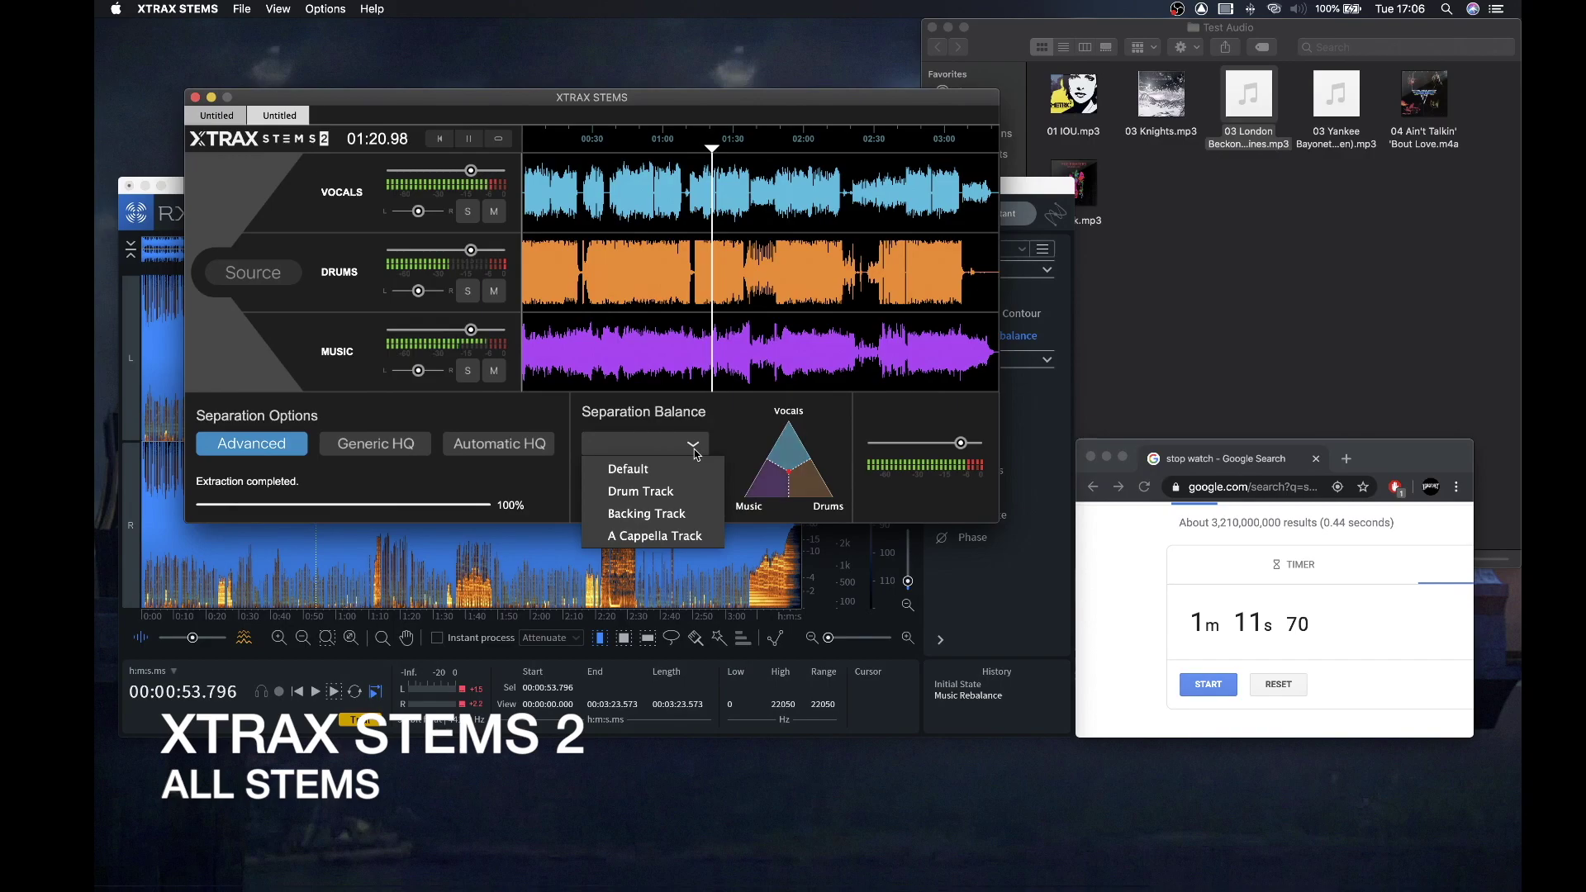
click(700, 537)
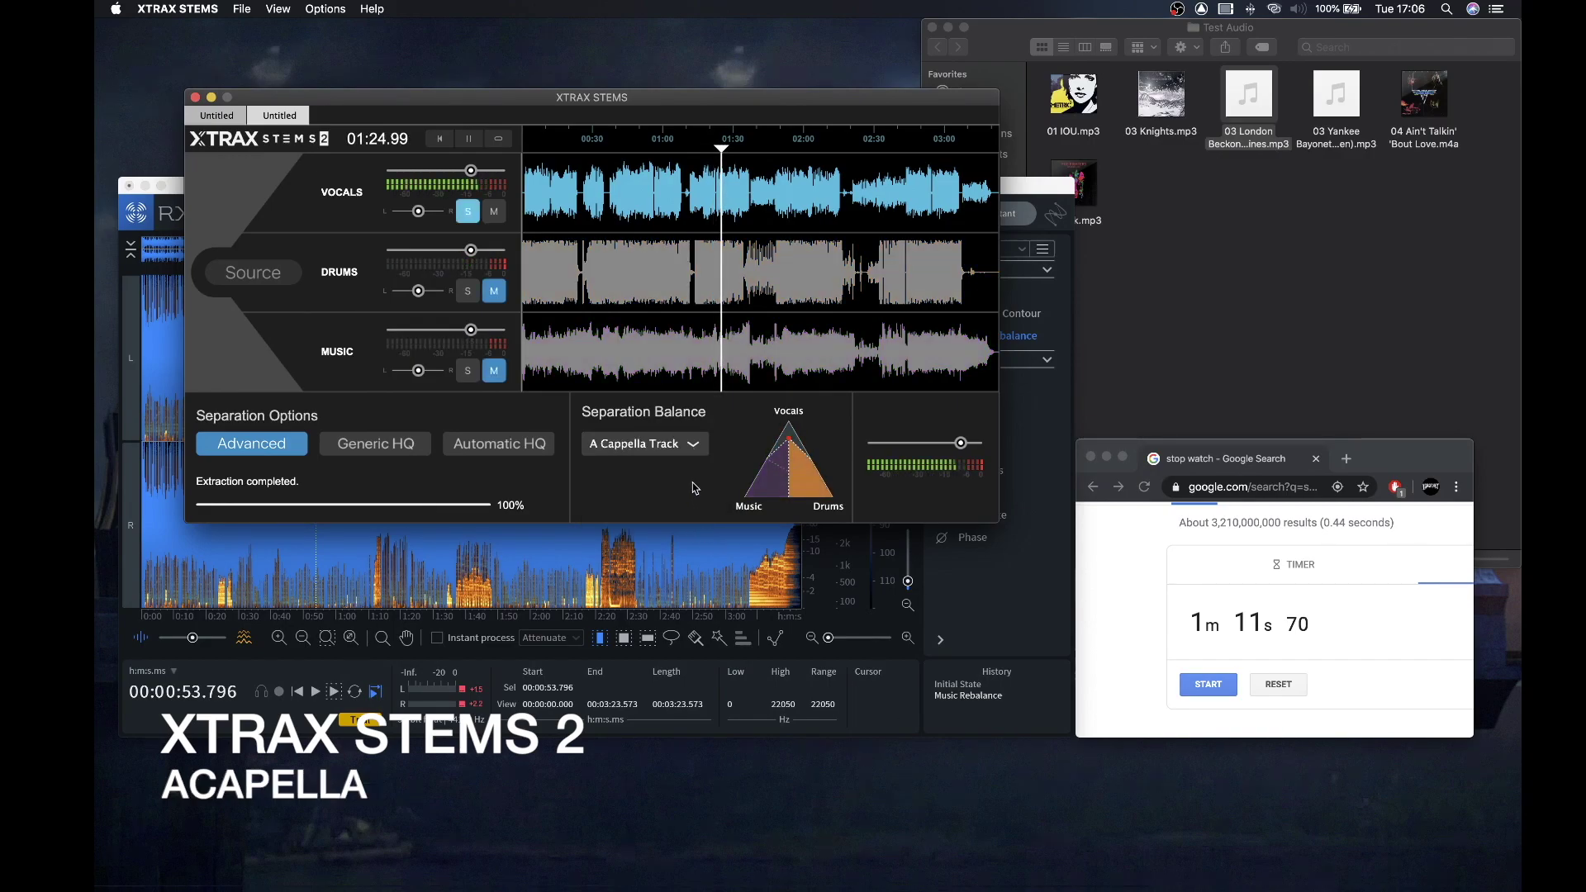
click(693, 450)
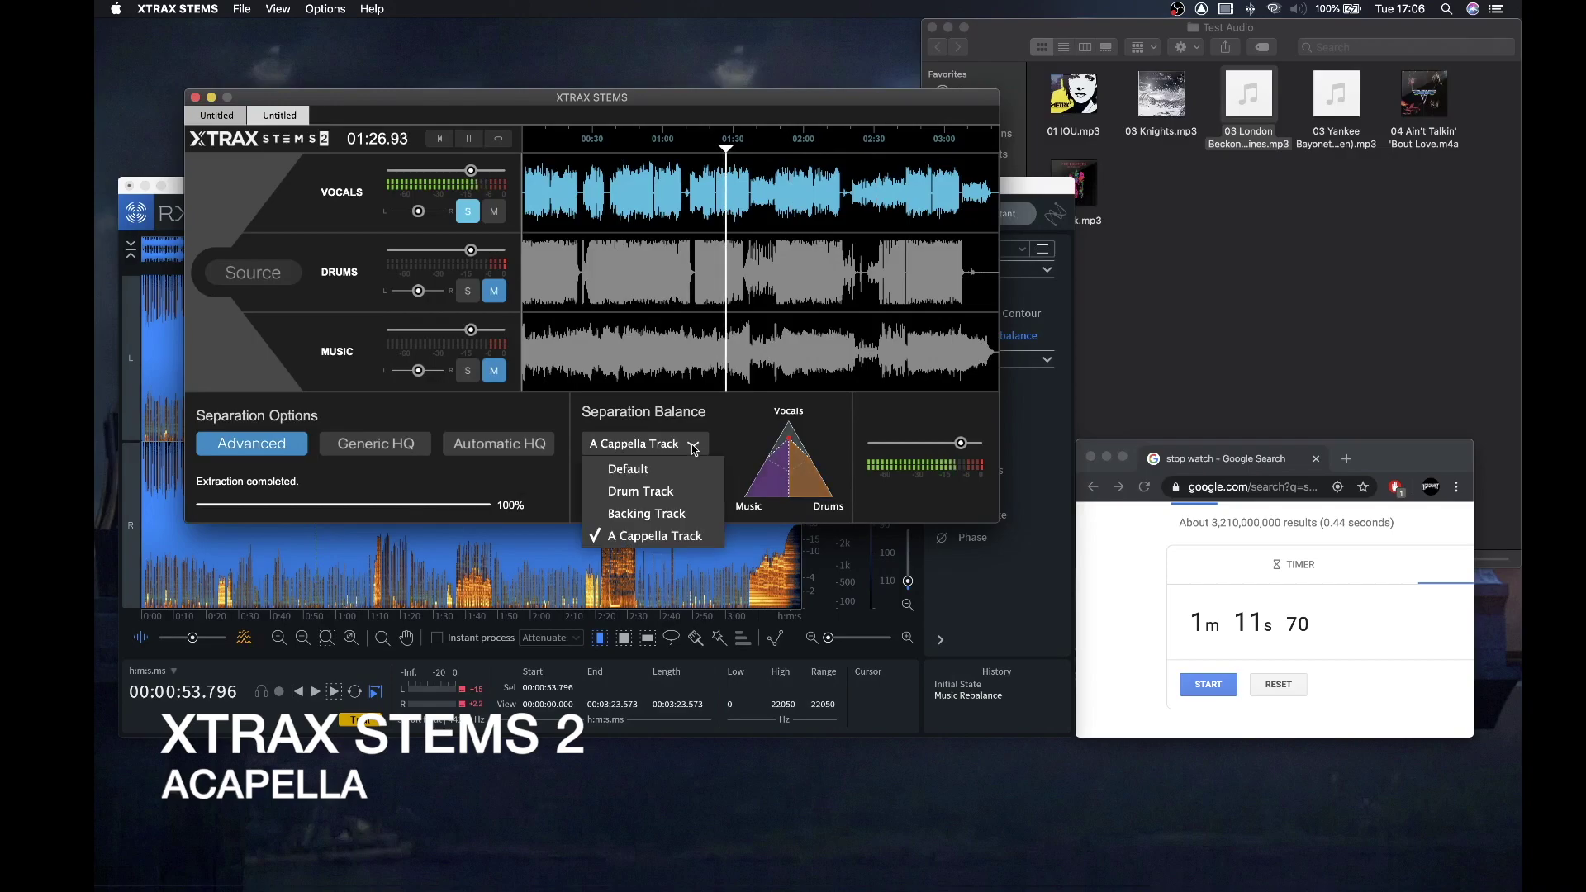
click(690, 490)
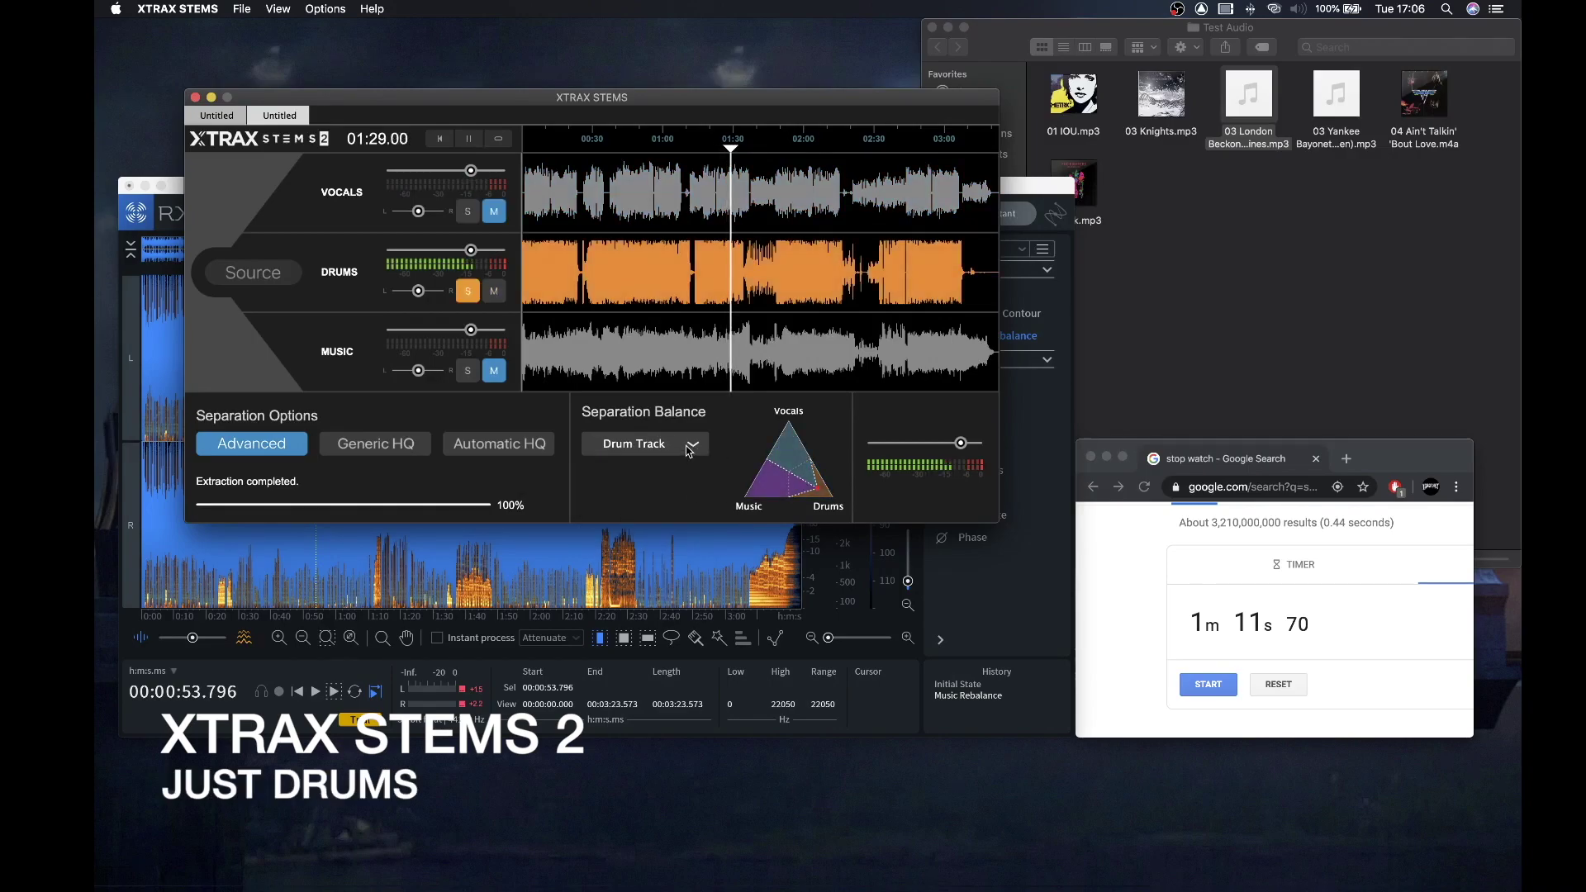
click(691, 450)
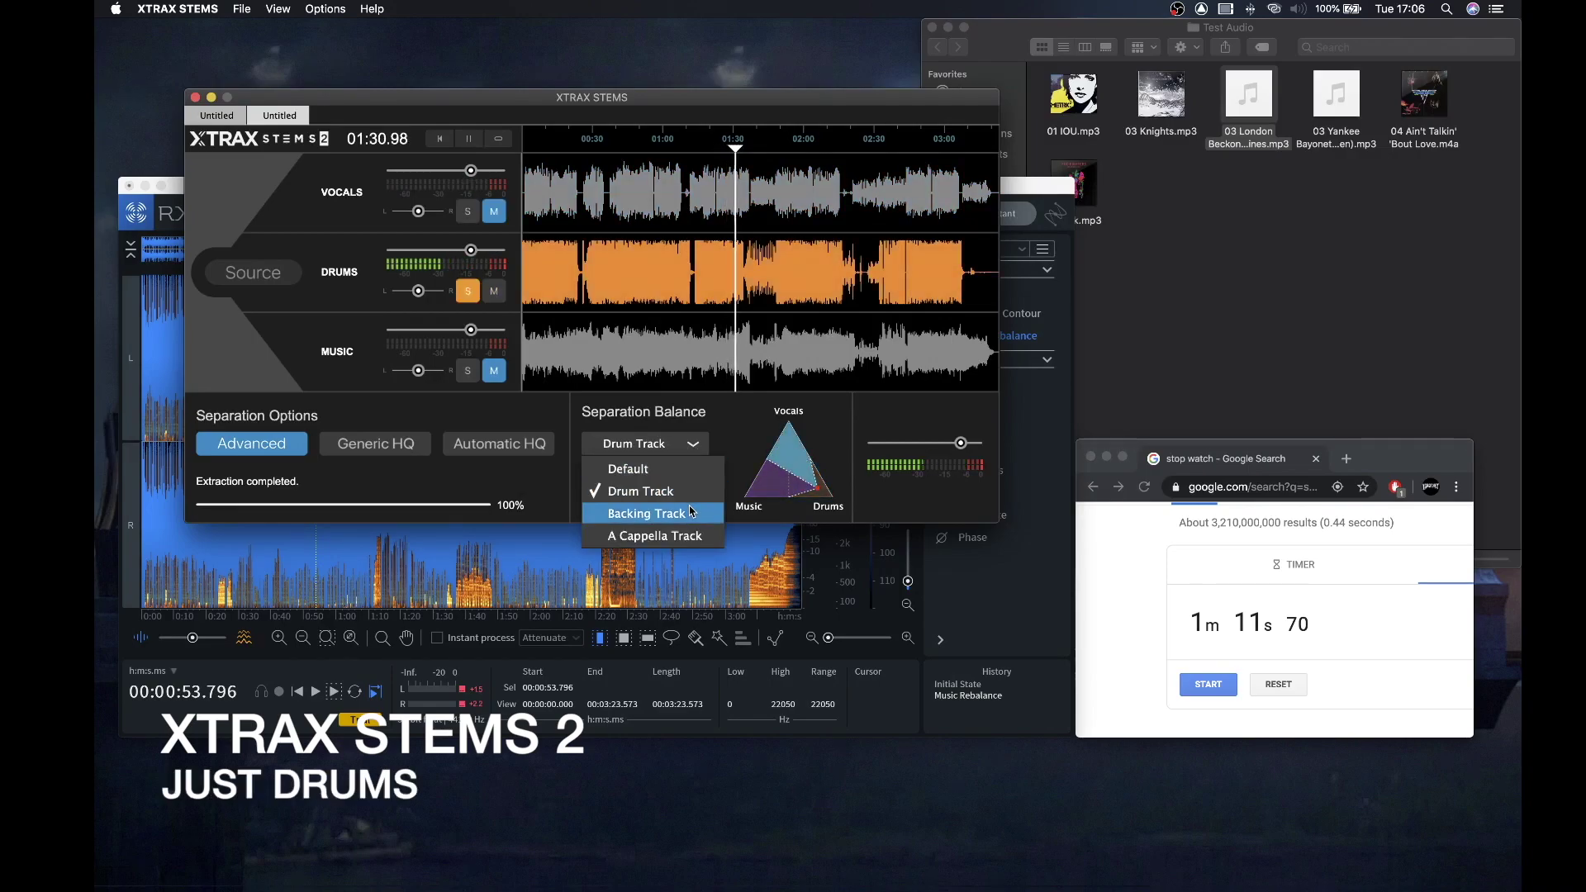
click(693, 511)
Set the separation balance to the Default preset and stop playback at about 1:36
click(691, 447)
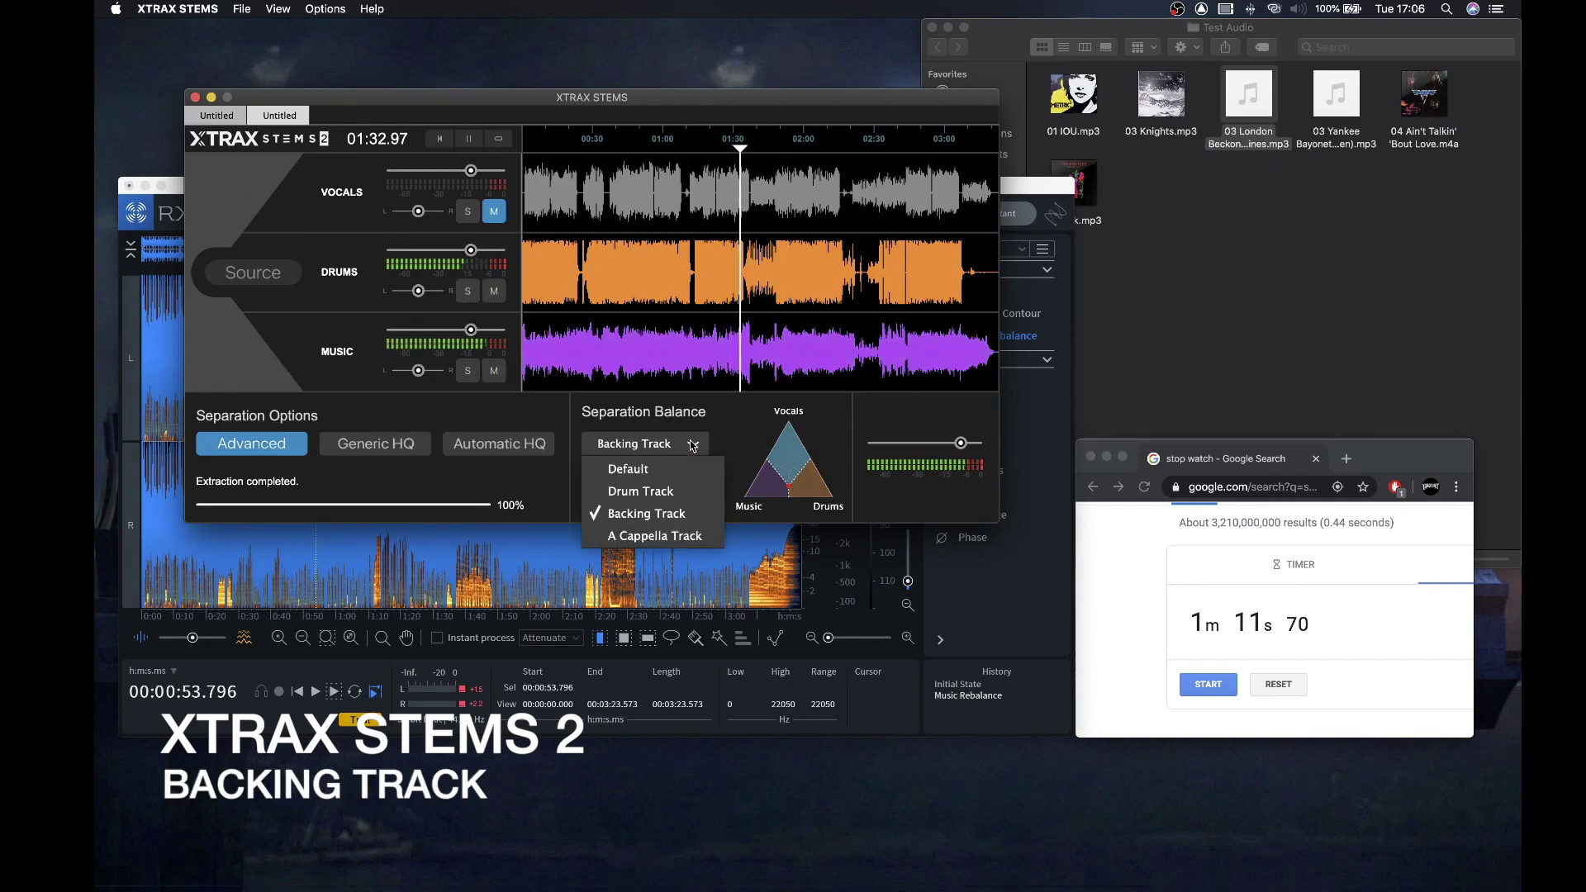
click(692, 467)
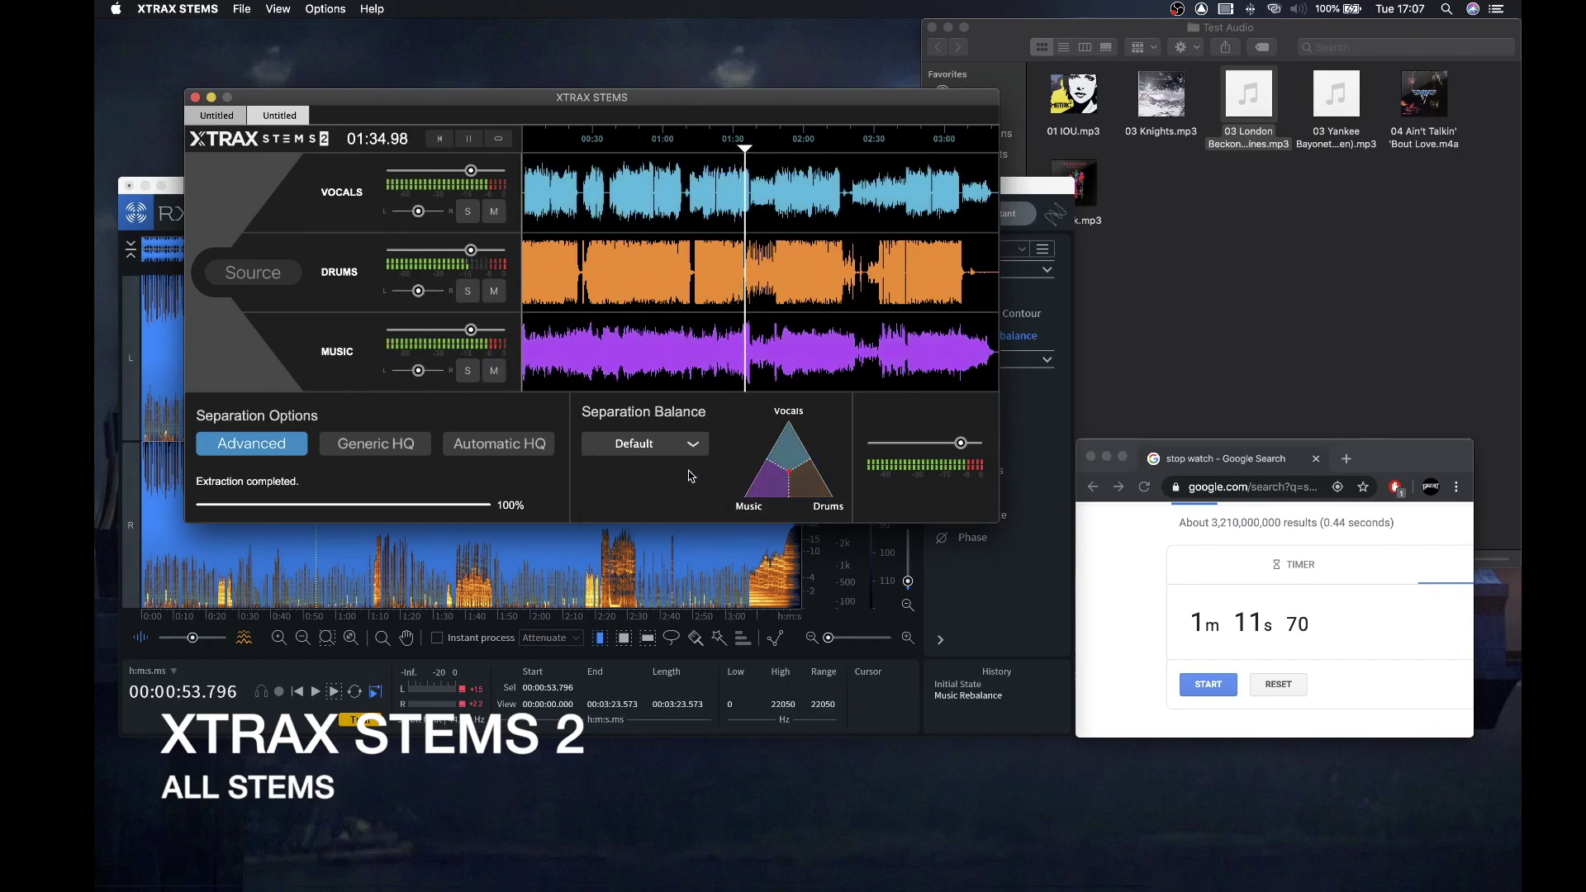
key(space)
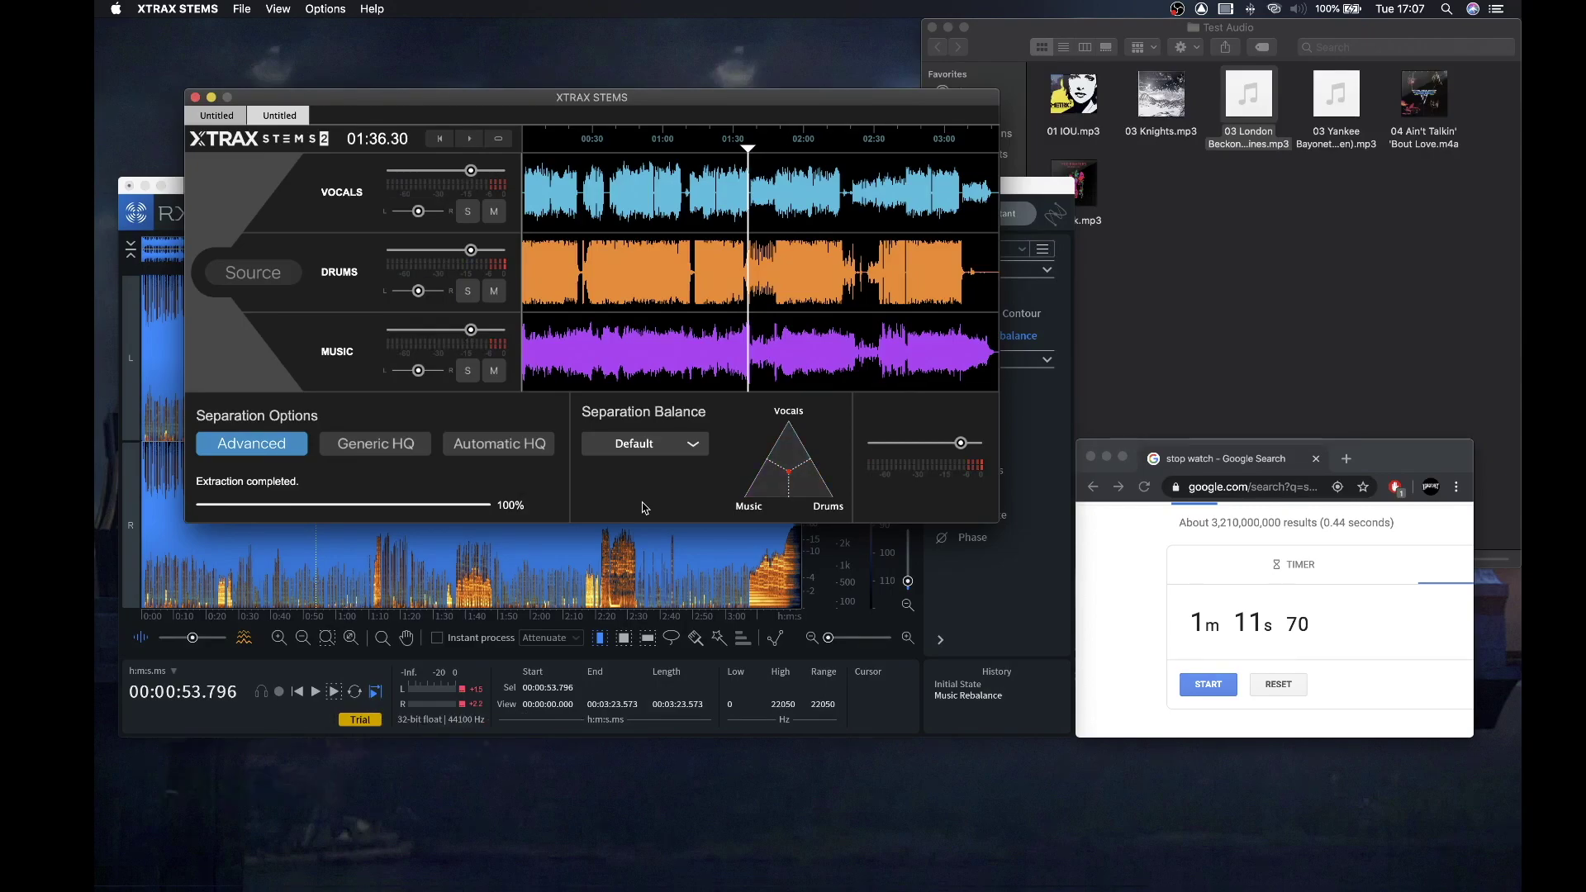
Switch to iZotope RX 7, close the Music Rebalance window and set the module list to show All modules
click(1032, 194)
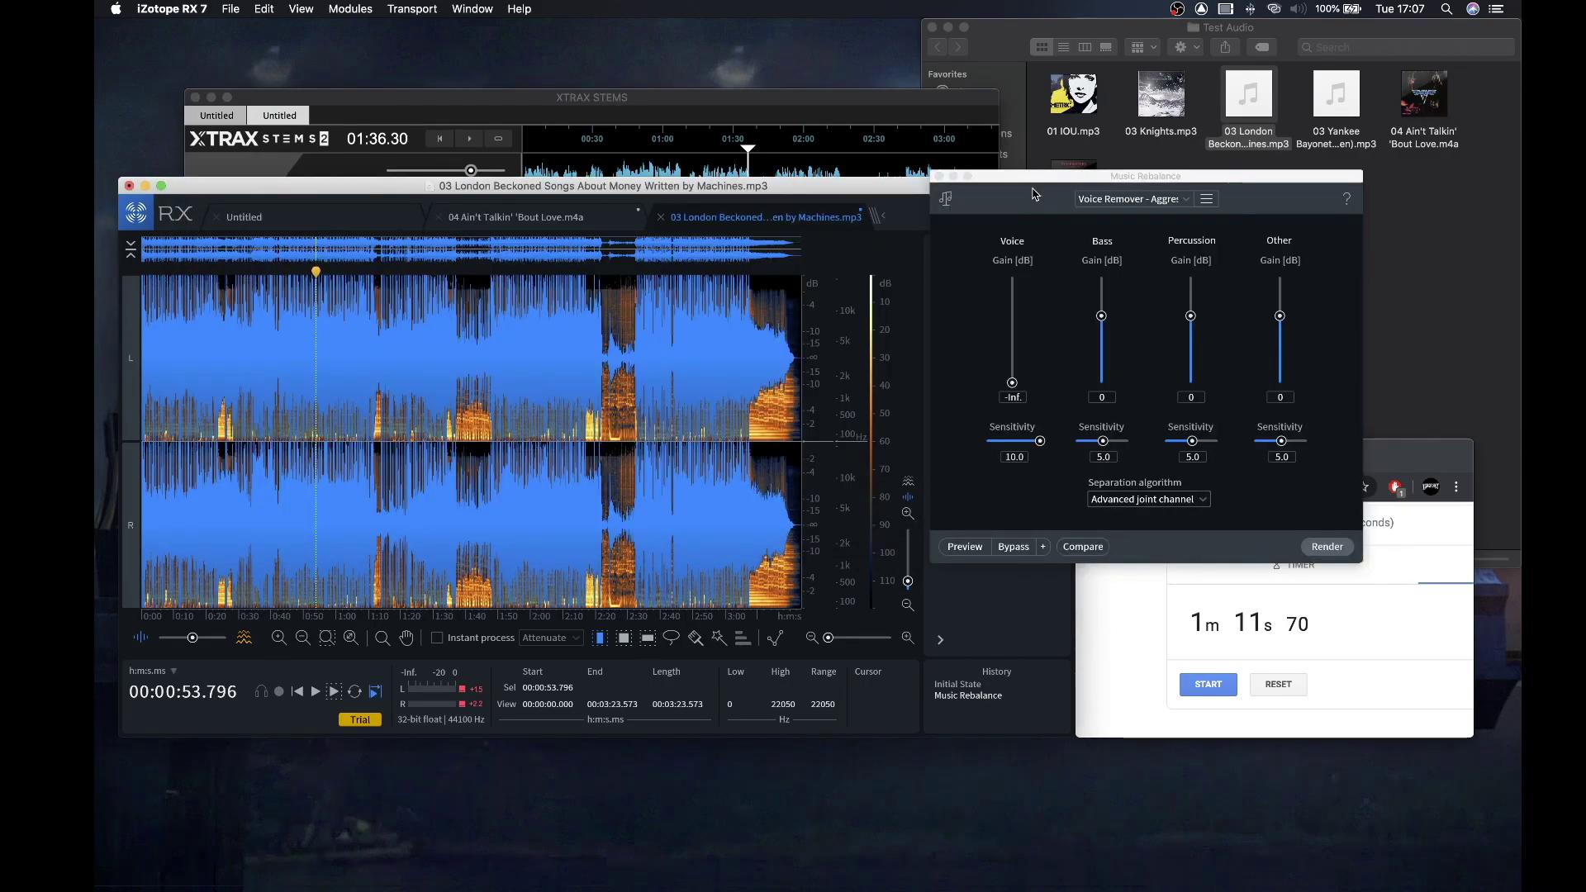
click(939, 177)
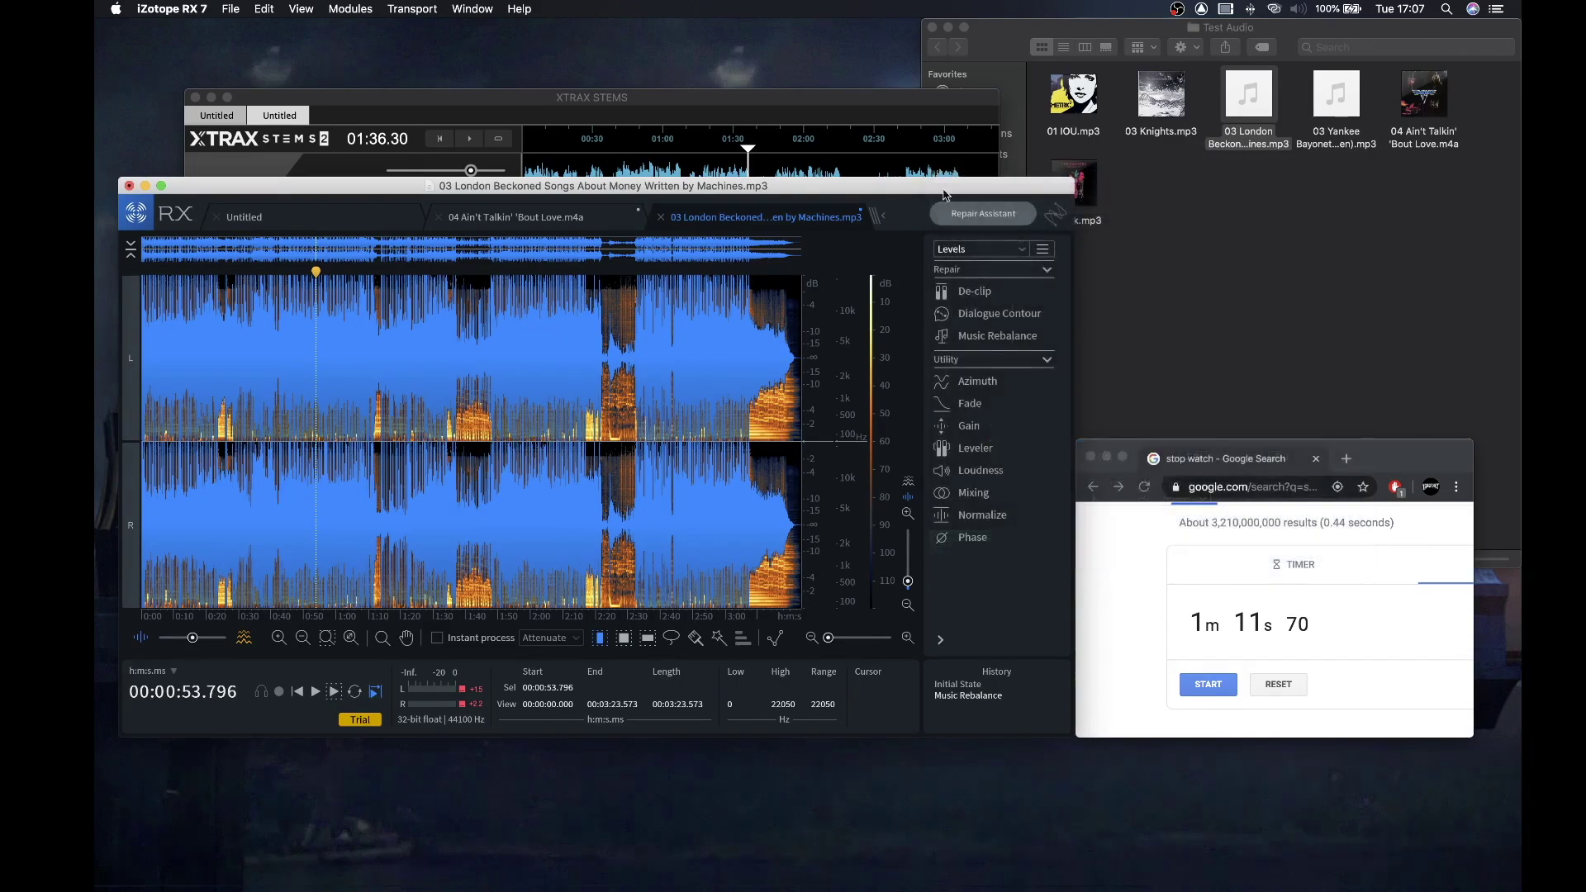
click(1017, 253)
click(1018, 268)
Look through the full list of repair and utility modules, and return to XTRAX STEMS
scroll(1027, 380, down, 5)
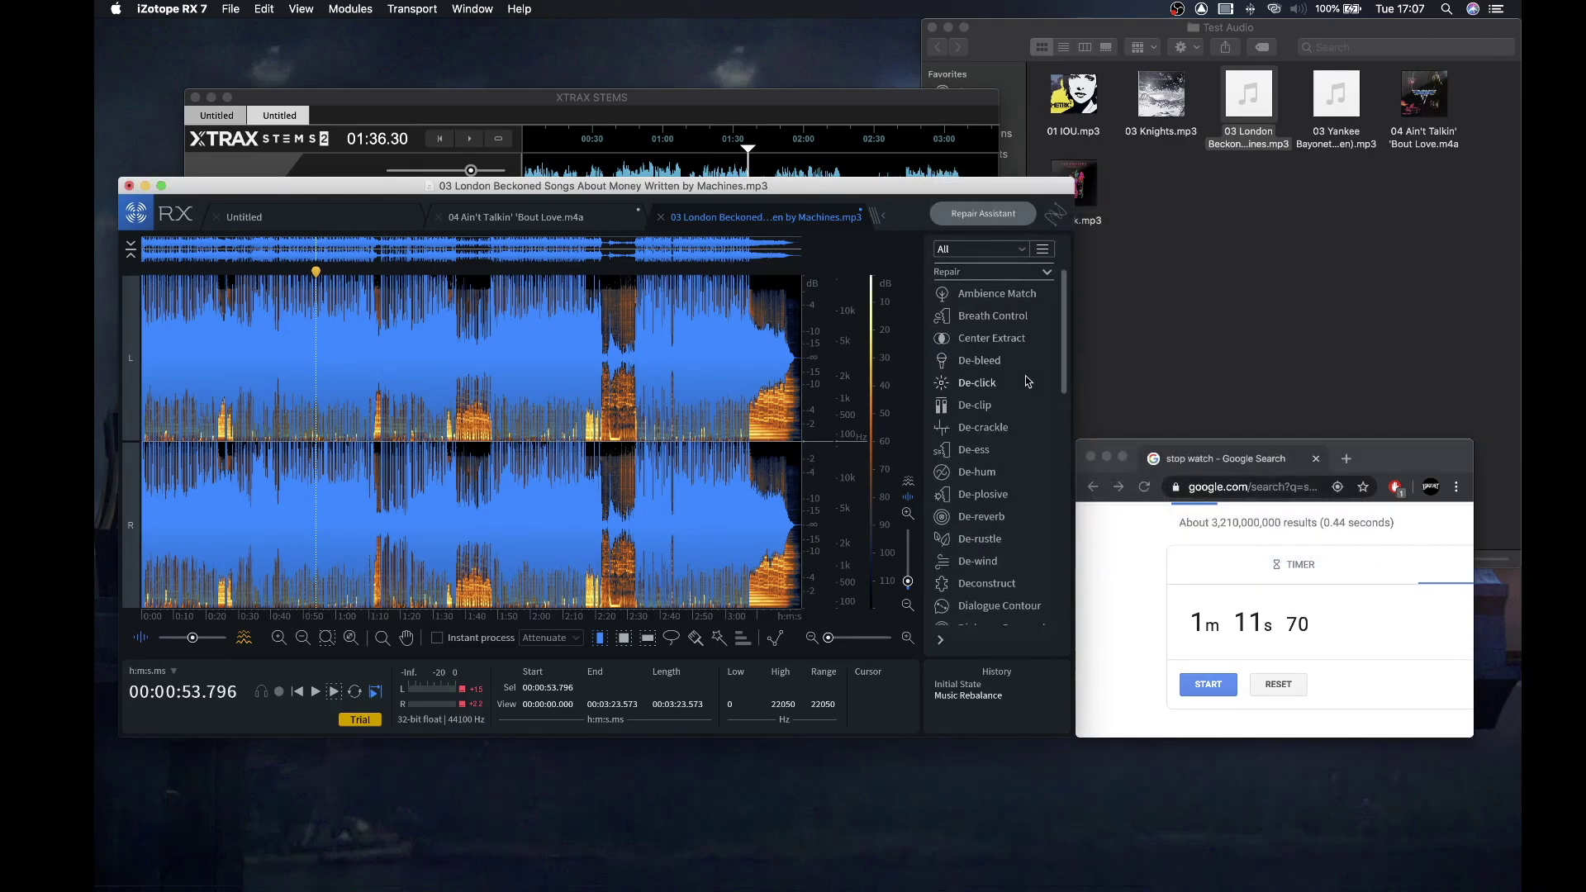
scroll(1027, 381, down, 10)
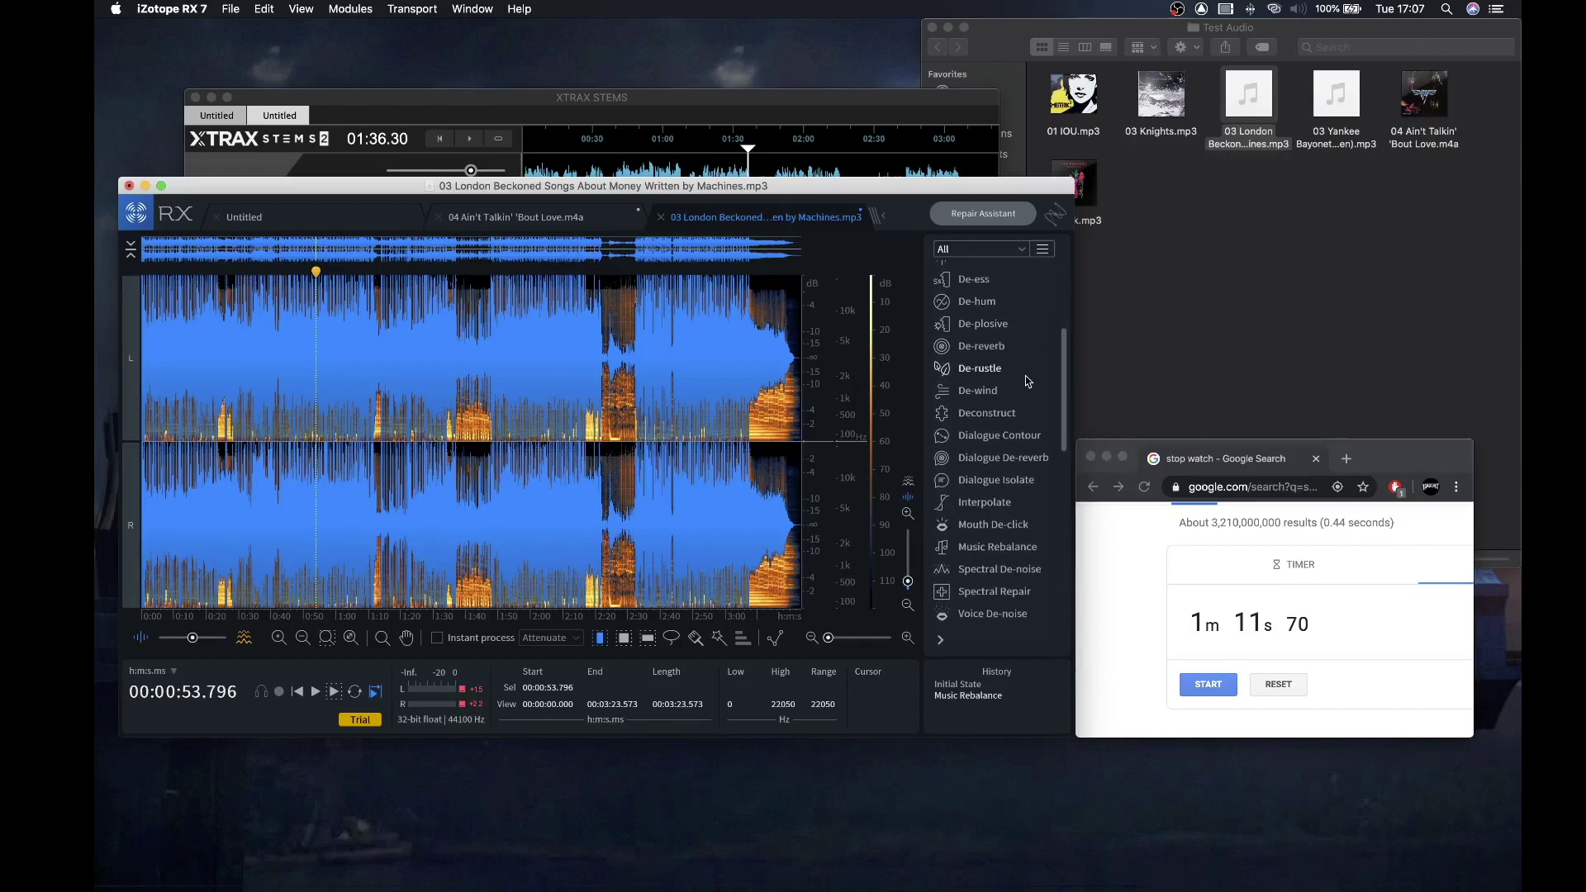
scroll(1027, 380, down, 7)
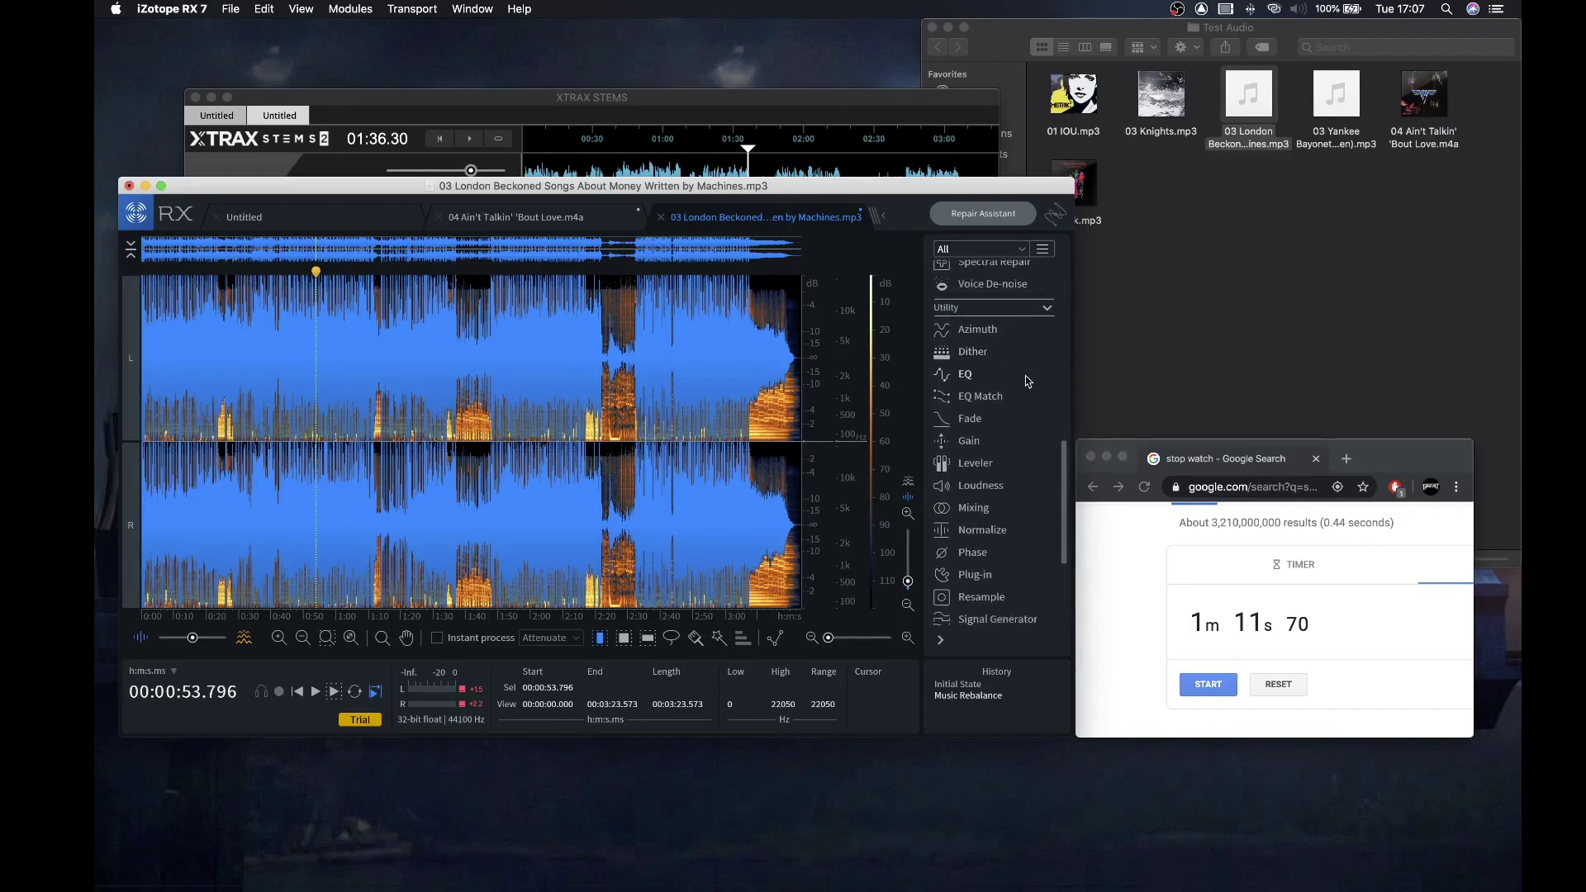
scroll(1028, 381, up, 10)
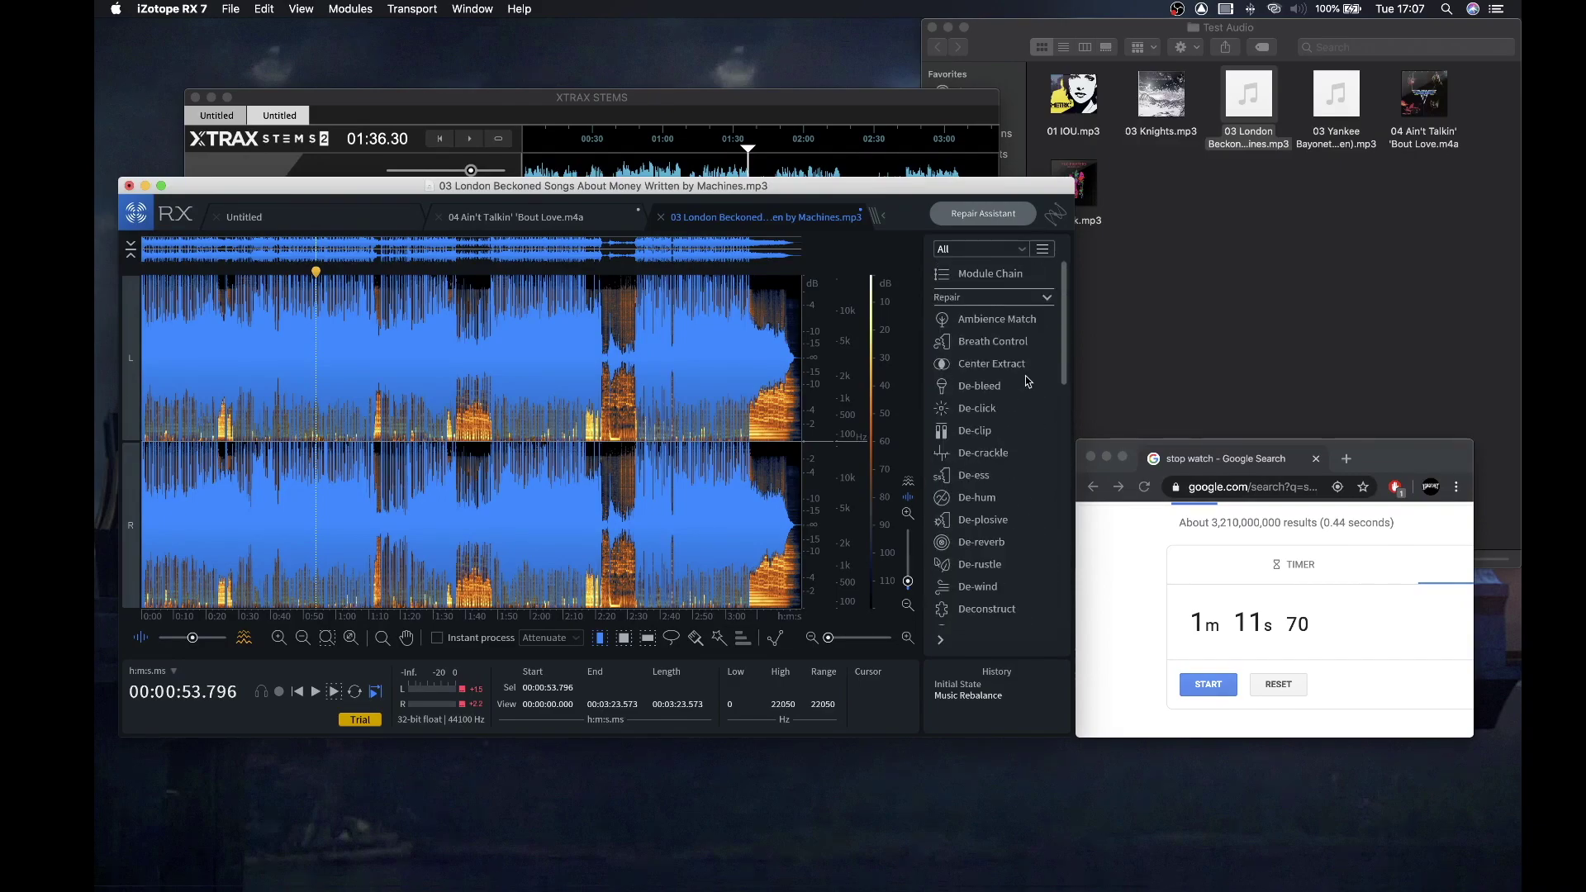
click(877, 108)
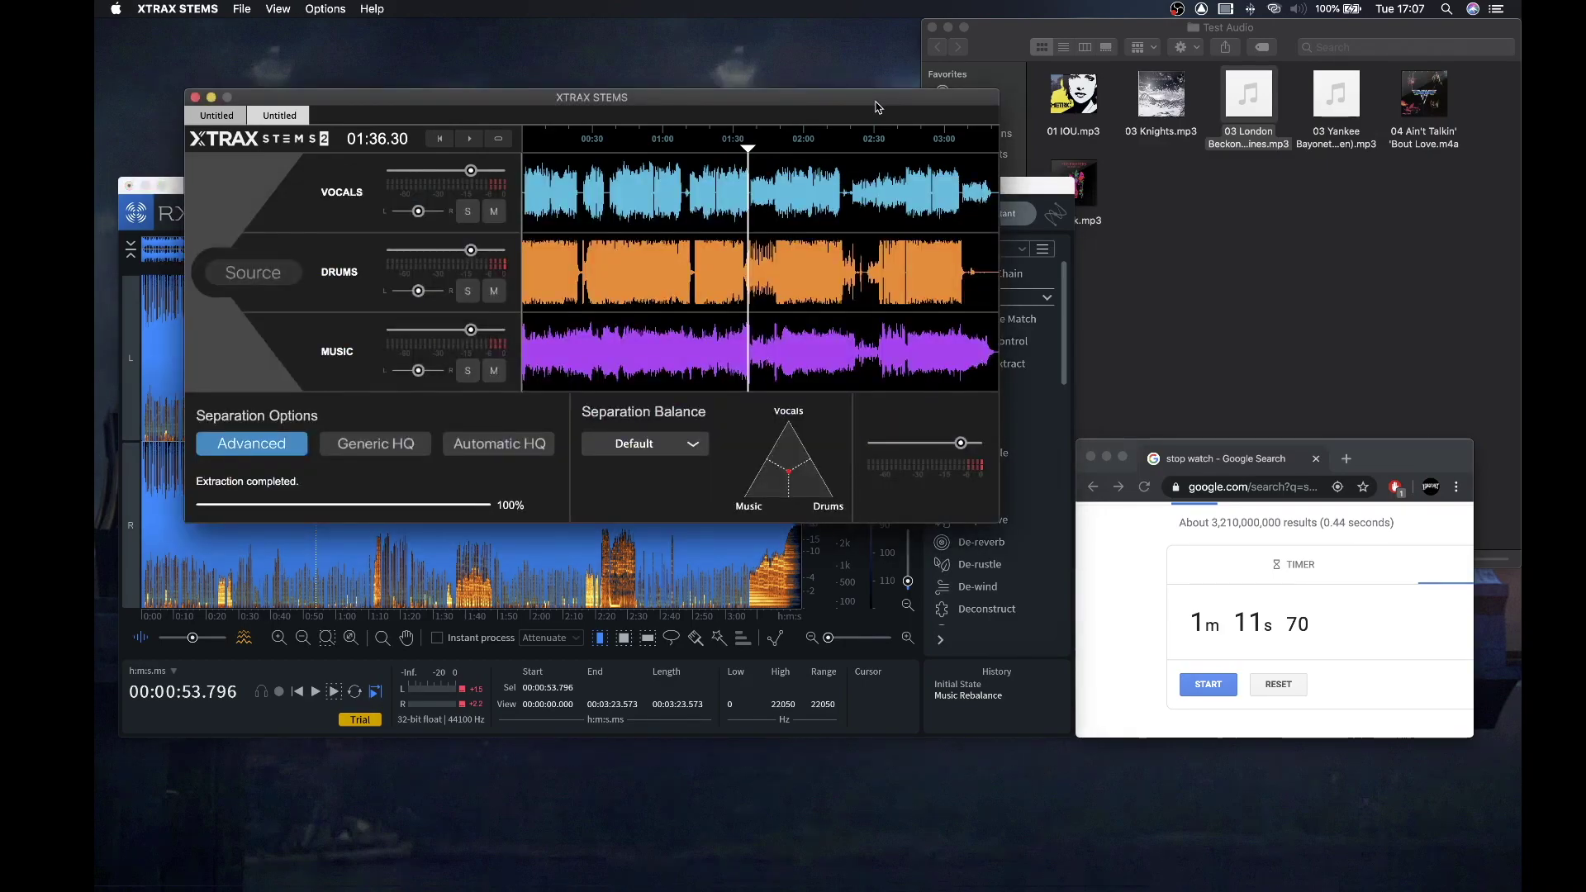